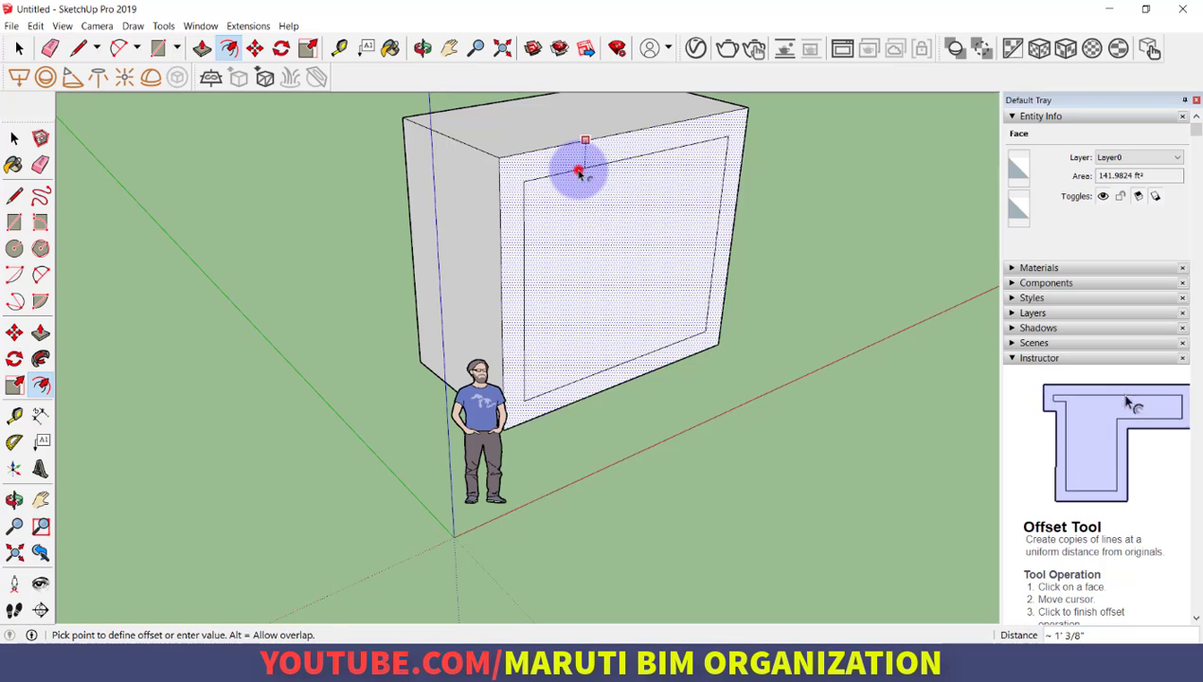
- Offset the front face's outline inward by about 1' 3/8" and push the inner face through the box to cut an opening
{"action": "left_click", "coordinate": [580, 172]}
{"action": "key", "text": "p"}
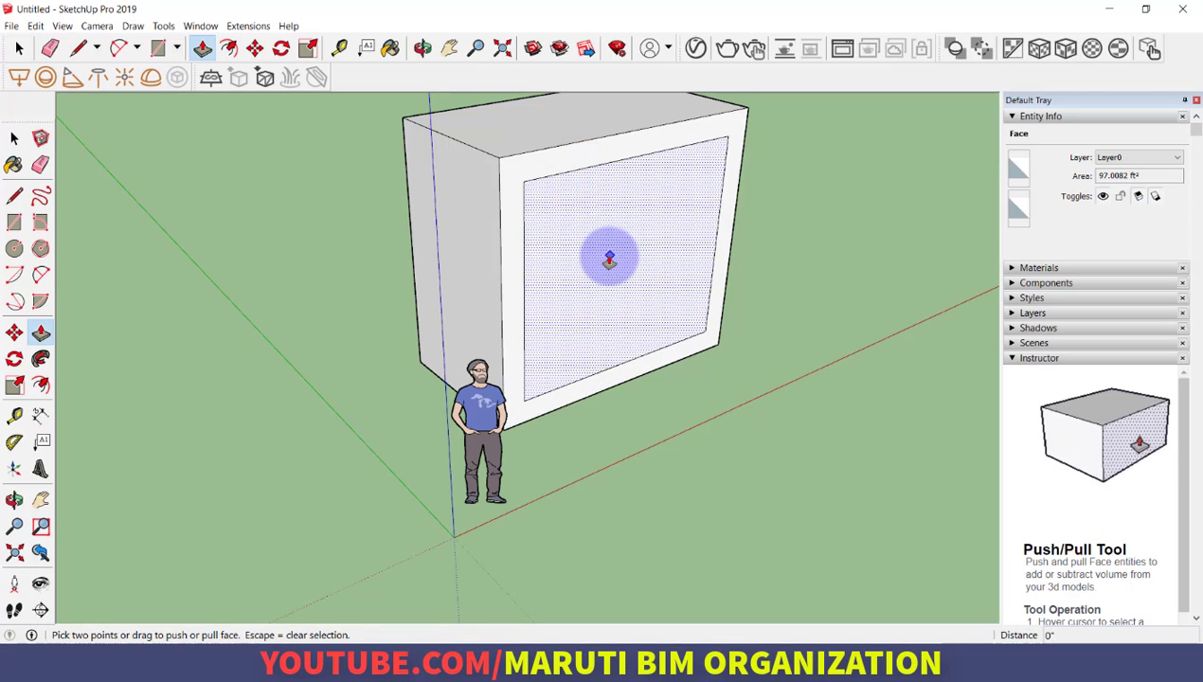
{"action": "middle_click_drag", "start_coordinate": [618, 275], "coordinate": [344, 376]}
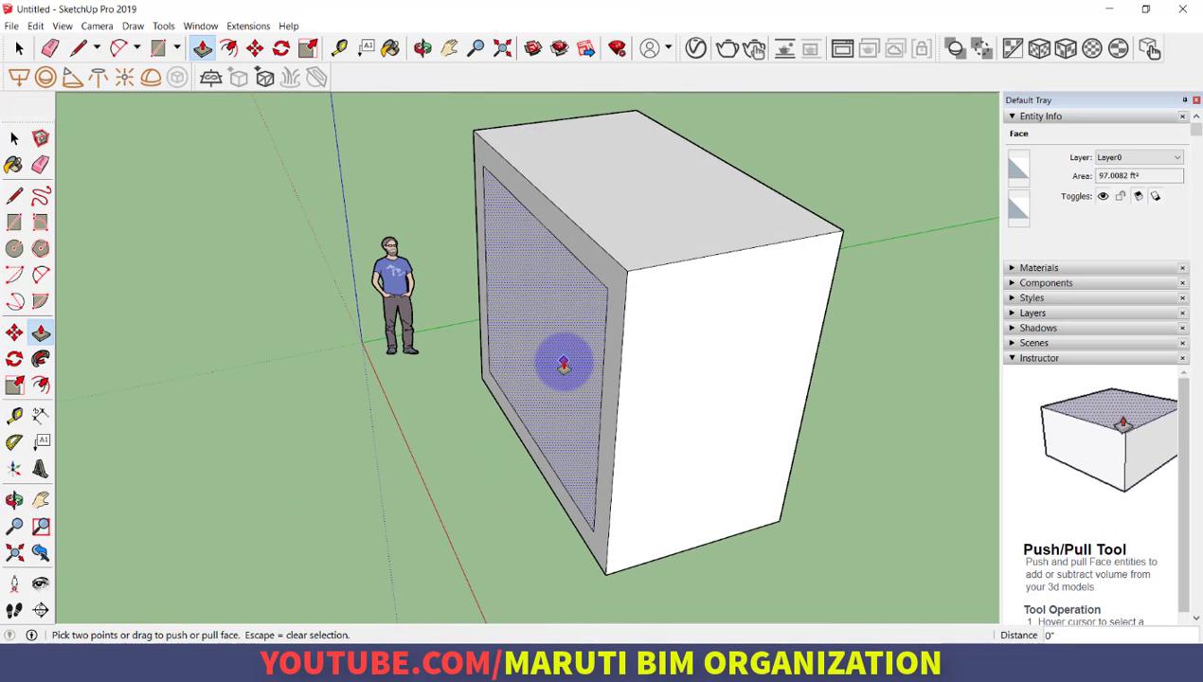
{"action": "left_click_drag", "start_coordinate": [563, 365], "coordinate": [660, 358]}
{"action": "middle_click_drag", "start_coordinate": [661, 357], "coordinate": [371, 353]}
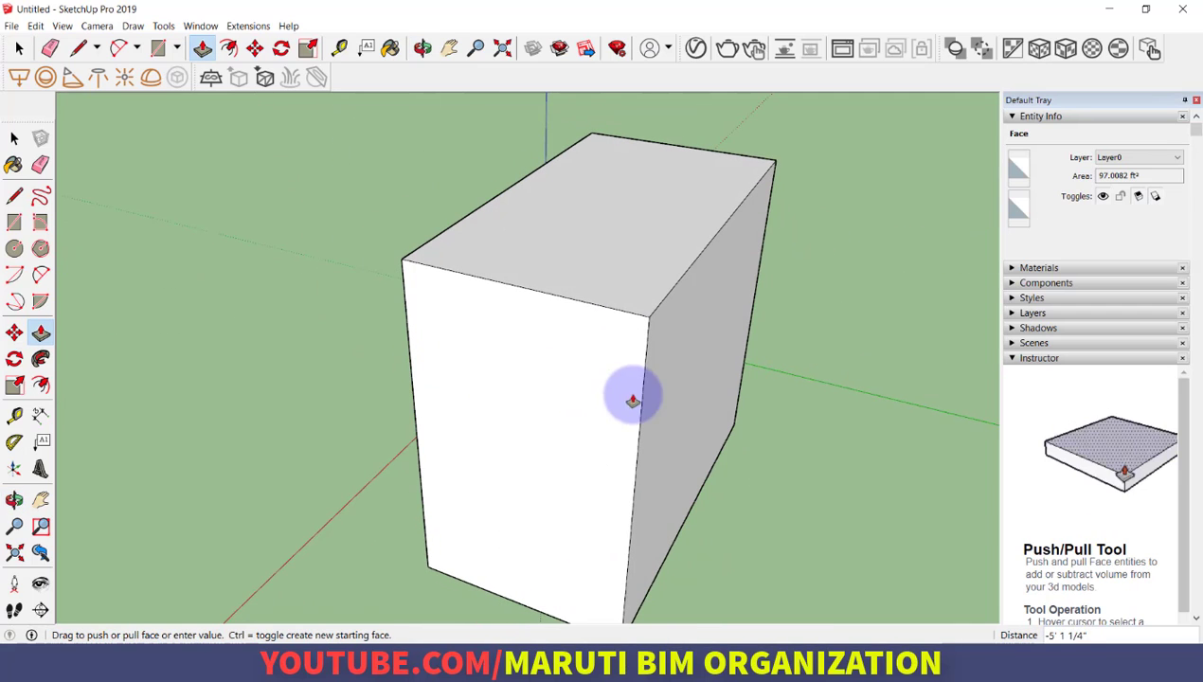
{"action": "left_click", "coordinate": [684, 400]}
{"action": "scroll", "coordinate": [684, 372], "scroll_direction": "down", "scroll_amount": 3}
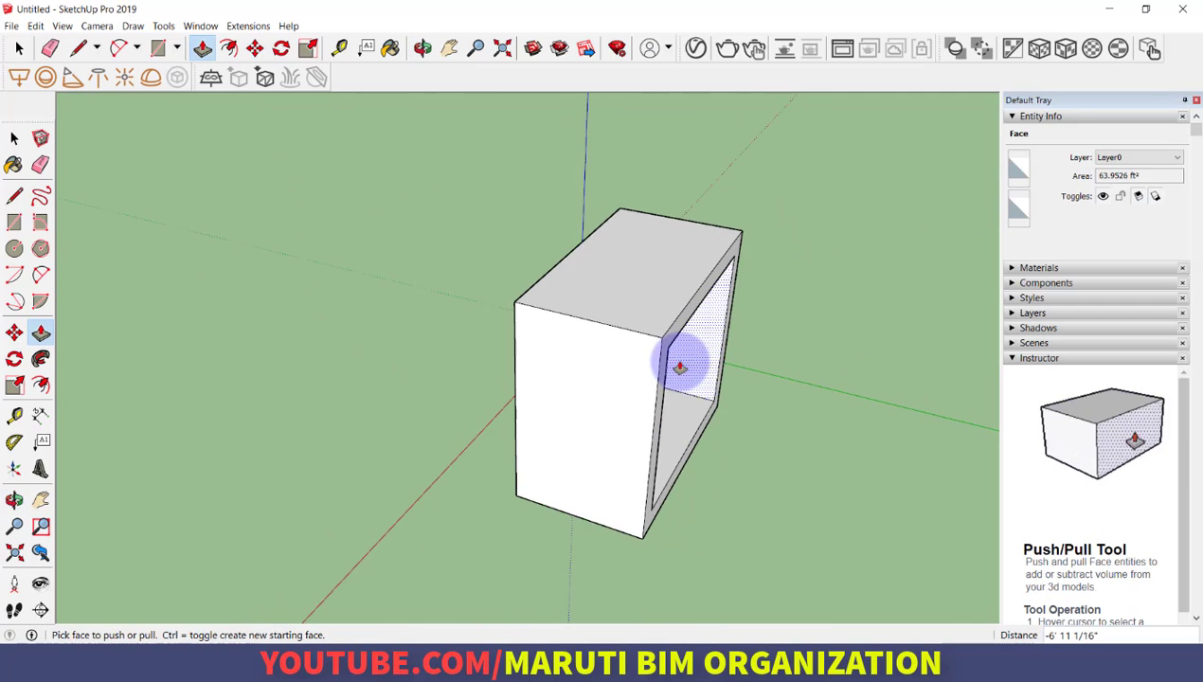
{"action": "scroll", "coordinate": [680, 367], "scroll_direction": "down", "scroll_amount": 2}
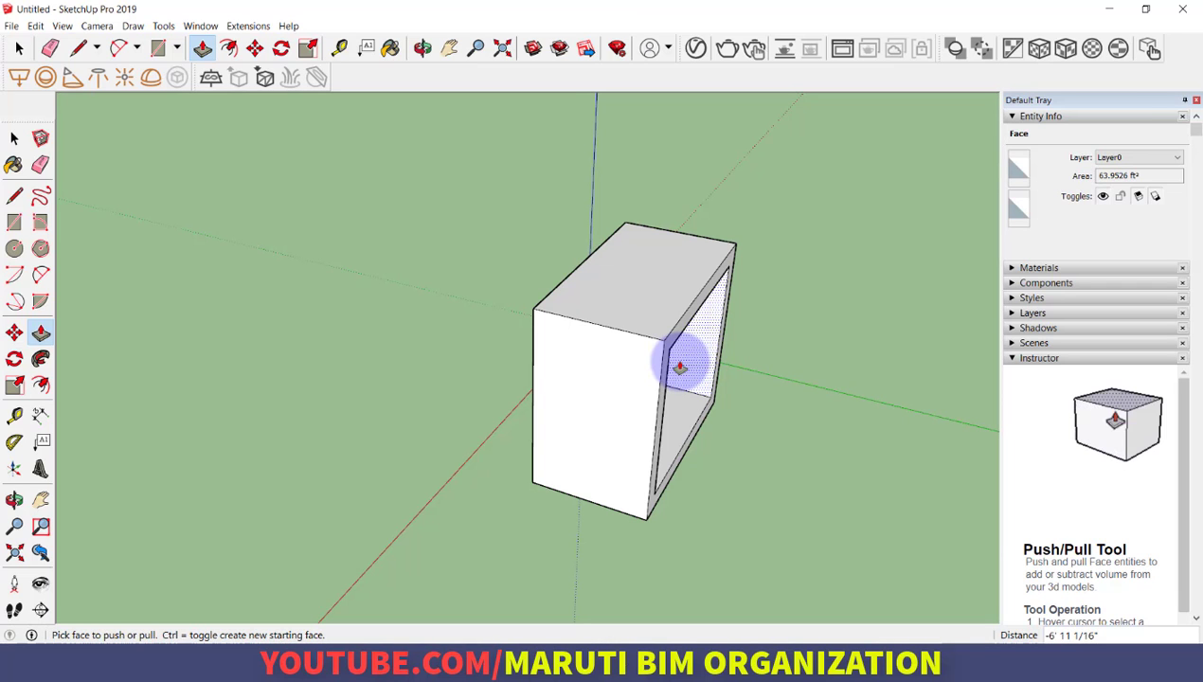
- Try erasing the hollow box's top front edge and its front corner vertical edge, and undo both deletions
{"action": "middle_click_drag", "start_coordinate": [680, 368], "coordinate": [347, 392]}
{"action": "scroll", "coordinate": [497, 284], "scroll_direction": "up", "scroll_amount": 2}
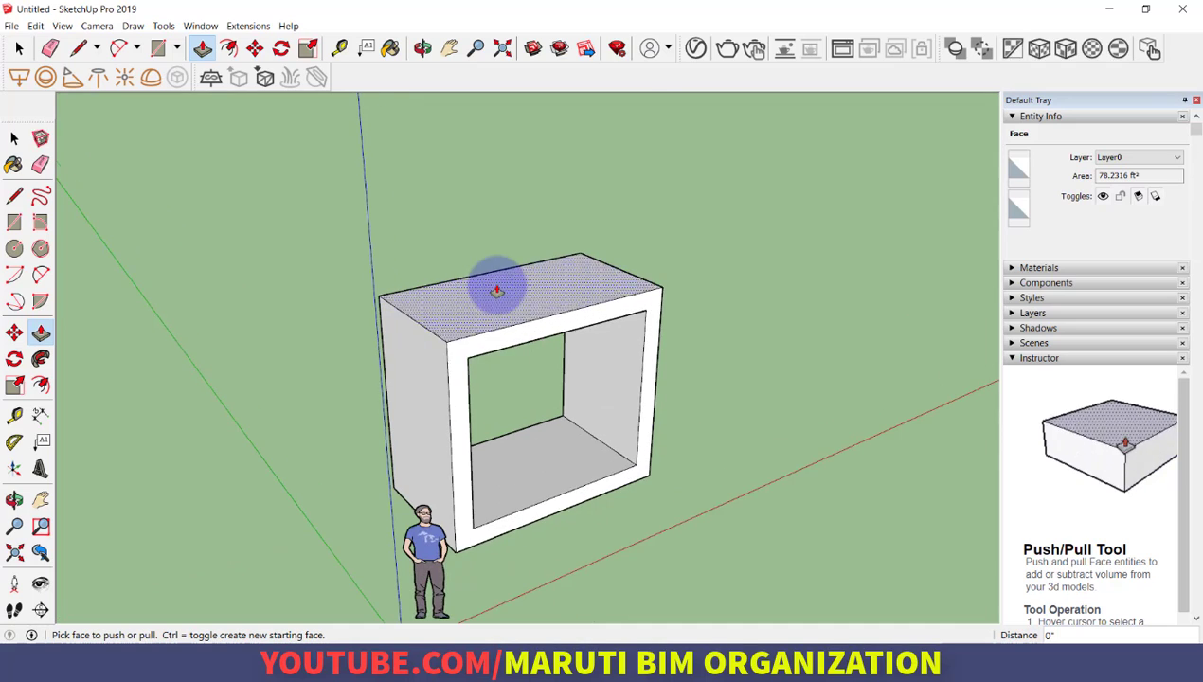
{"action": "key", "text": "e"}
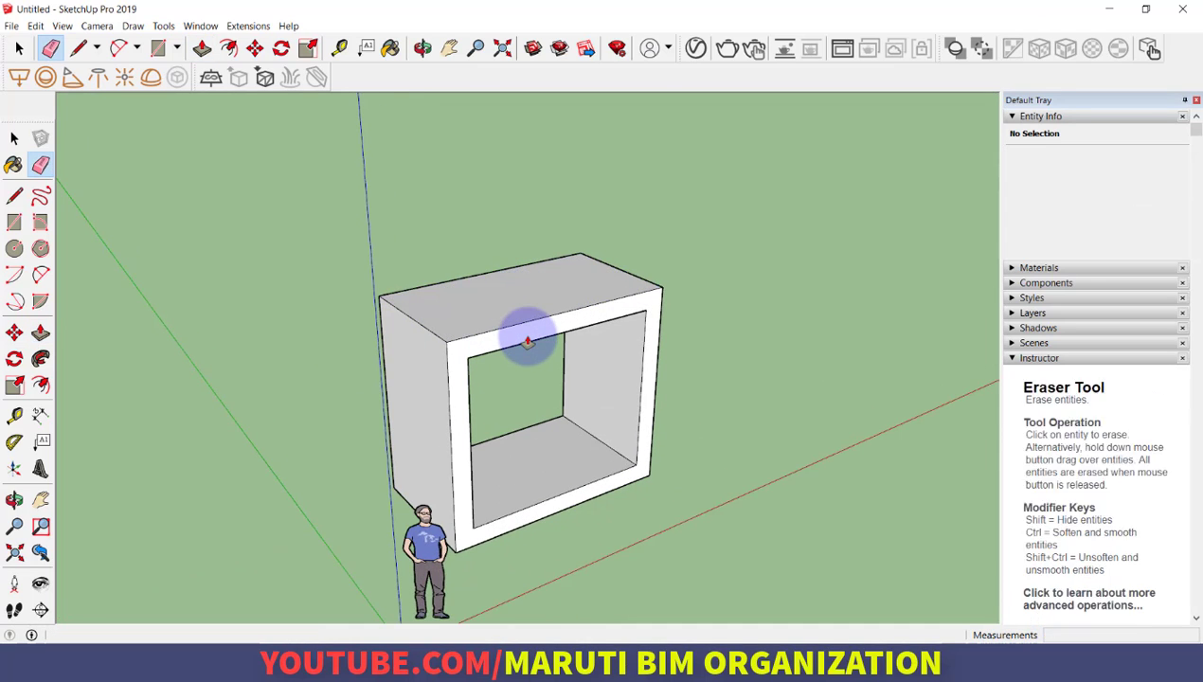
{"action": "scroll", "coordinate": [531, 327], "scroll_direction": "up", "scroll_amount": 1}
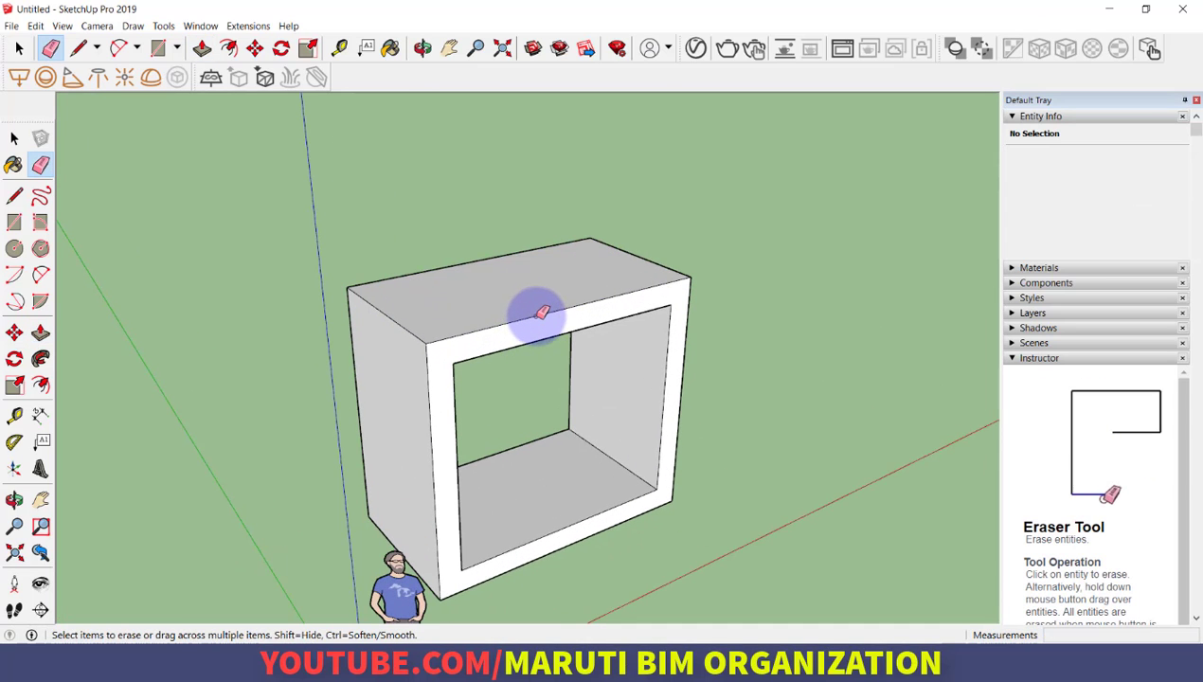
{"action": "left_click", "coordinate": [541, 314]}
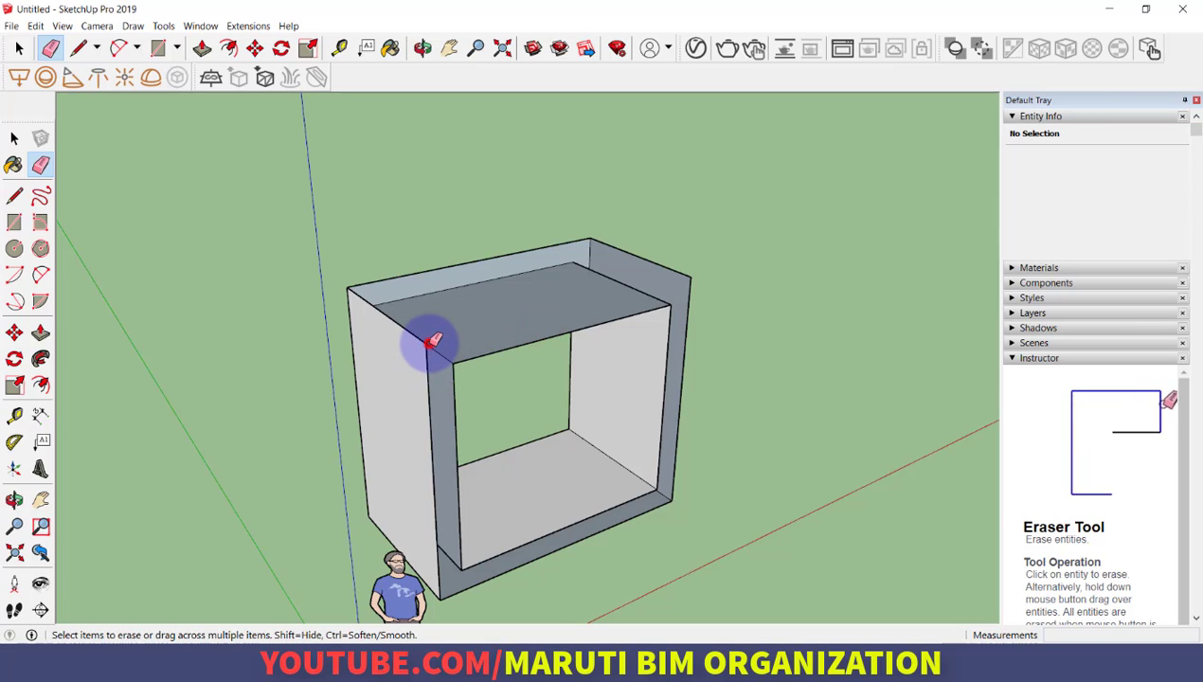
{"action": "left_click", "coordinate": [429, 341]}
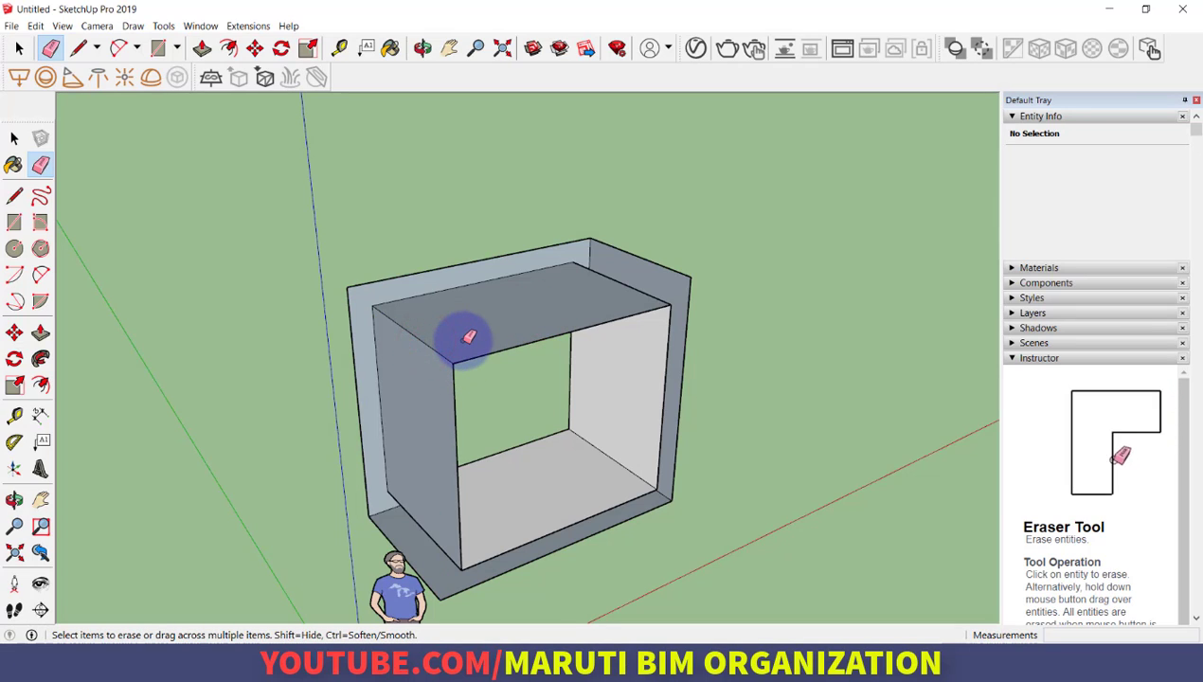
{"action": "key", "text": "ctrl+z"}
{"action": "key", "text": "ctrl+z"}
{"action": "scroll", "coordinate": [572, 301], "scroll_direction": "down", "scroll_amount": 5}
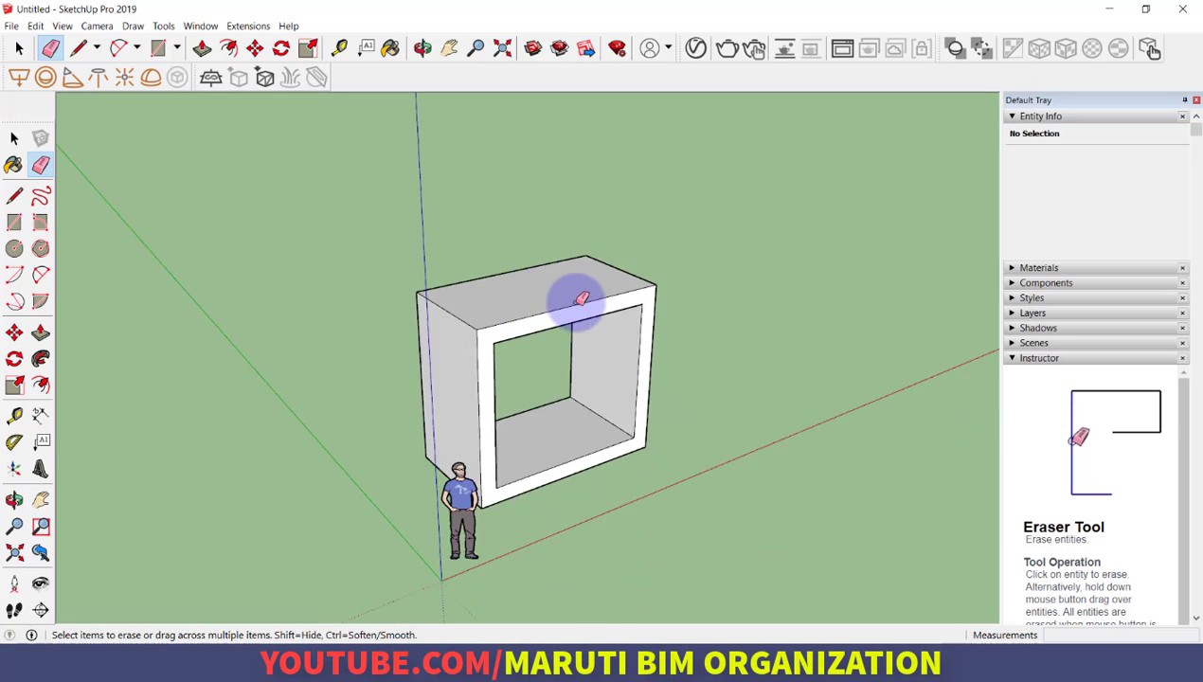
{"action": "mouse_move", "coordinate": [572, 301]}
{"action": "middle_mouse_down"}
{"action": "mouse_move", "coordinate": [386, 309]}
{"action": "mouse_move", "coordinate": [561, 301]}
{"action": "middle_mouse_up"}
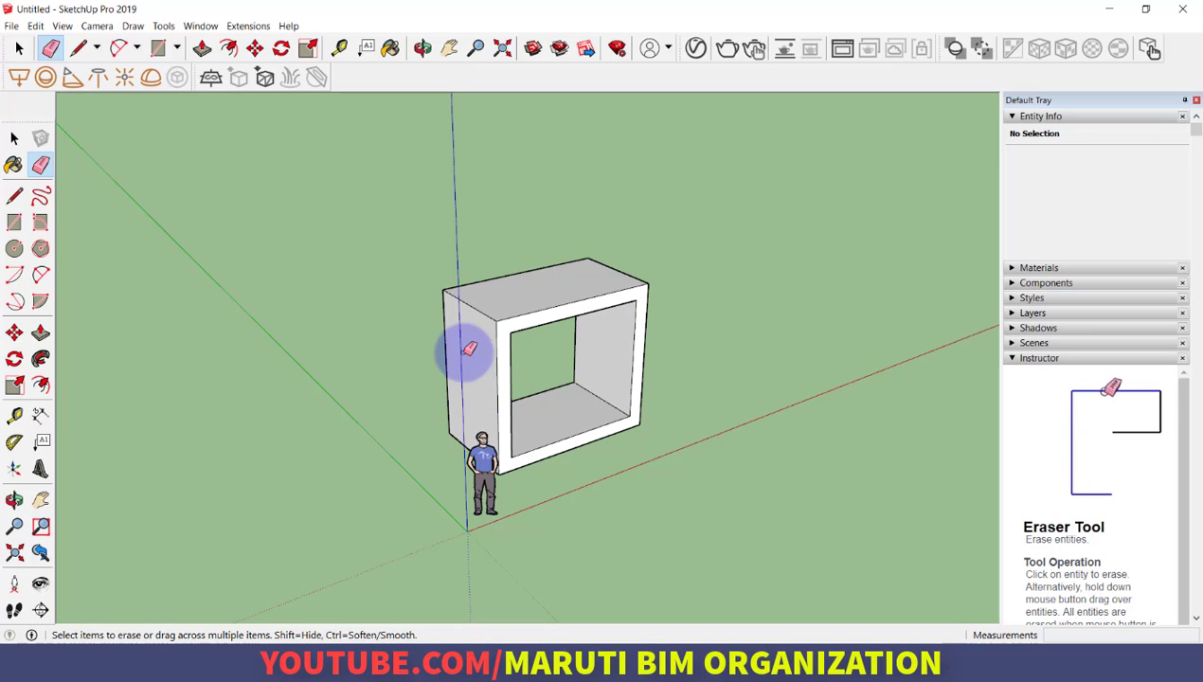
- Select all faces and edges of the hollow box and make them a group
{"action": "key", "text": "space"}
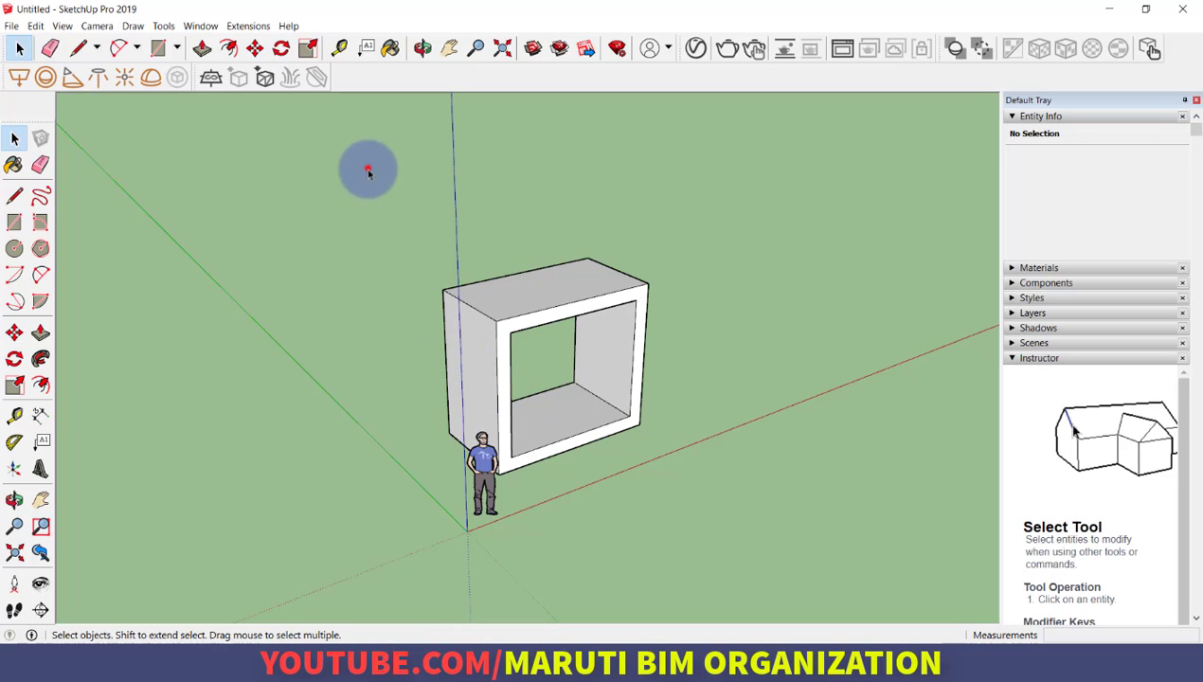
{"action": "left_click_drag", "start_coordinate": [368, 170], "coordinate": [693, 505]}
{"action": "middle_click_drag", "start_coordinate": [690, 498], "coordinate": [438, 398]}
{"action": "left_click", "coordinate": [451, 237]}
{"action": "left_click_drag", "start_coordinate": [430, 201], "coordinate": [685, 492]}
{"action": "right_click", "coordinate": [628, 416]}
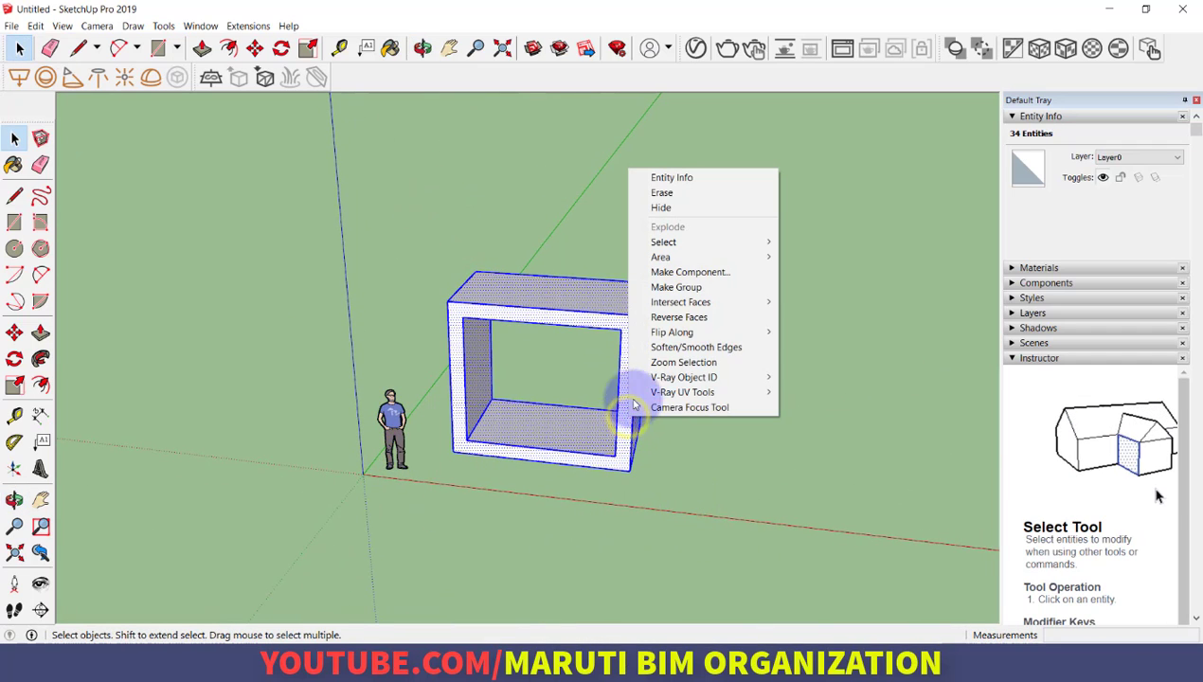
{"action": "left_click", "coordinate": [695, 290]}
{"action": "left_click", "coordinate": [717, 408]}
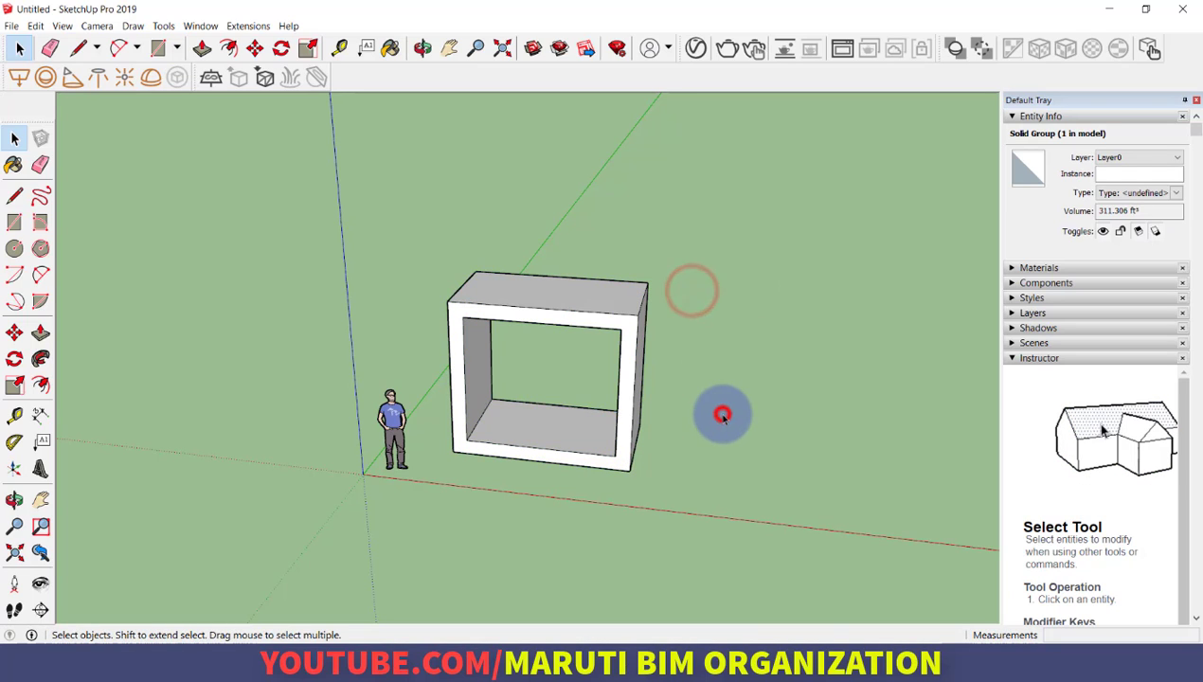
- Move the hollow box group 10' along the red axis from its lower front corner, and clear the selection
{"action": "scroll", "coordinate": [675, 318], "scroll_direction": "up", "scroll_amount": 2}
{"action": "scroll", "coordinate": [673, 327], "scroll_direction": "down", "scroll_amount": 1}
{"action": "scroll", "coordinate": [669, 325], "scroll_direction": "up", "scroll_amount": 3}
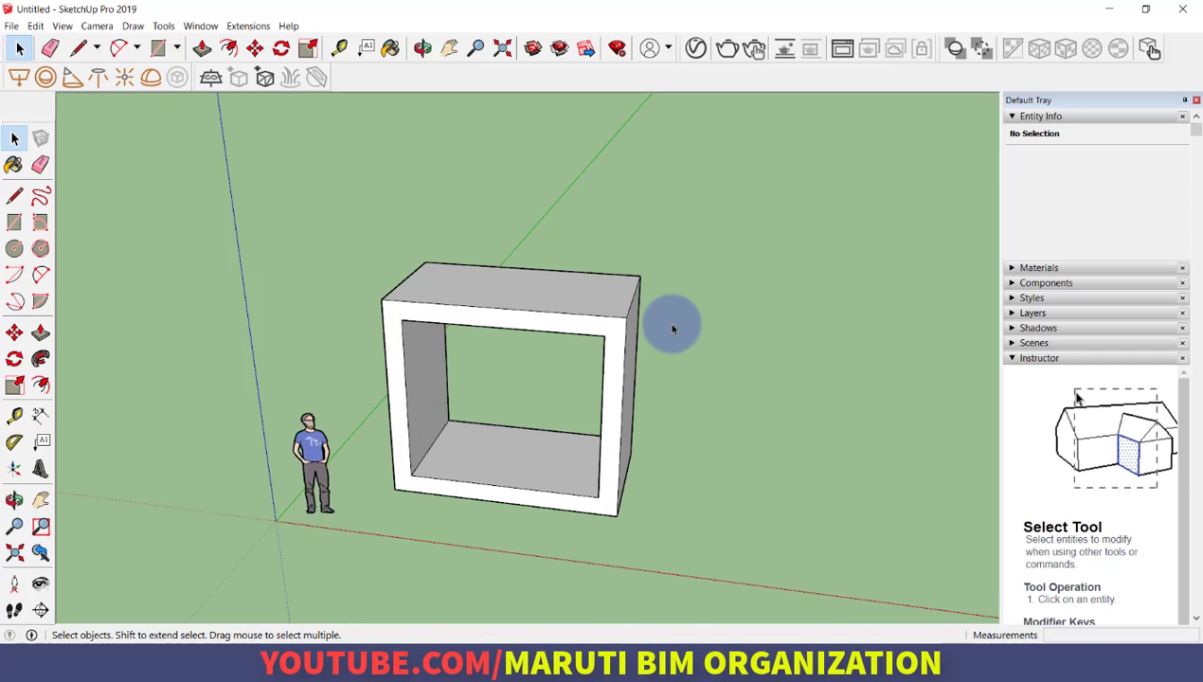
{"action": "left_click", "coordinate": [627, 295]}
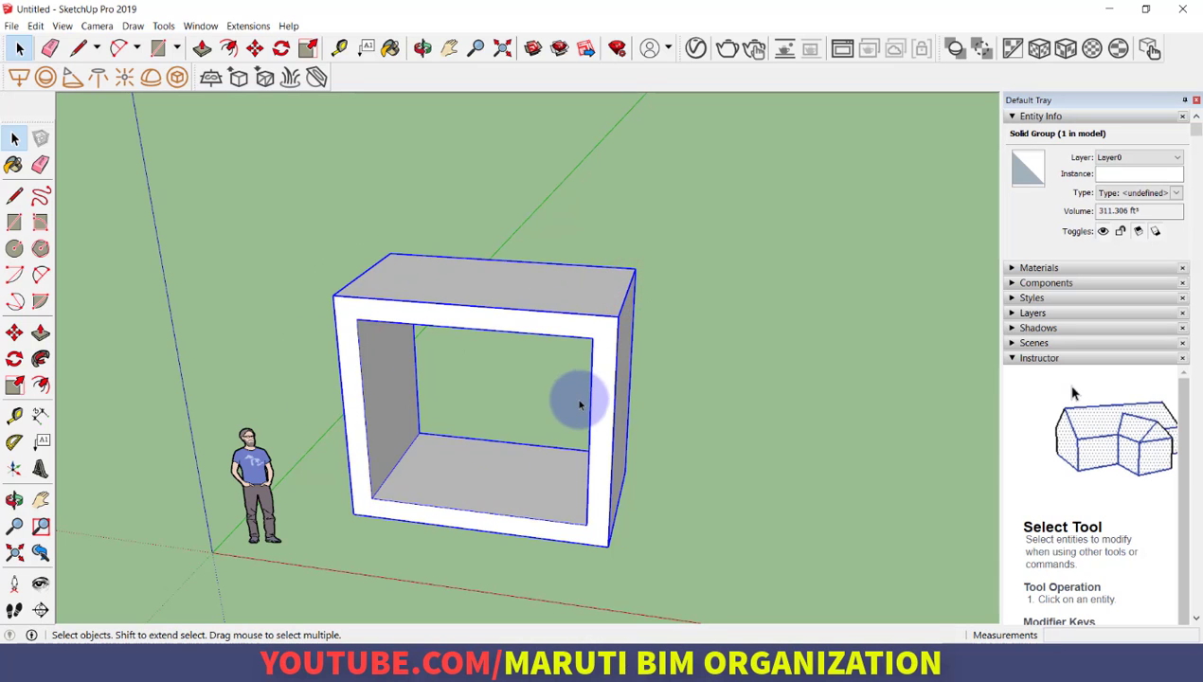
{"action": "middle_click_drag", "start_coordinate": [660, 438], "coordinate": [821, 453]}
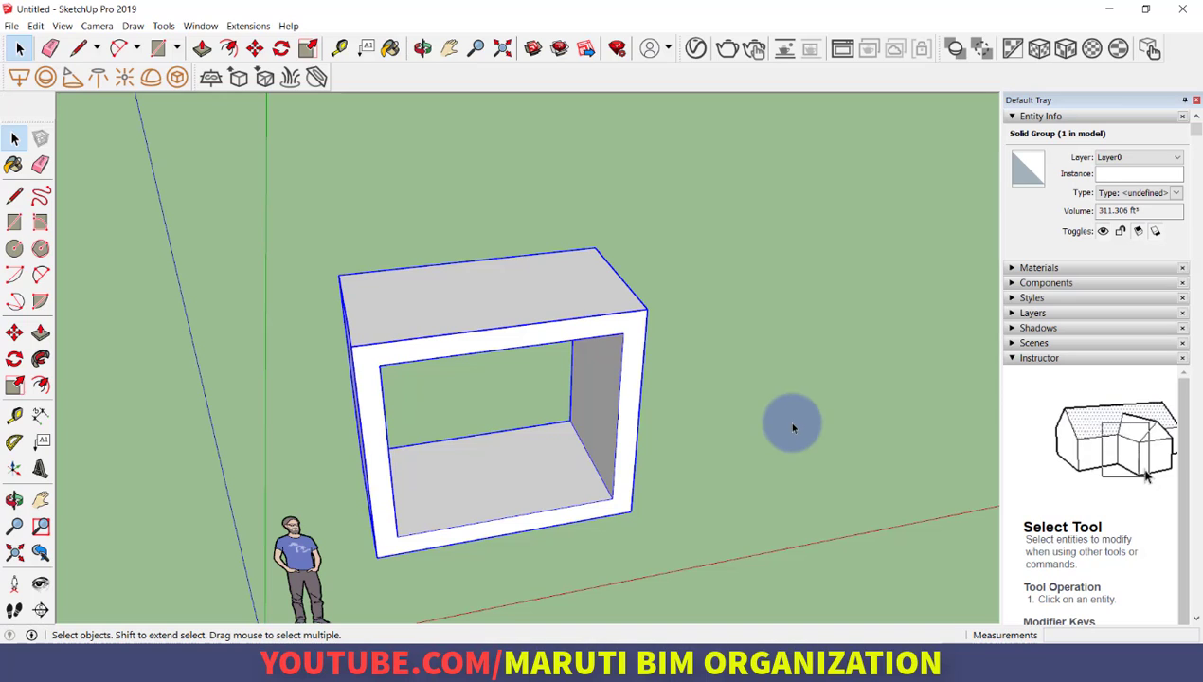
{"action": "key", "text": "m"}
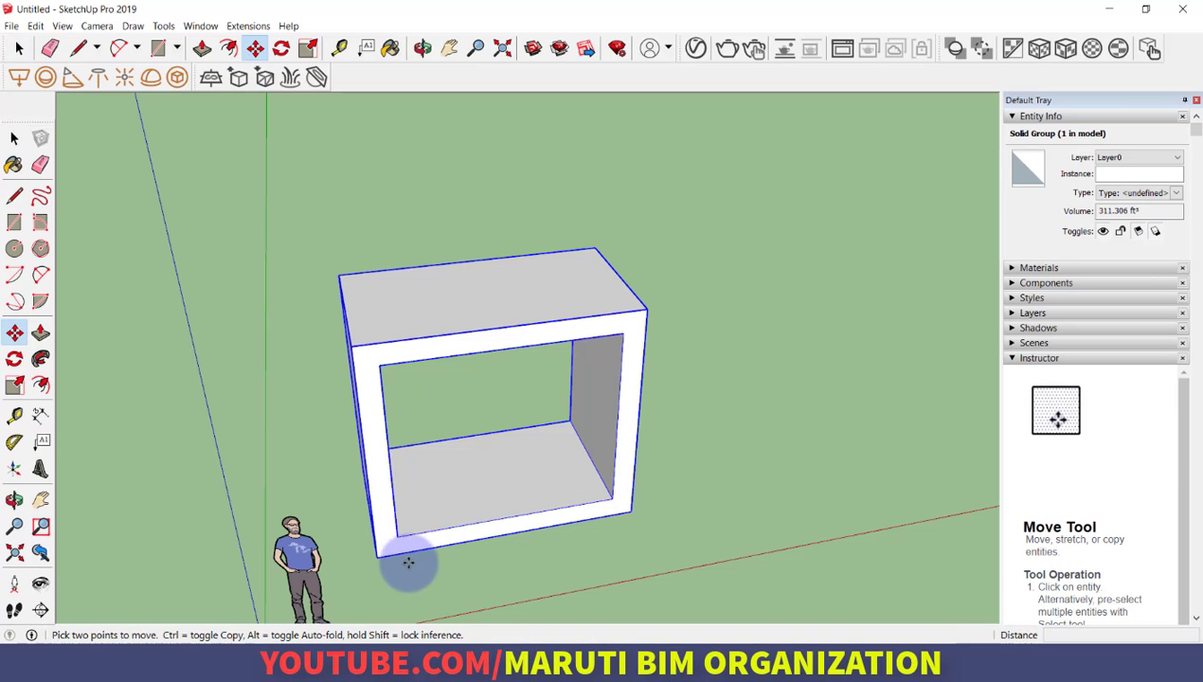
{"action": "left_click", "coordinate": [378, 556]}
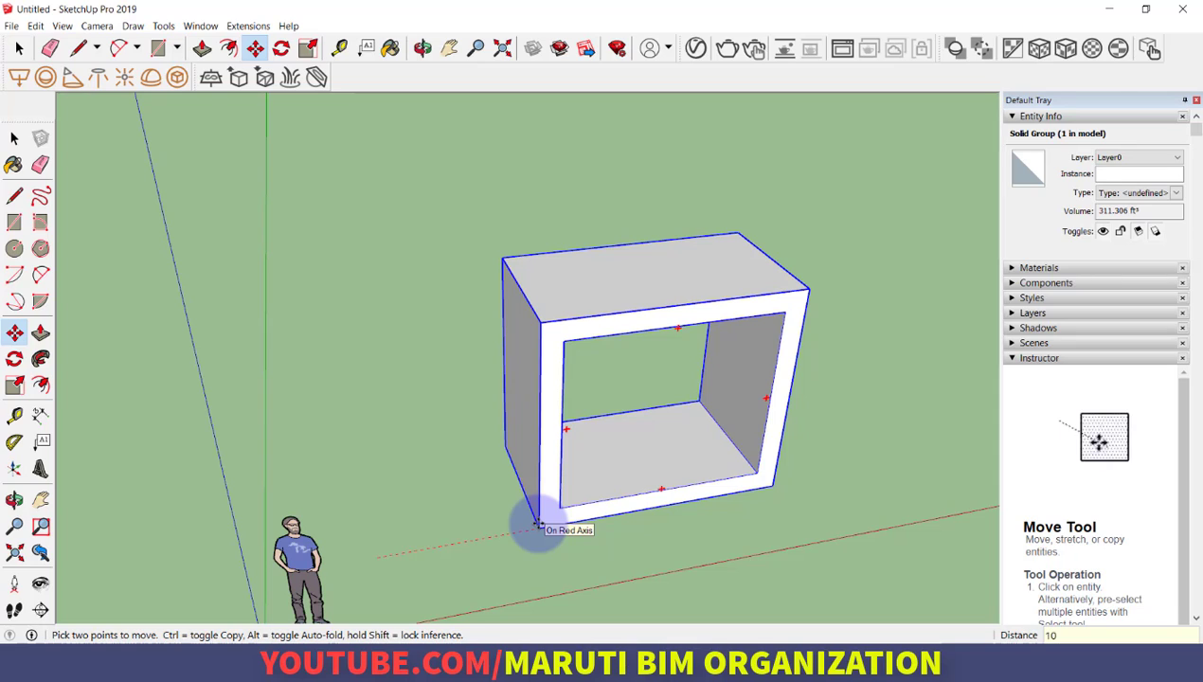
{"action": "key", "text": "Return"}
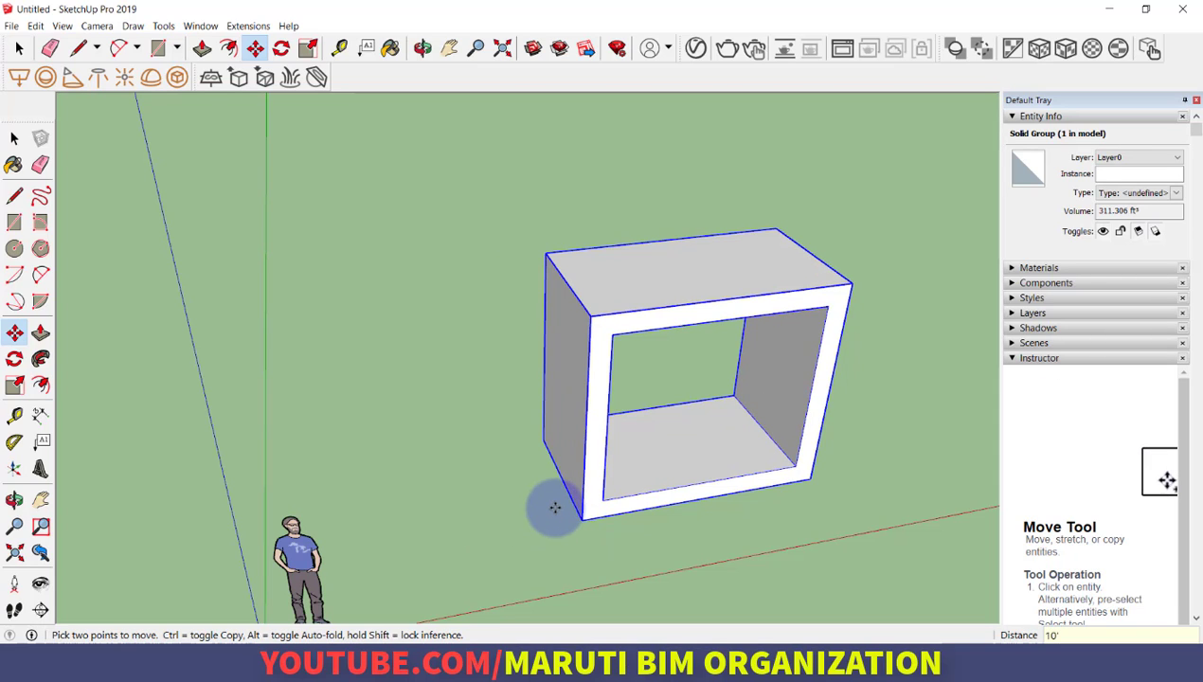
{"action": "key", "text": "Escape"}
{"action": "scroll", "coordinate": [407, 455], "scroll_direction": "down", "scroll_amount": 5}
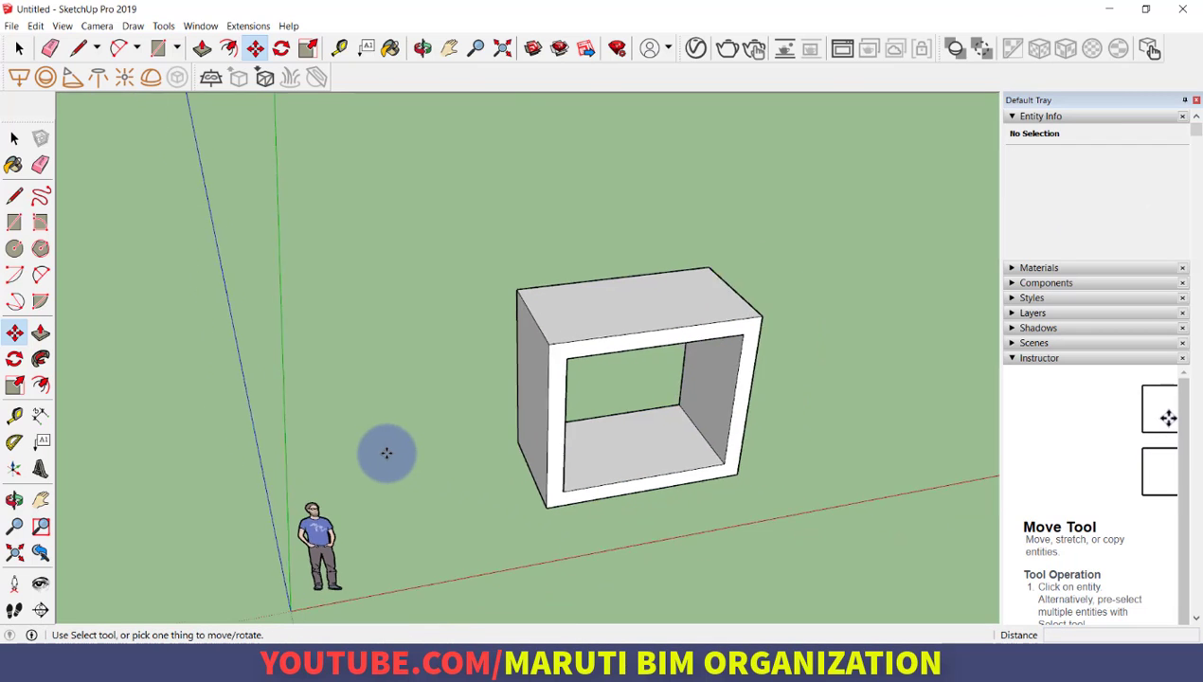
- Switch to the sketchup shortcuts document in Word and examine the shortcut listed for Copy
{"action": "scroll", "coordinate": [625, 419], "scroll_direction": "up", "scroll_amount": 3}
{"action": "scroll", "coordinate": [623, 419], "scroll_direction": "up", "scroll_amount": 3}
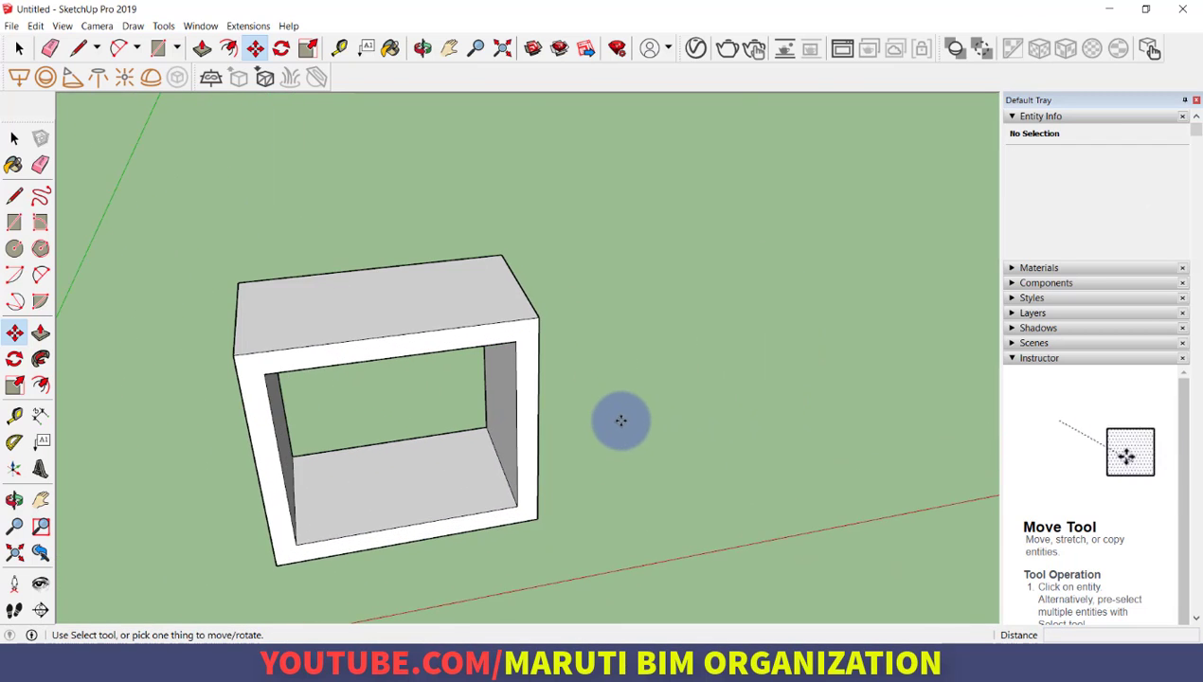
{"action": "scroll", "coordinate": [357, 429], "scroll_direction": "down", "scroll_amount": 4}
{"action": "left_click", "coordinate": [589, 661]}
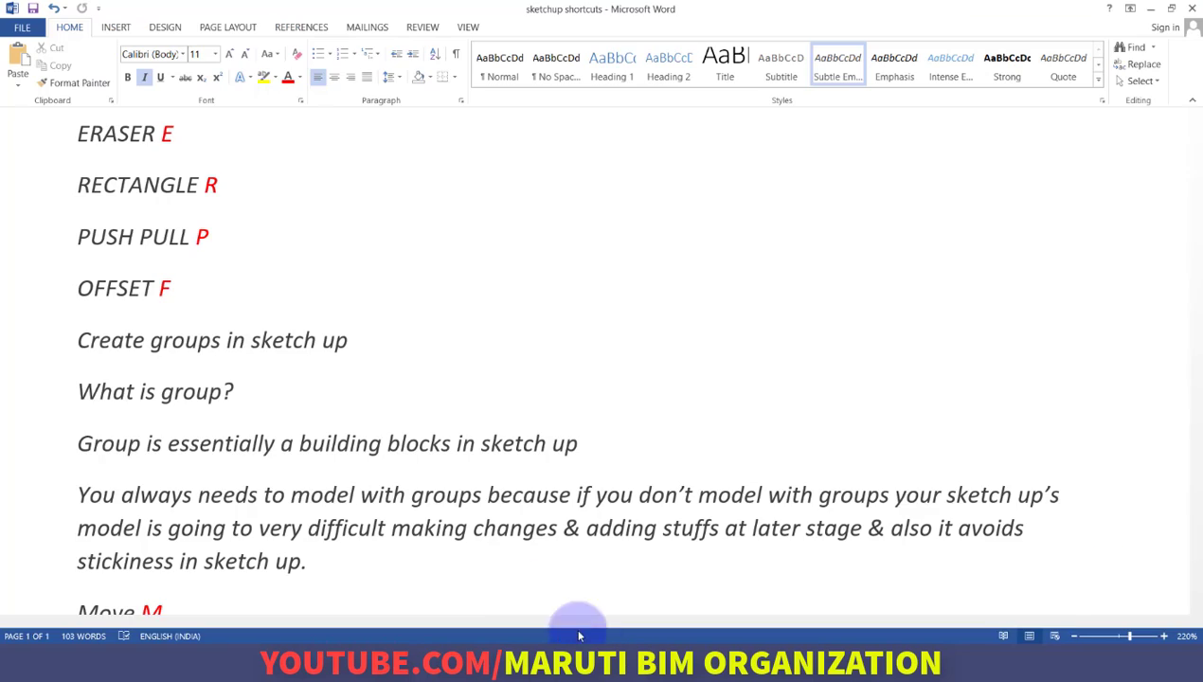
{"action": "scroll", "coordinate": [241, 443], "scroll_direction": "down", "scroll_amount": 3}
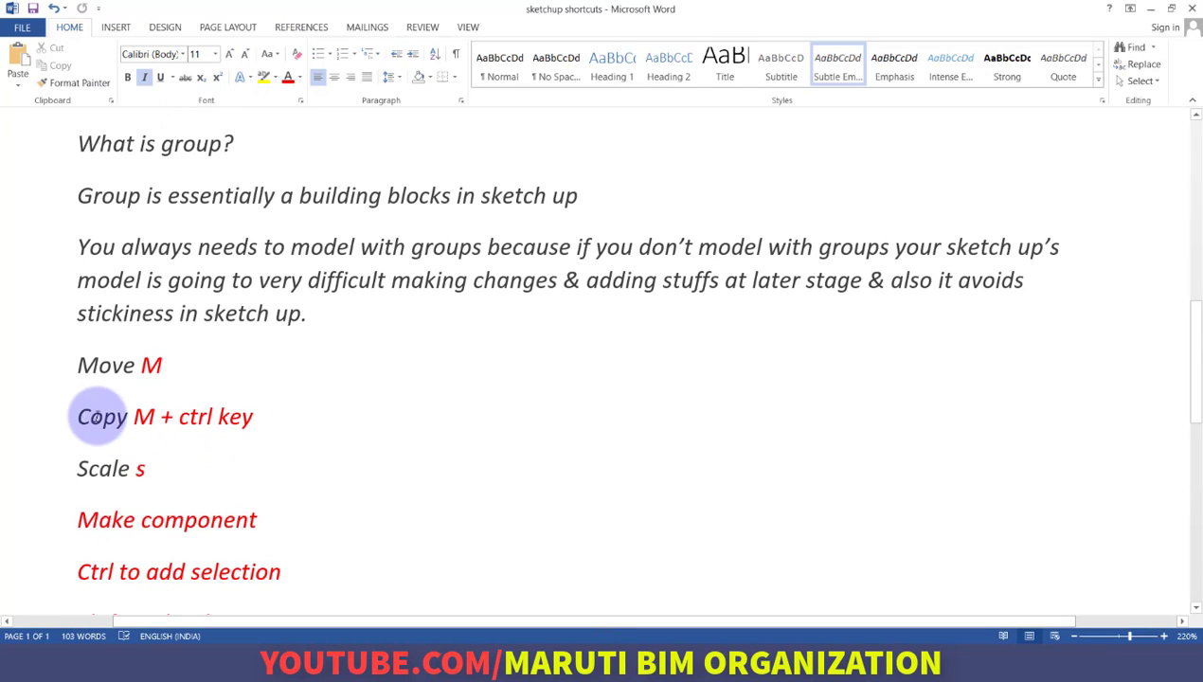
{"action": "left_click_drag", "start_coordinate": [82, 414], "coordinate": [142, 420]}
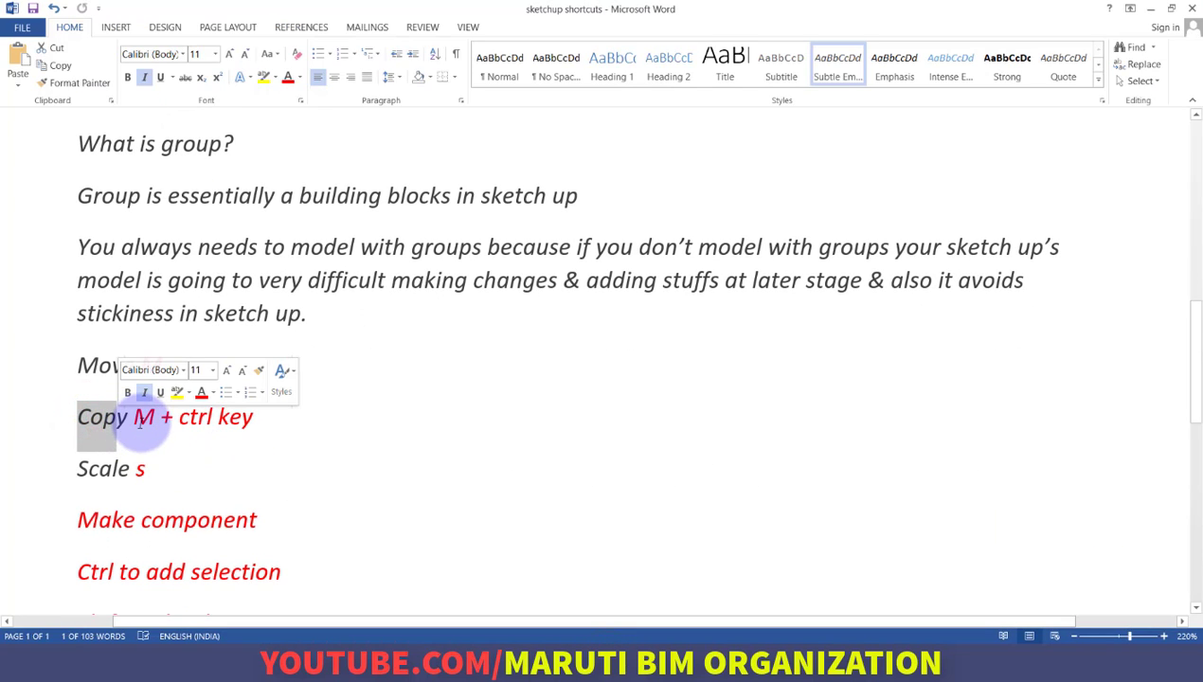
{"action": "left_click", "coordinate": [138, 421]}
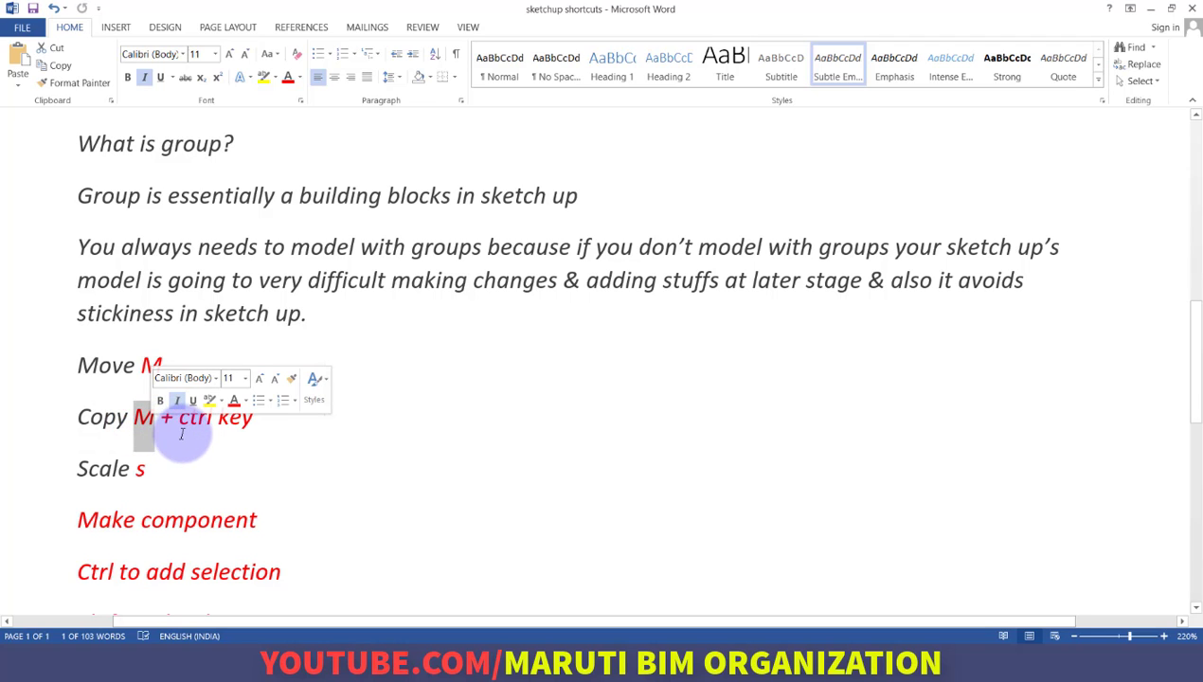
{"action": "left_click", "coordinate": [183, 425]}
{"action": "left_click_drag", "start_coordinate": [240, 428], "coordinate": [248, 429]}
- Switch back to SketchUp and copy the hollow box group from its lower left front corner to its lower right front corner, 12' 6 3/4" away
{"action": "key", "text": "alt+Tab"}
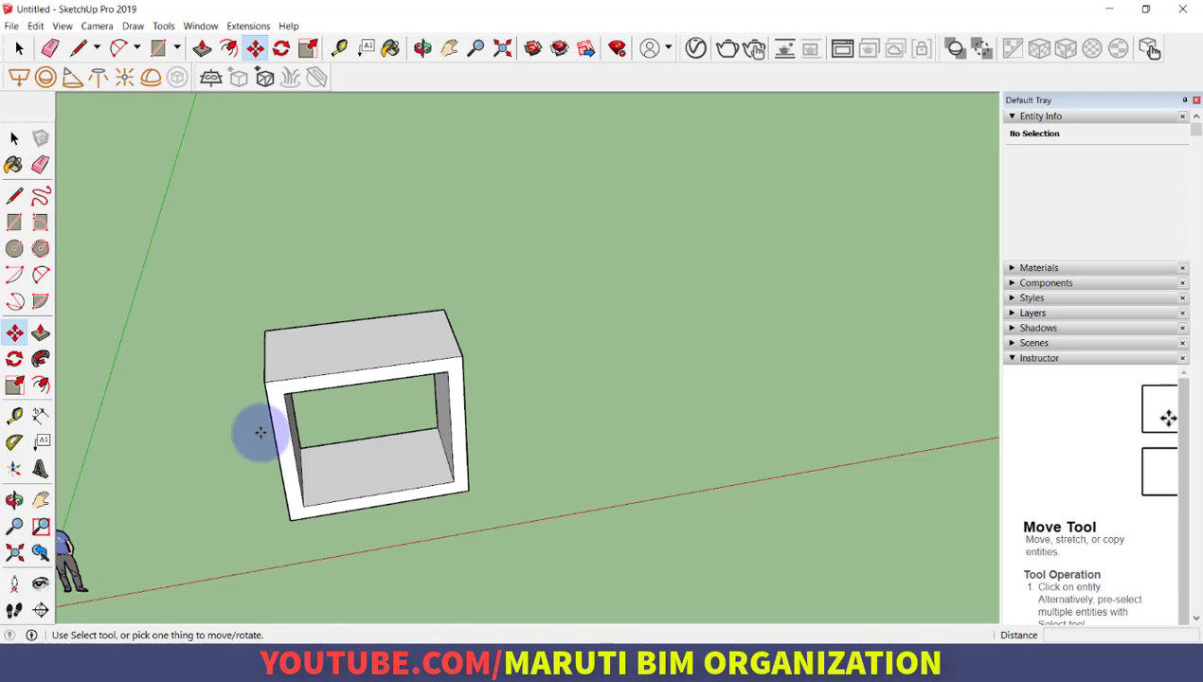
{"action": "left_click", "coordinate": [322, 357]}
{"action": "key", "text": "Escape"}
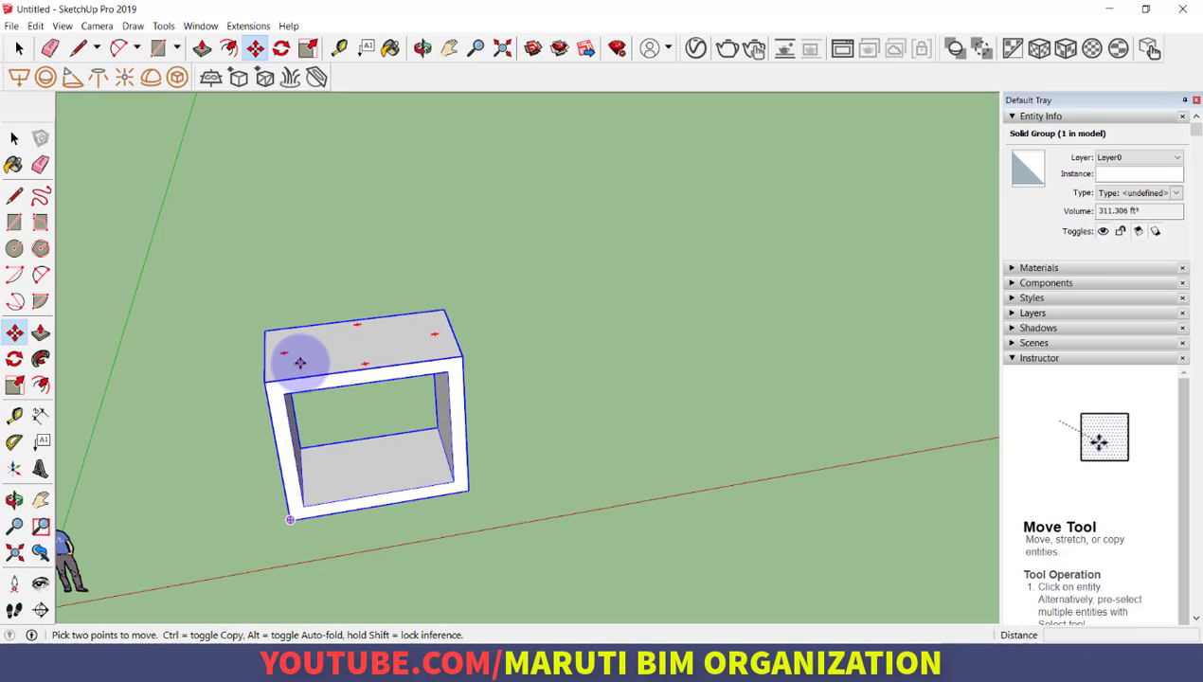
{"action": "left_click", "coordinate": [289, 520]}
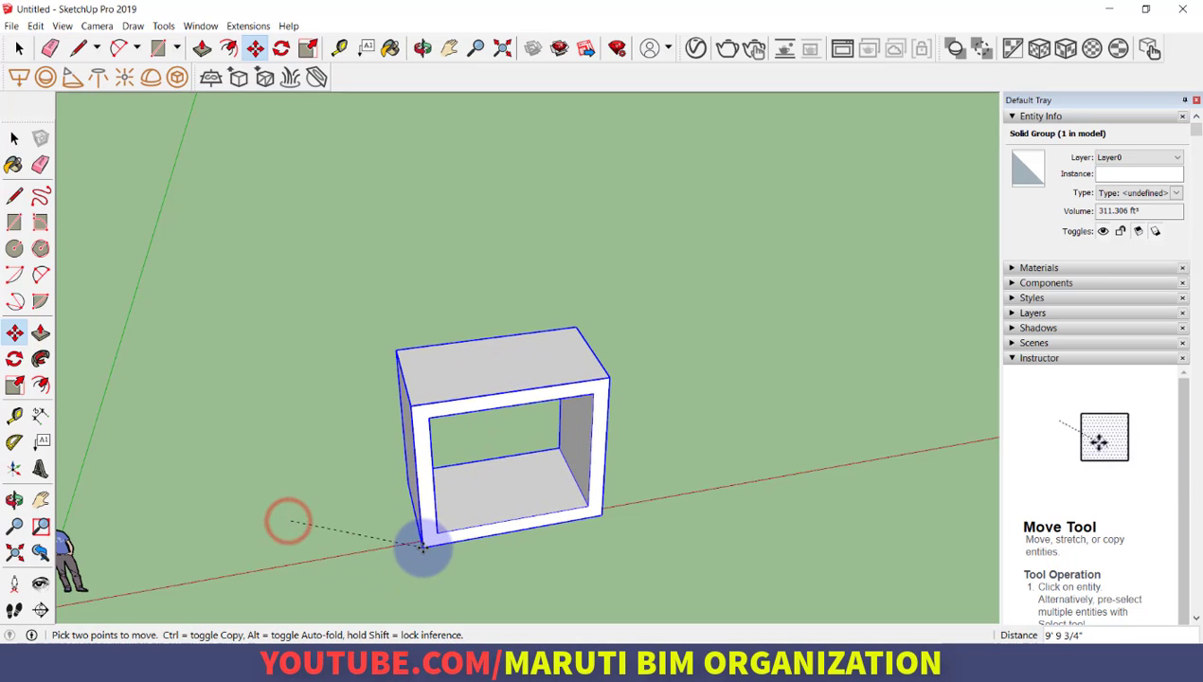
{"action": "key", "text": "ctrl"}
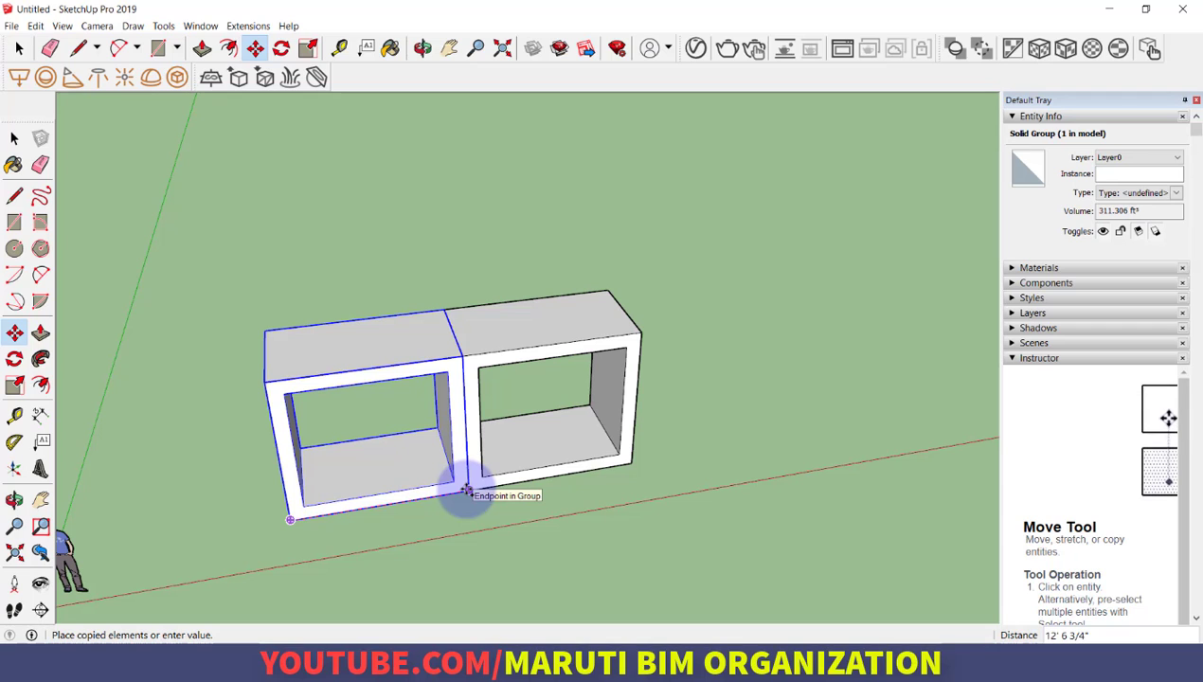
{"action": "left_click", "coordinate": [466, 490]}
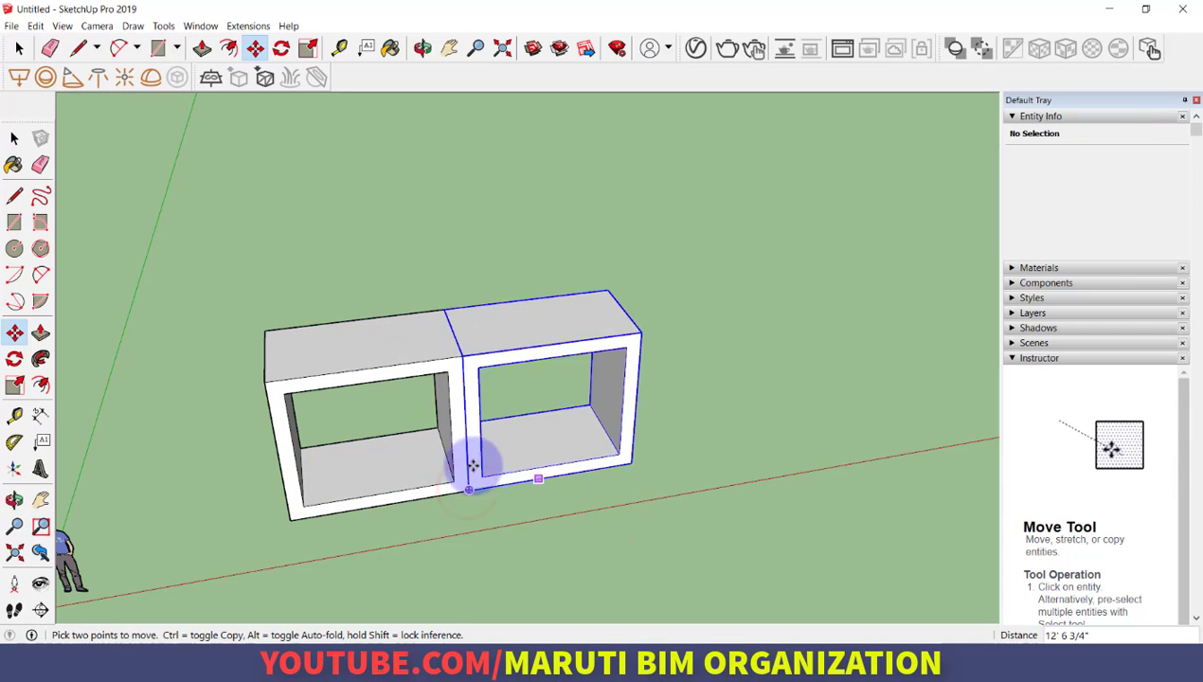
- Copy the second hollow box from its lower left to its lower right front corner, 12' 6 3/4" away, and repeat the copy x5
{"action": "scroll", "coordinate": [378, 442], "scroll_direction": "down", "scroll_amount": 2}
{"action": "scroll", "coordinate": [378, 441], "scroll_direction": "down", "scroll_amount": 2}
{"action": "scroll", "coordinate": [190, 435], "scroll_direction": "down", "scroll_amount": 2}
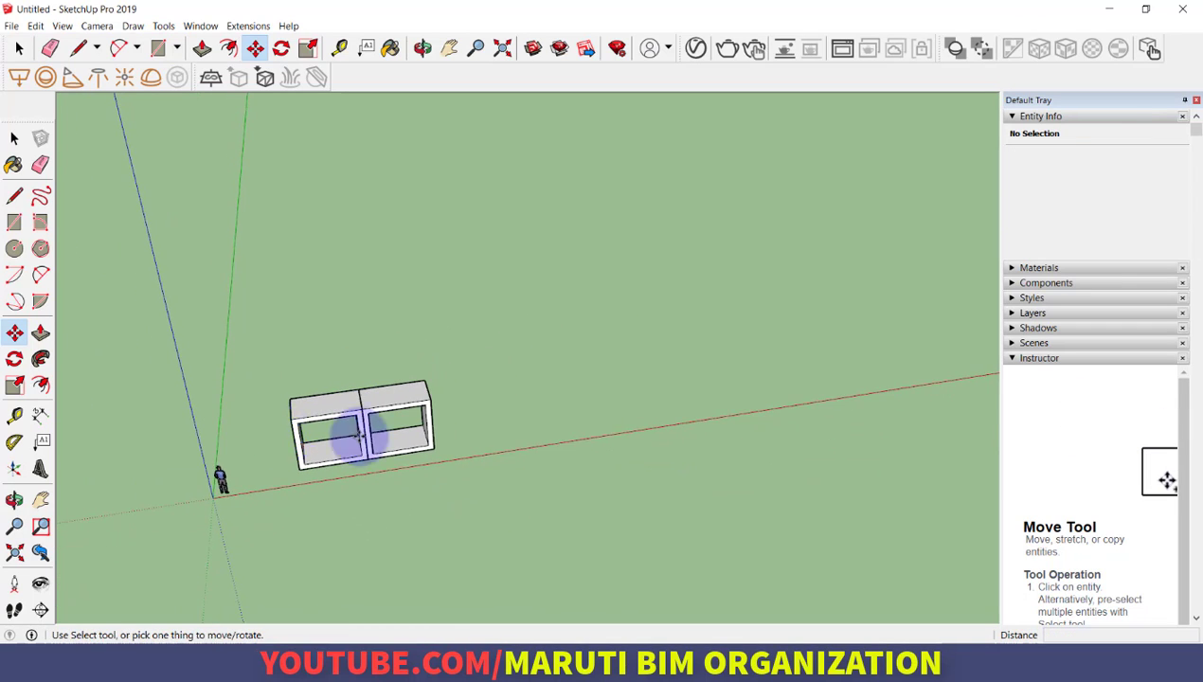
{"action": "scroll", "coordinate": [531, 422], "scroll_direction": "up", "scroll_amount": 2}
{"action": "scroll", "coordinate": [461, 422], "scroll_direction": "up", "scroll_amount": 1}
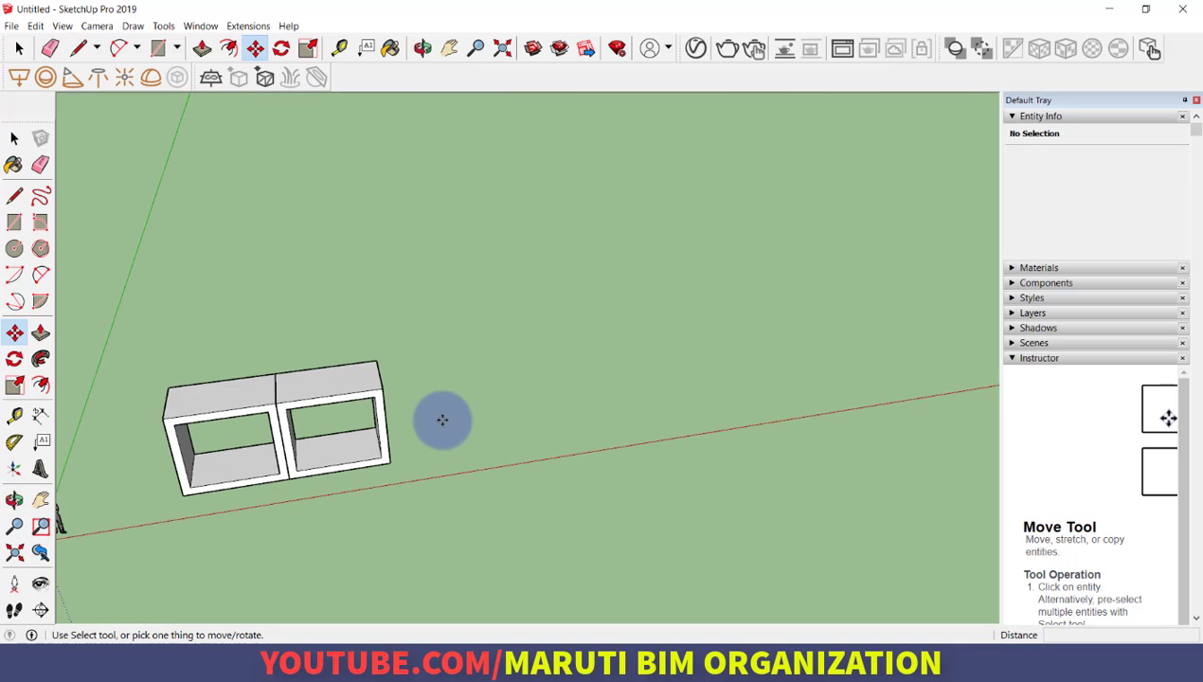
{"action": "left_click", "coordinate": [427, 306]}
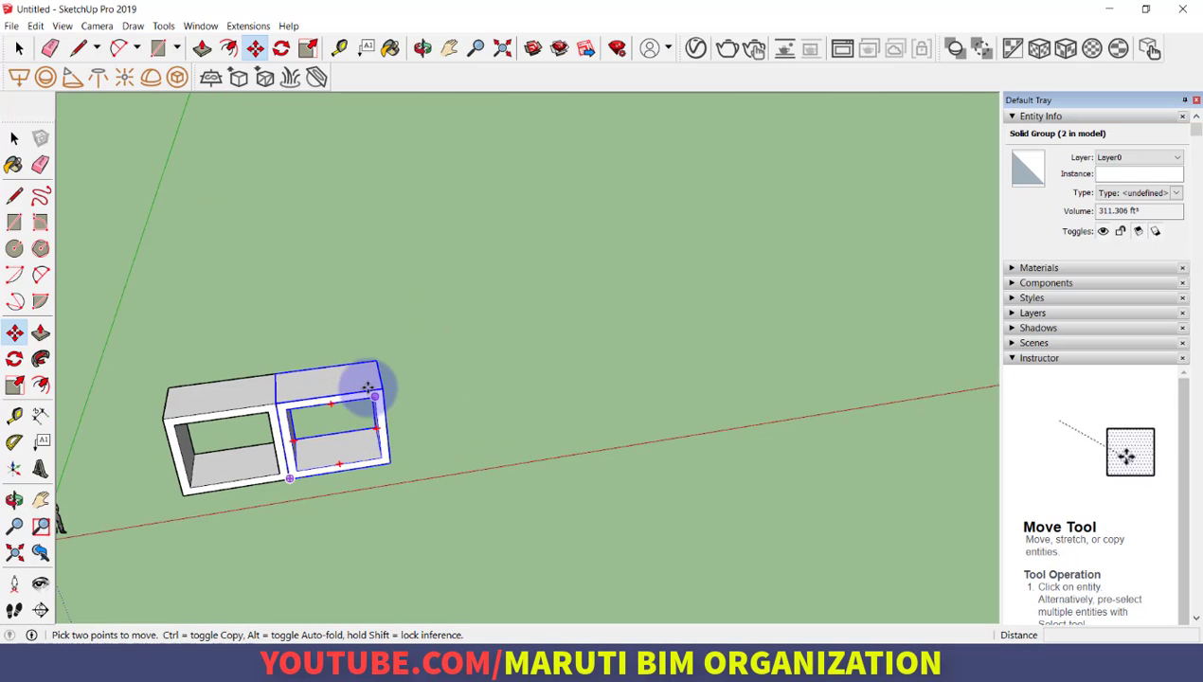
{"action": "key", "text": "space"}
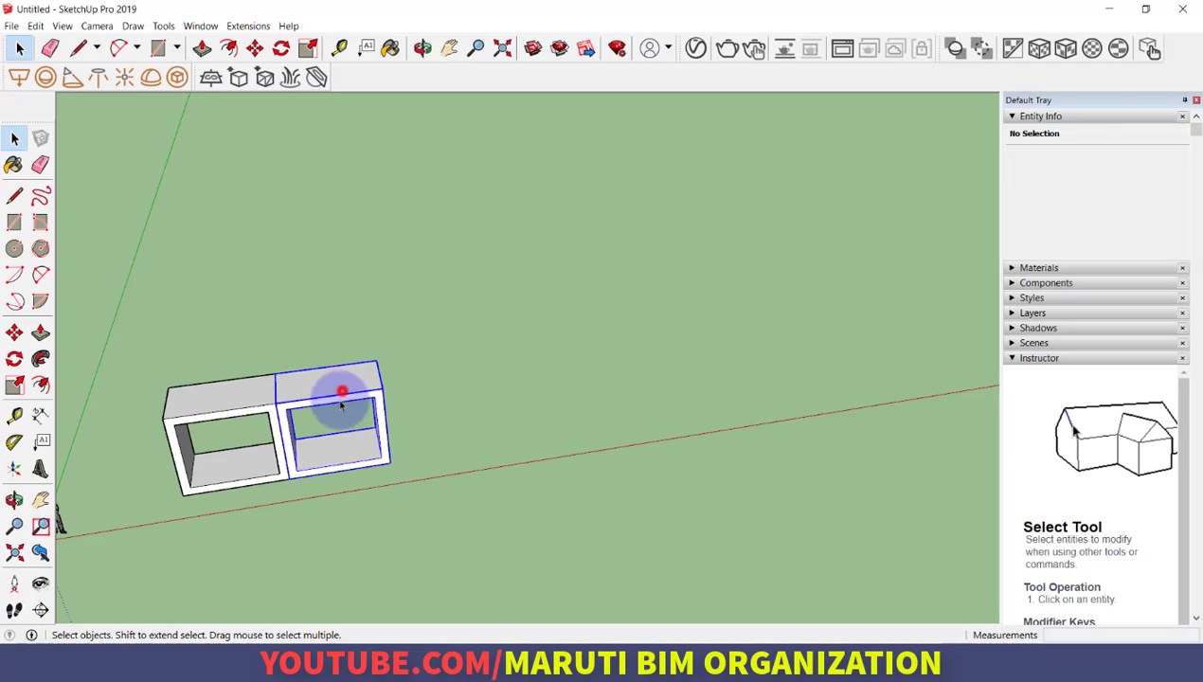
{"action": "left_click", "coordinate": [343, 390]}
{"action": "scroll", "coordinate": [393, 439], "scroll_direction": "up", "scroll_amount": 1}
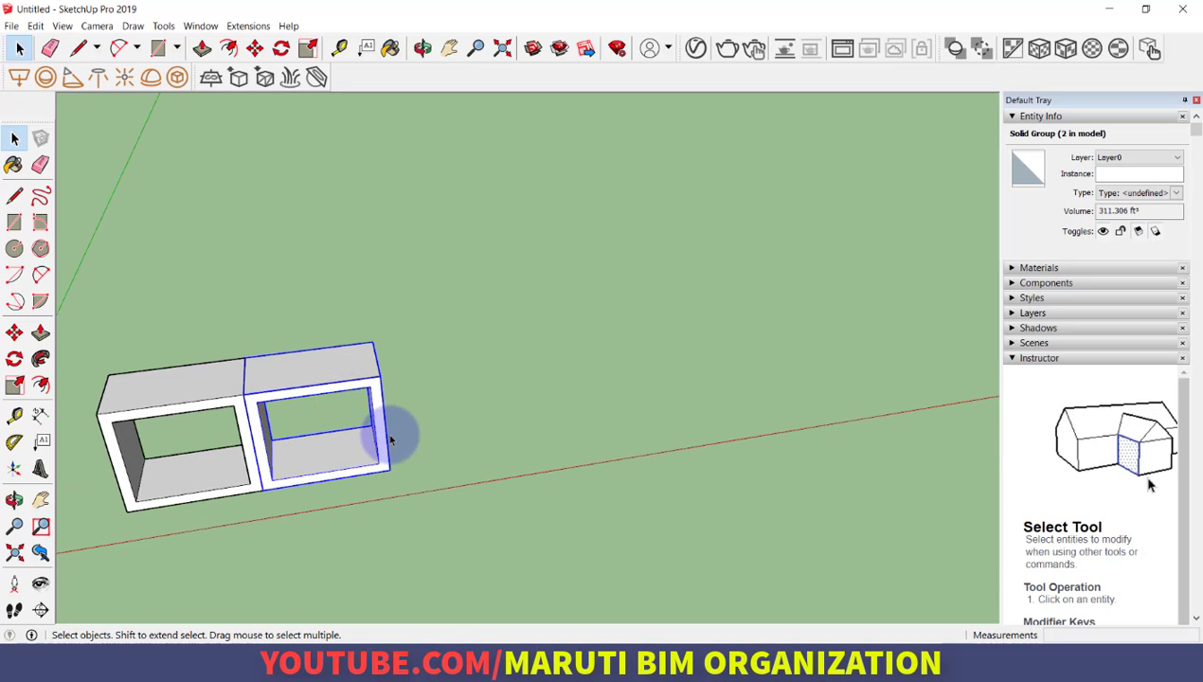
{"action": "key", "text": "m"}
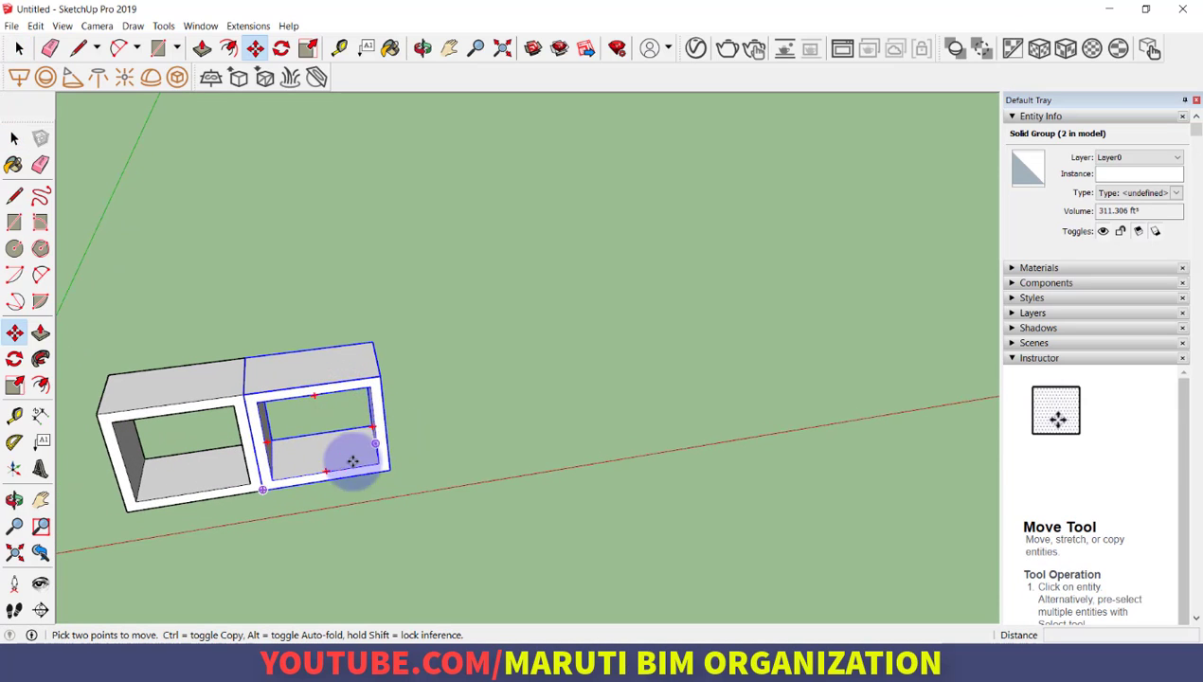
{"action": "left_click", "coordinate": [262, 491]}
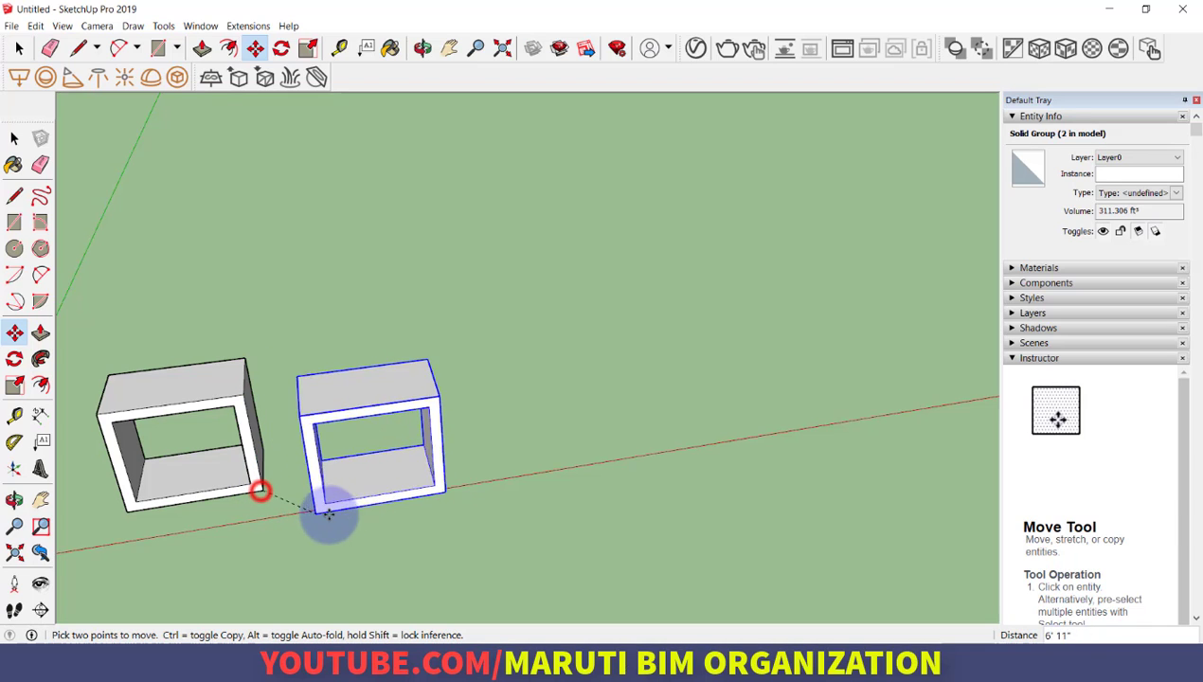
{"action": "key", "text": "ctrl"}
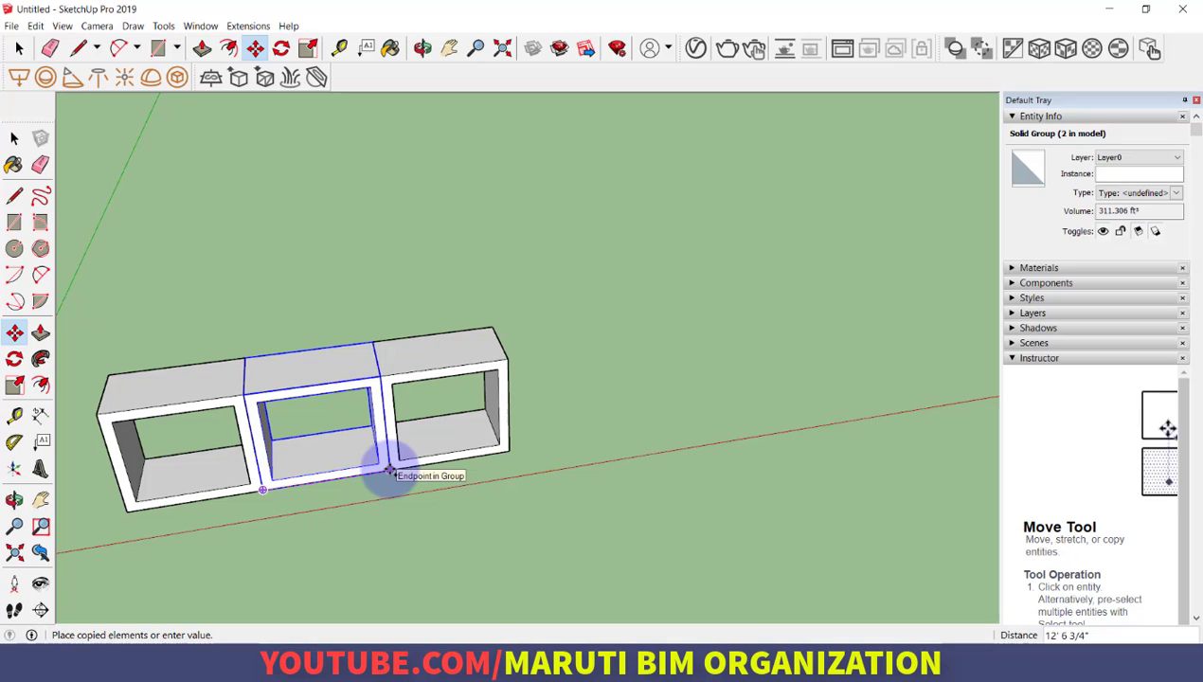
{"action": "left_click", "coordinate": [389, 471]}
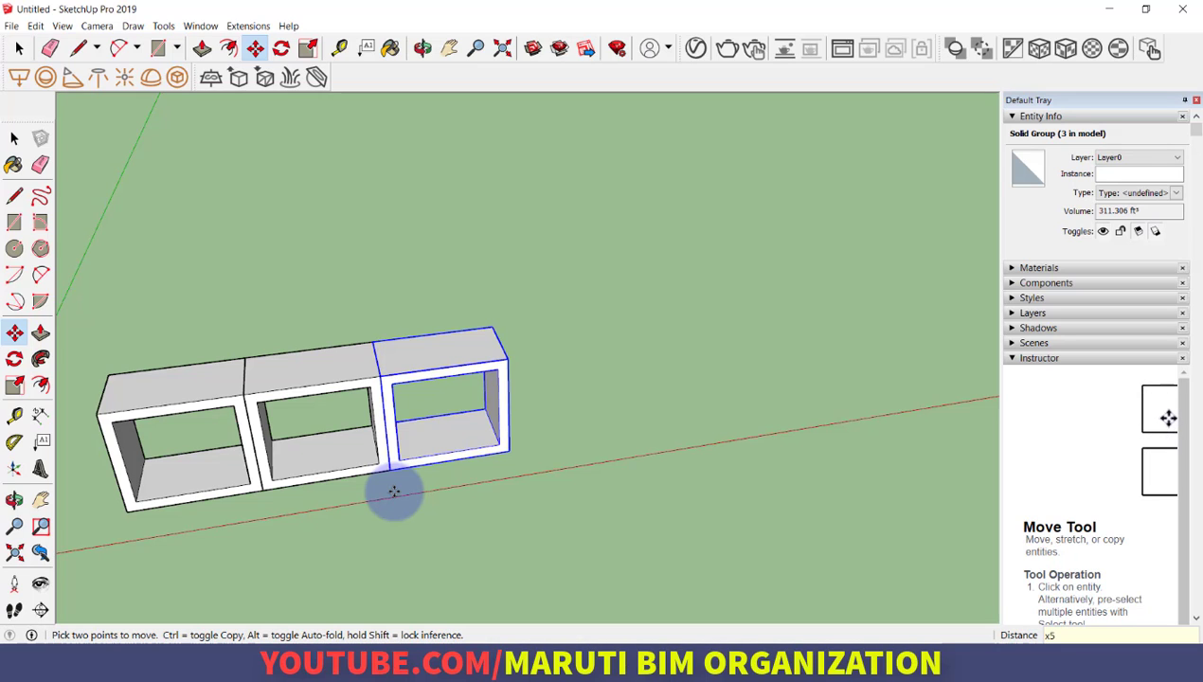
{"action": "key", "text": "Return"}
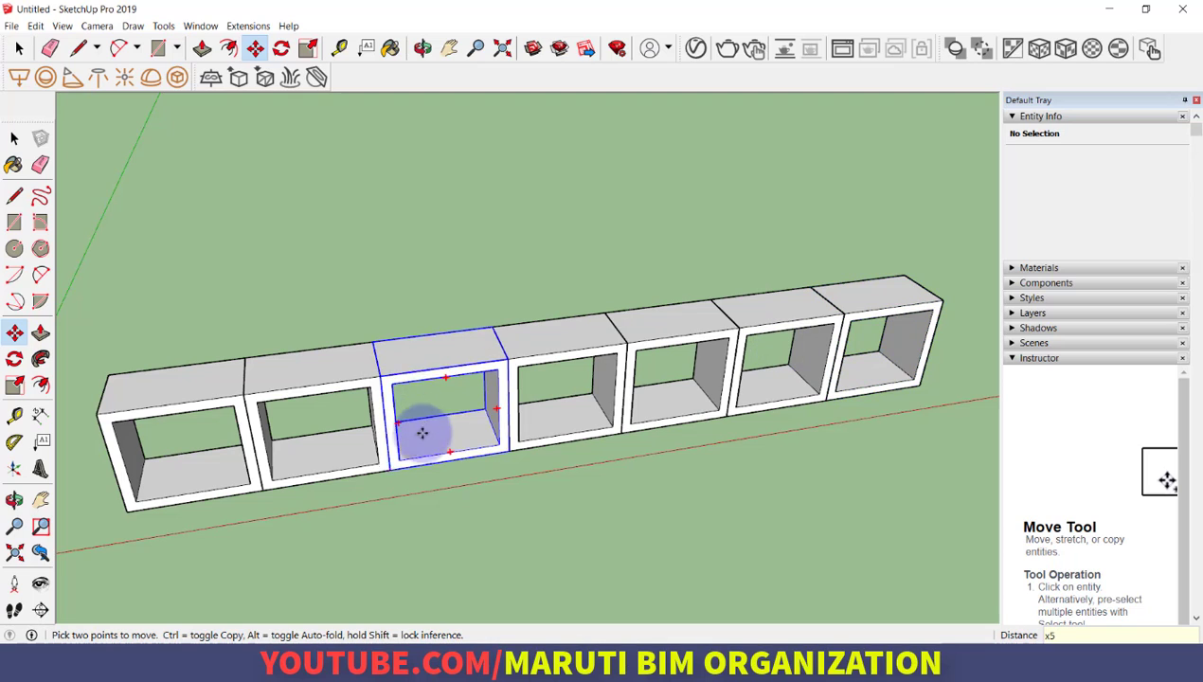
- Examine the row of copied hollow boxes from several distances and angles
{"action": "left_click", "coordinate": [429, 395]}
{"action": "scroll", "coordinate": [430, 394], "scroll_direction": "down", "scroll_amount": 6}
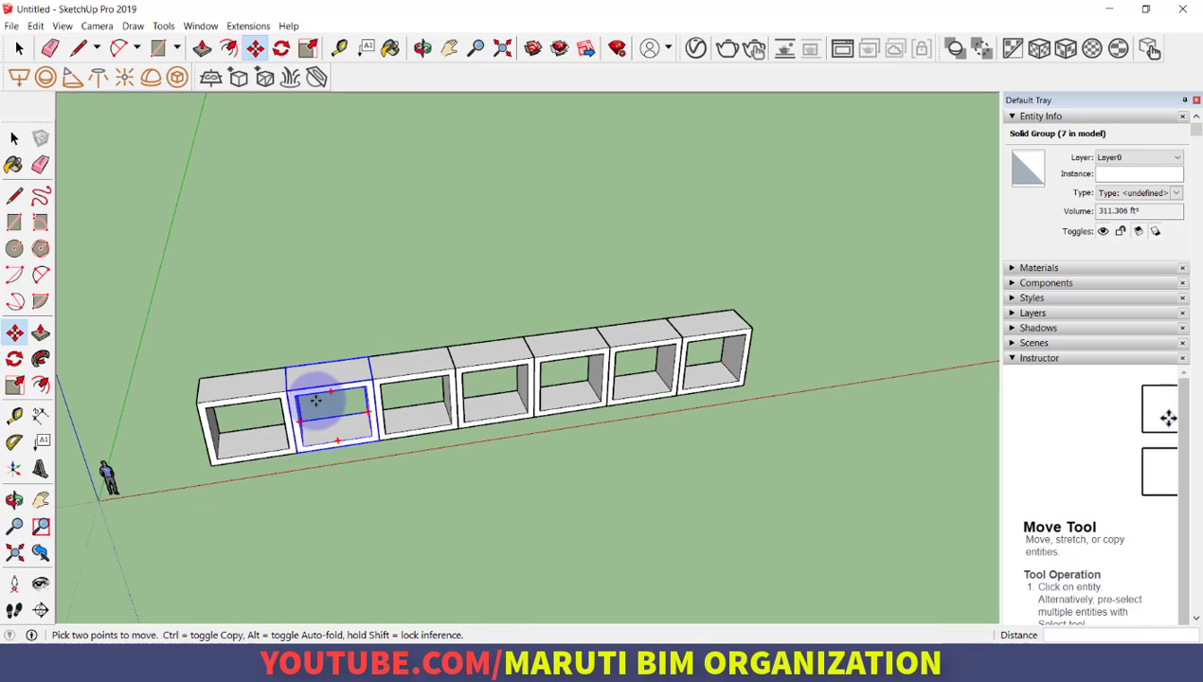
{"action": "scroll", "coordinate": [392, 413], "scroll_direction": "up", "scroll_amount": 5}
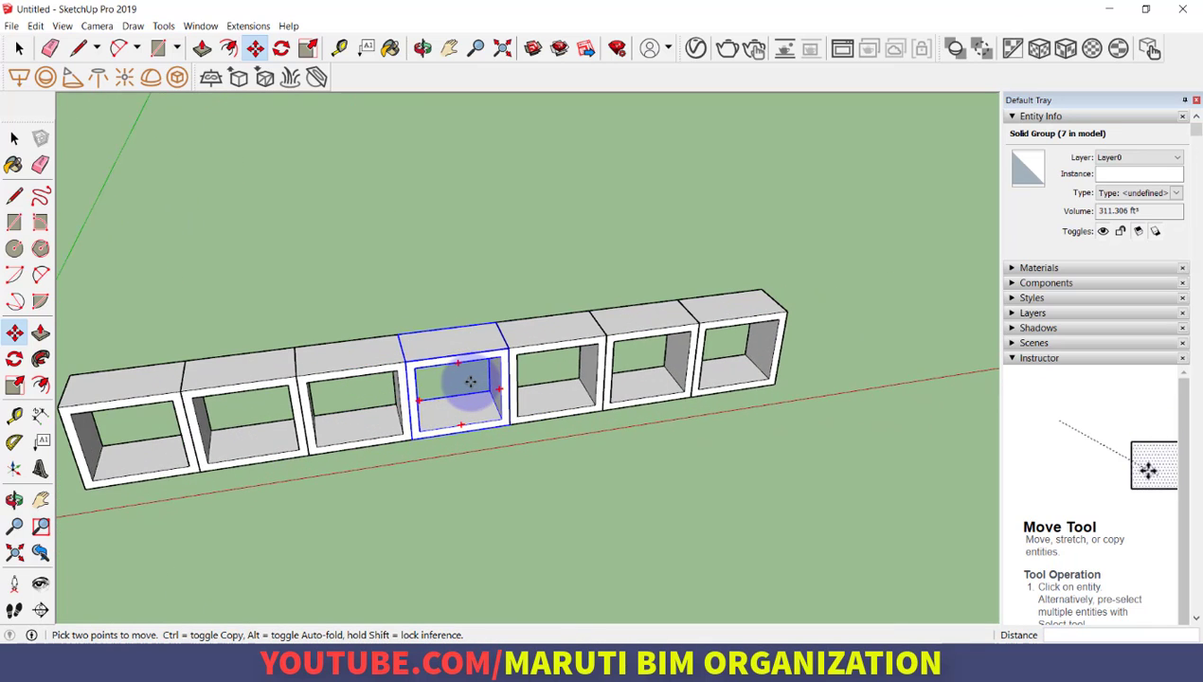
{"action": "scroll", "coordinate": [466, 427], "scroll_direction": "down", "scroll_amount": 3}
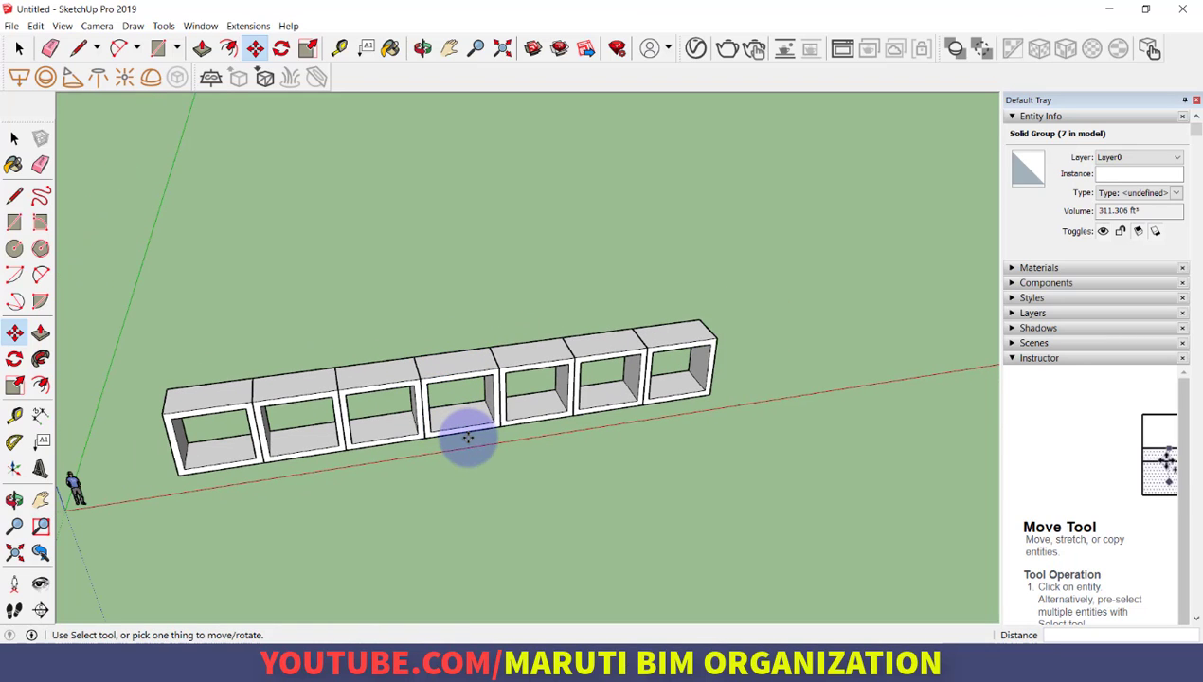
{"action": "middle_click_drag", "start_coordinate": [400, 496], "coordinate": [395, 553]}
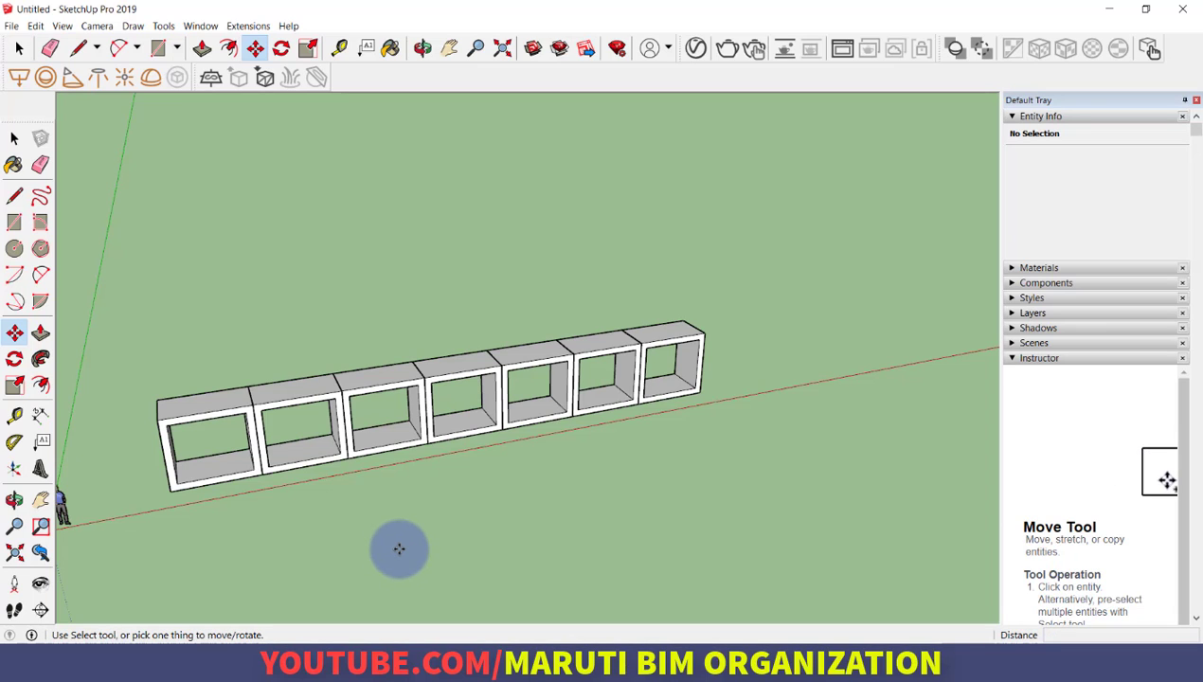
{"action": "middle_click_drag", "start_coordinate": [388, 542], "coordinate": [417, 559]}
{"action": "scroll", "coordinate": [185, 559], "scroll_direction": "up", "scroll_amount": 3}
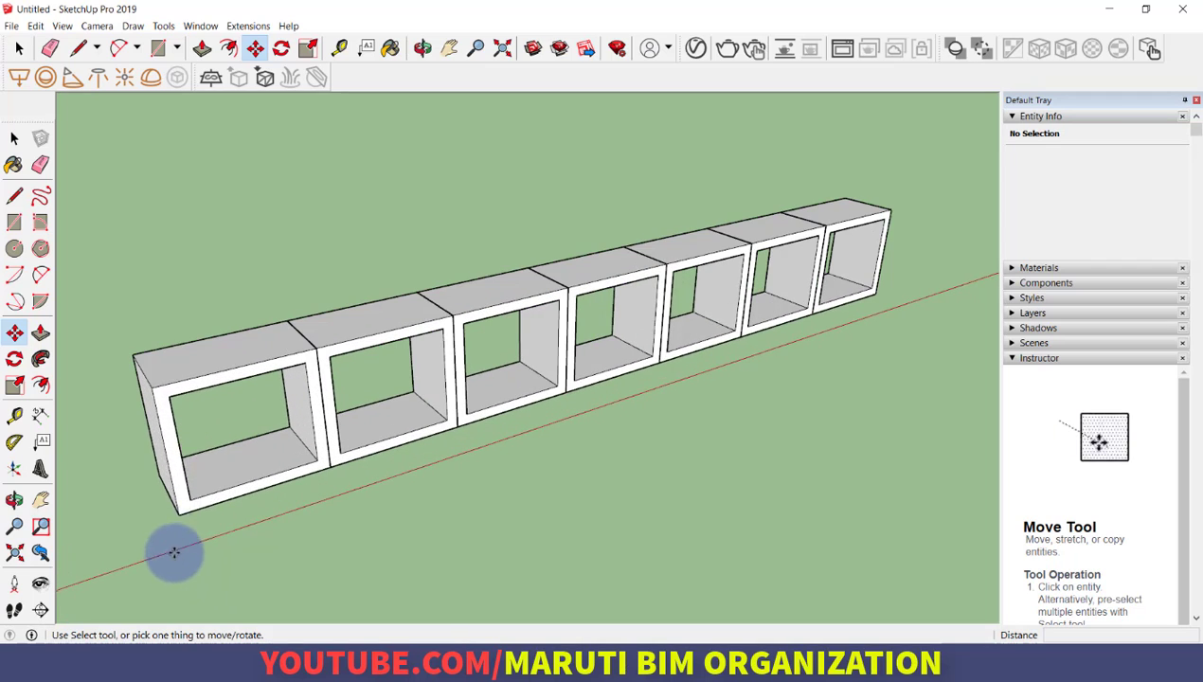
- Open the first box's group for editing and Push/Pull its front frame face outward about 8' 7"
{"action": "left_click", "coordinate": [180, 371]}
{"action": "left_click", "coordinate": [174, 375]}
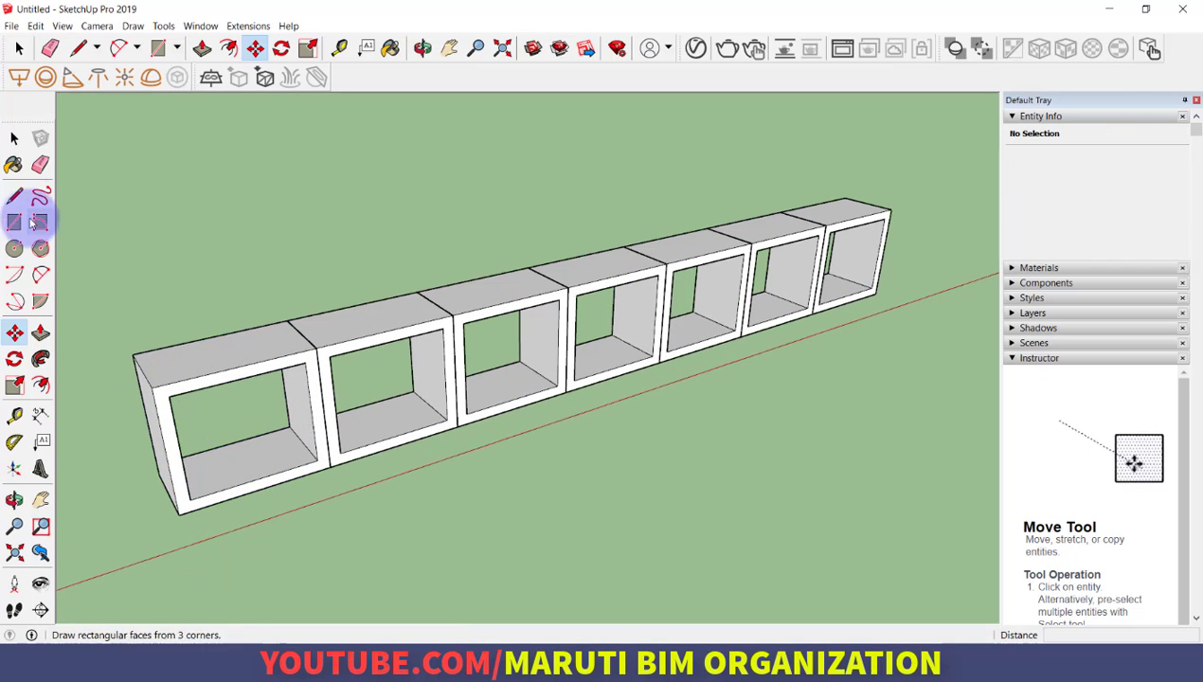
{"action": "left_click", "coordinate": [15, 139]}
{"action": "double_click", "coordinate": [169, 372]}
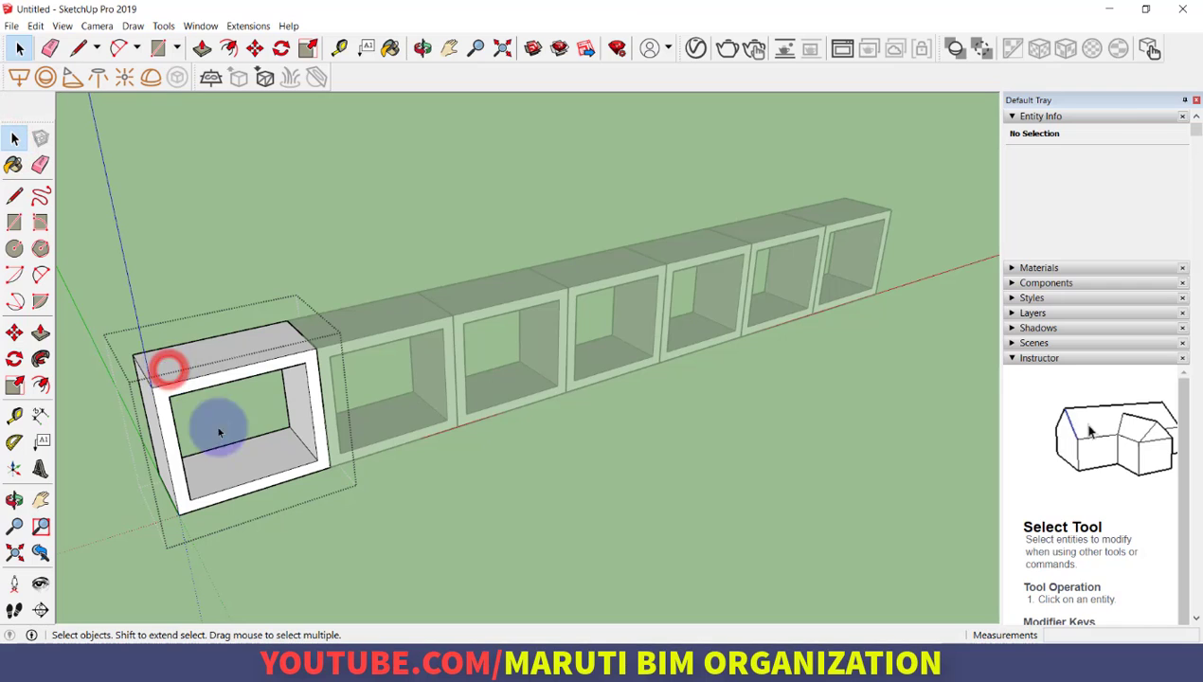
{"action": "middle_click_drag", "start_coordinate": [220, 422], "coordinate": [204, 548]}
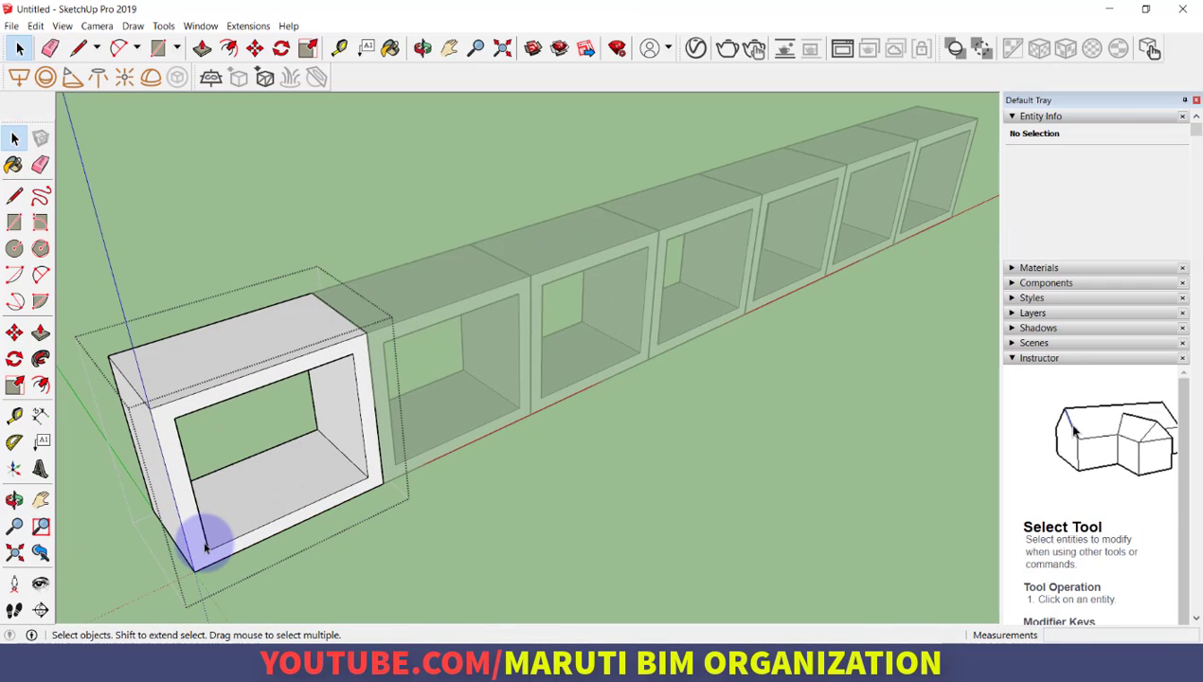
{"action": "key", "text": "p"}
{"action": "left_click", "coordinate": [196, 510]}
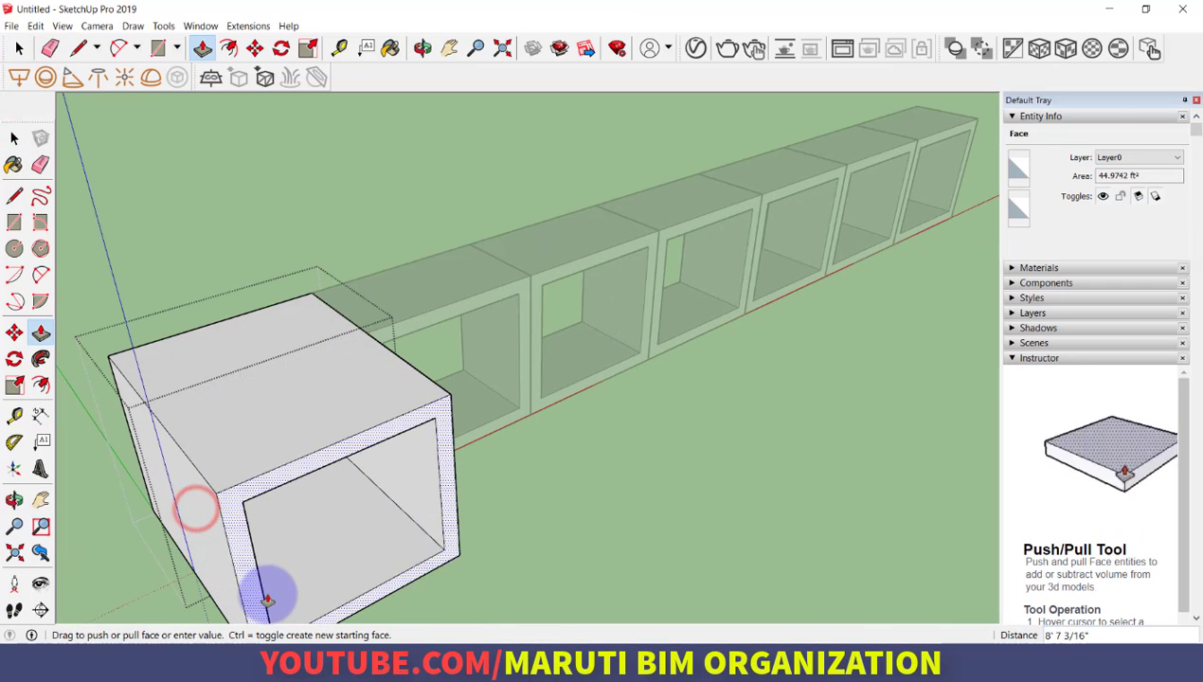
{"action": "left_click", "coordinate": [265, 598]}
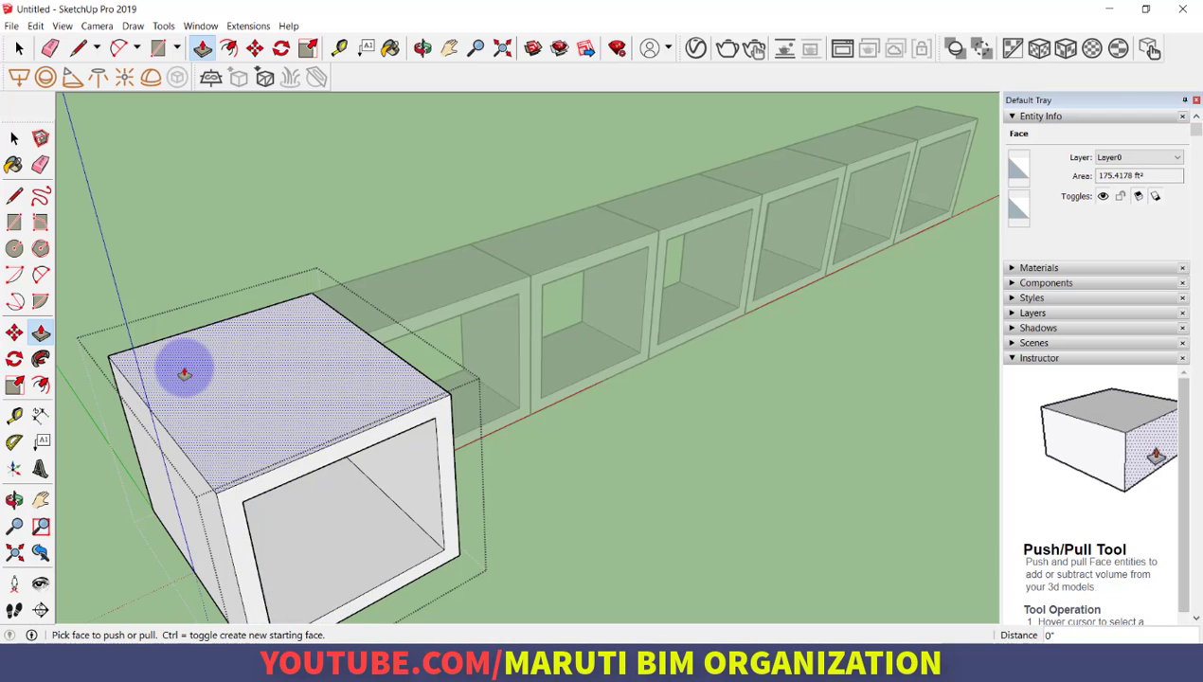
- Close the first box's group and select the six shallower boxes in the row
{"action": "scroll", "coordinate": [183, 373], "scroll_direction": "down", "scroll_amount": 5}
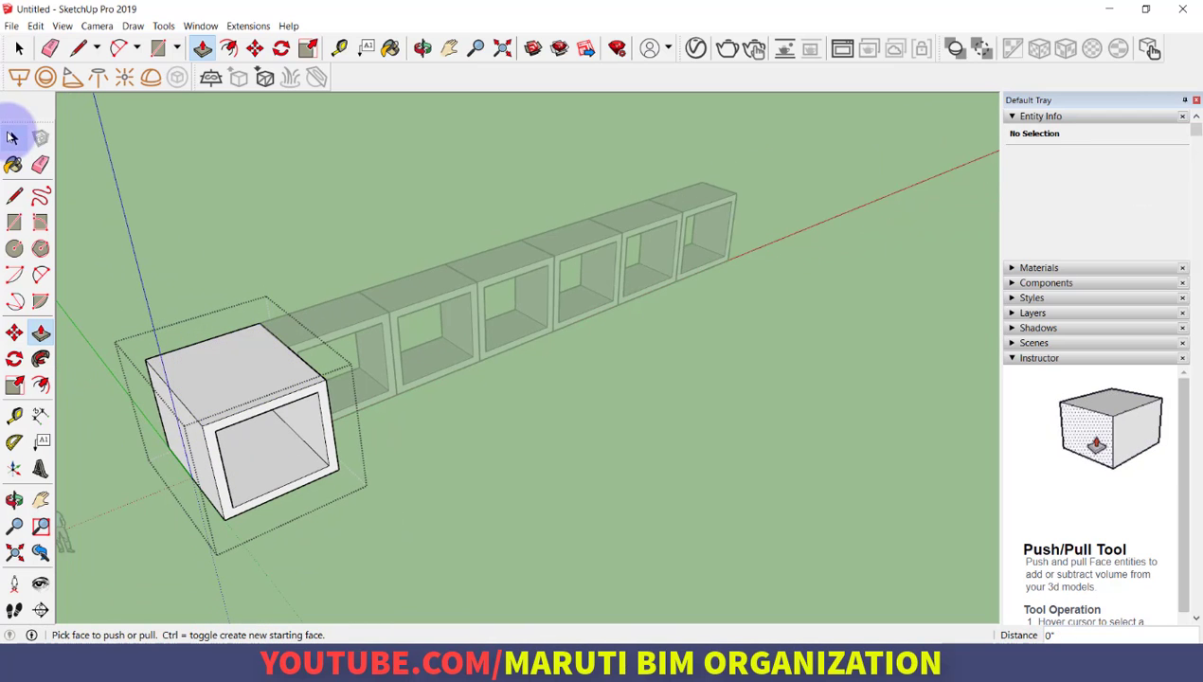
{"action": "left_click", "coordinate": [12, 138]}
{"action": "left_click", "coordinate": [242, 174]}
{"action": "middle_click_drag", "start_coordinate": [515, 397], "coordinate": [406, 401]}
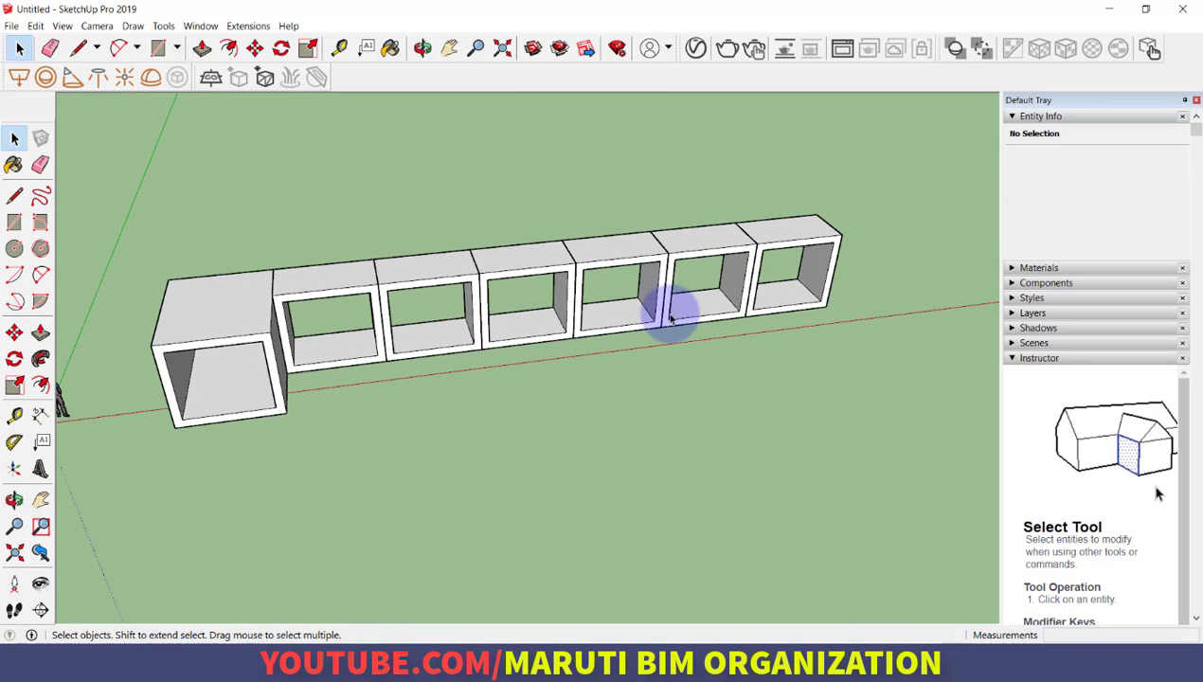
{"action": "left_click_drag", "start_coordinate": [787, 175], "coordinate": [357, 417]}
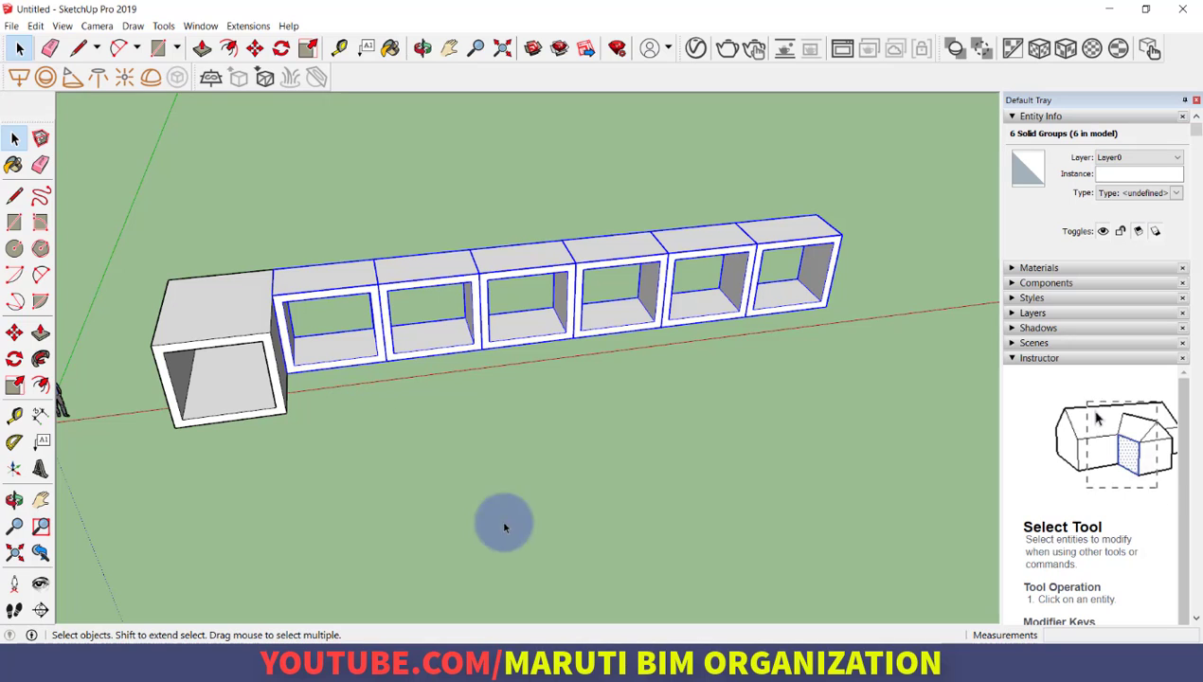
- Switch to the sketchup shortcuts document in Word and examine the shortcut listed for Scale
{"action": "left_click", "coordinate": [603, 665]}
{"action": "scroll", "coordinate": [132, 469], "scroll_direction": "down", "scroll_amount": 2}
{"action": "scroll", "coordinate": [133, 471], "scroll_direction": "down", "scroll_amount": 1}
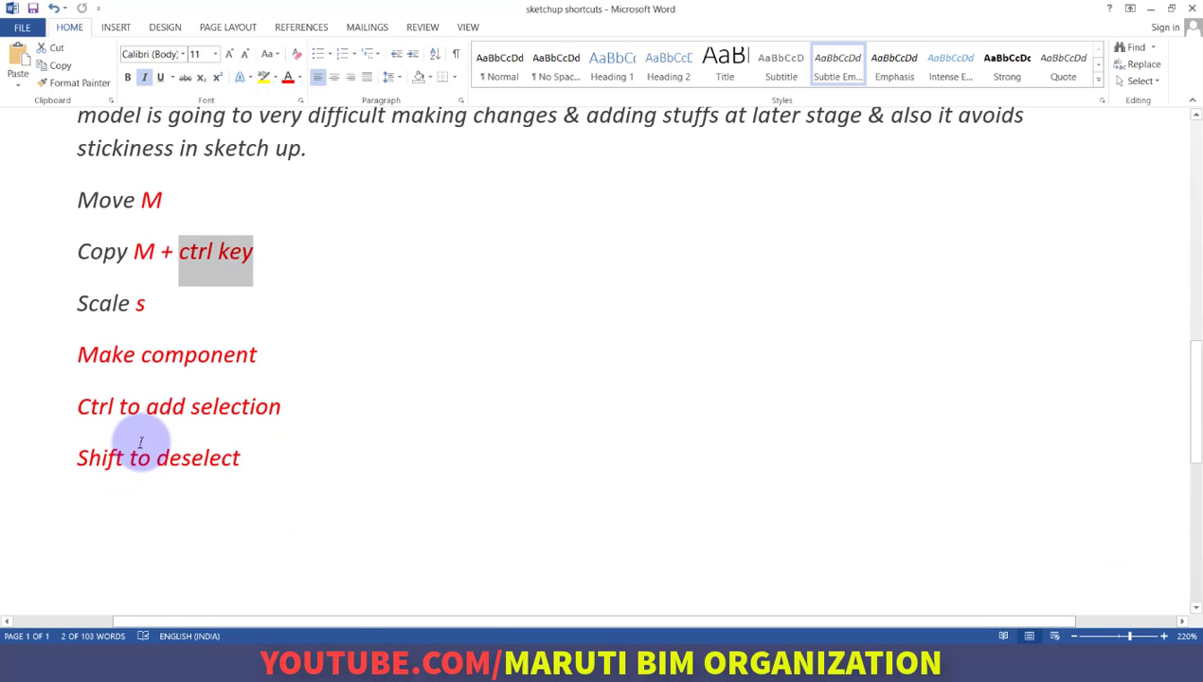
- Switch back to SketchUp, scale the six boxes along the green axis until flush with the first box's front, and clear the selection
{"action": "key", "text": "alt+Tab"}
{"action": "key", "text": "s"}
{"action": "scroll", "coordinate": [381, 332], "scroll_direction": "up", "scroll_amount": 1}
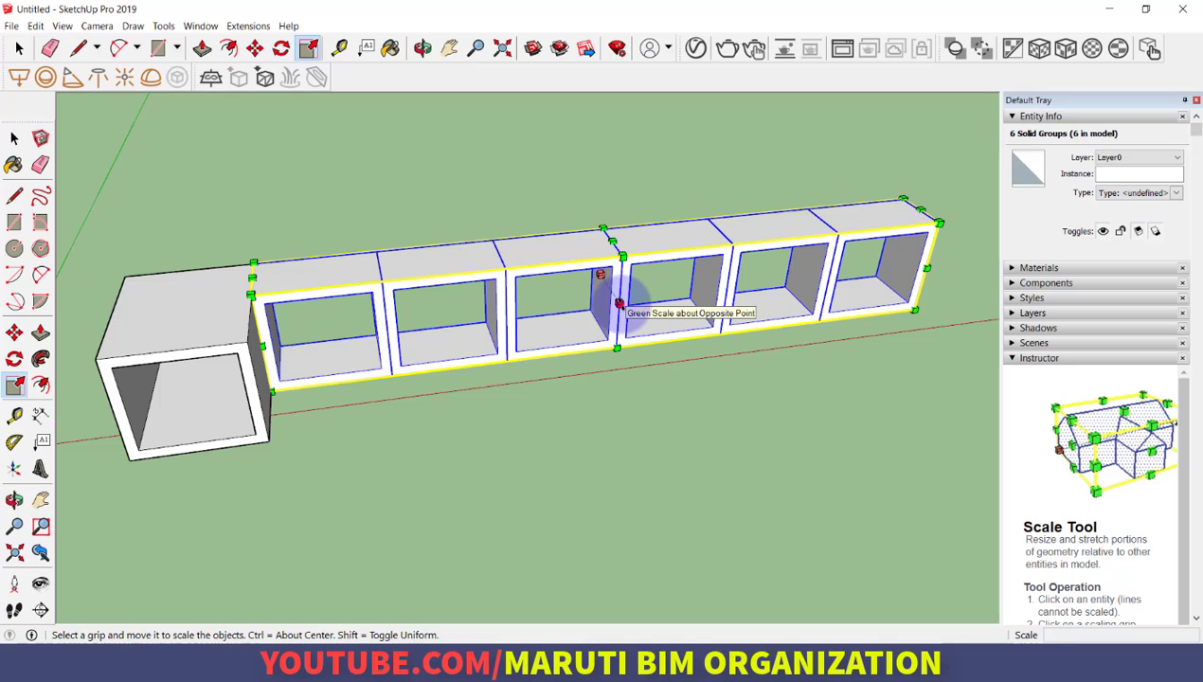
{"action": "left_click_drag", "start_coordinate": [618, 303], "coordinate": [229, 350]}
{"action": "left_click", "coordinate": [389, 443]}
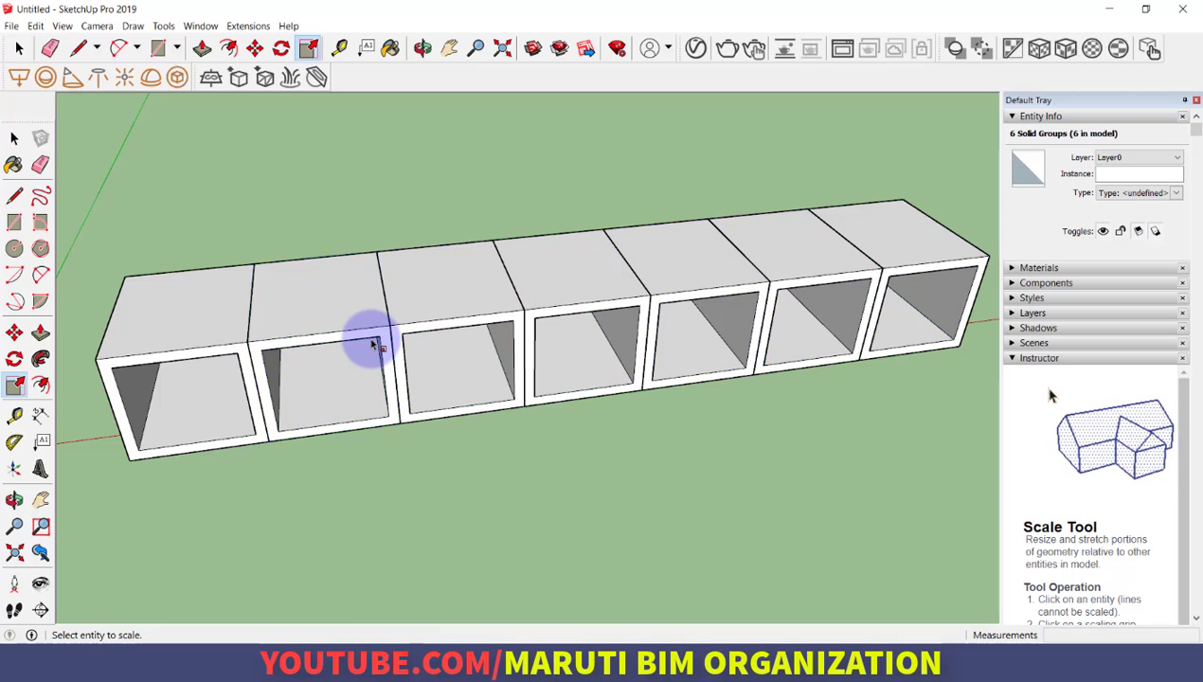
{"action": "scroll", "coordinate": [369, 344], "scroll_direction": "down", "scroll_amount": 3}
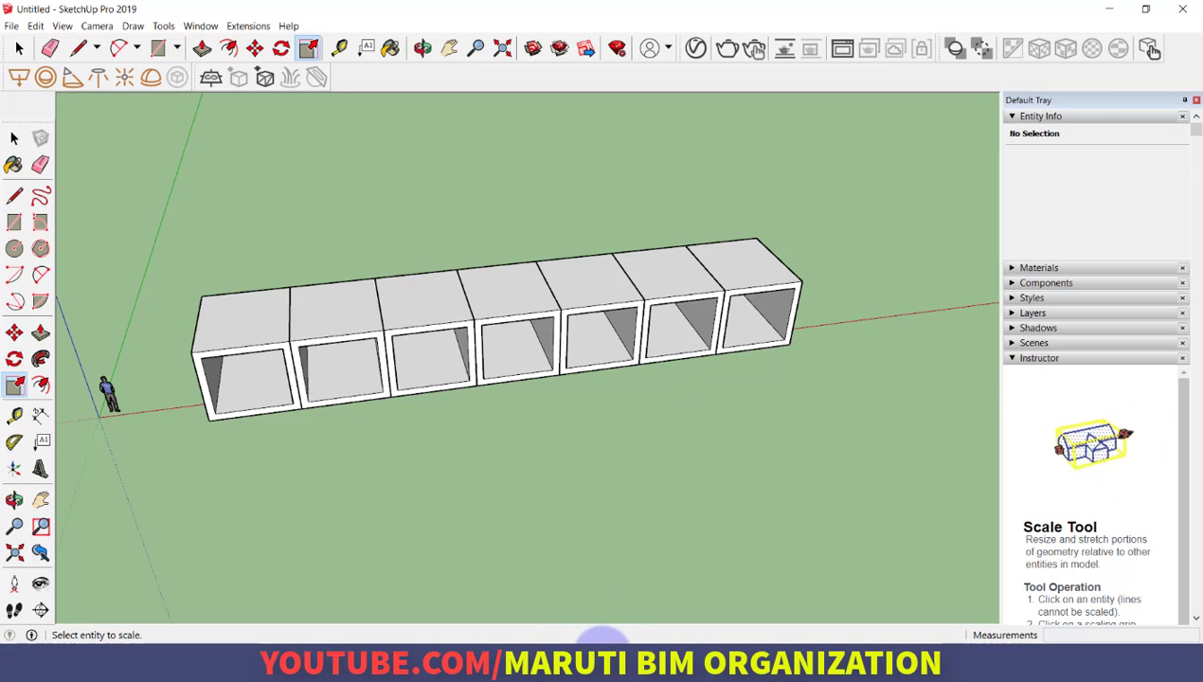
- Examine the component and selection entries in the Word shortcuts document, and return to the SketchUp model
{"action": "left_click", "coordinate": [603, 654]}
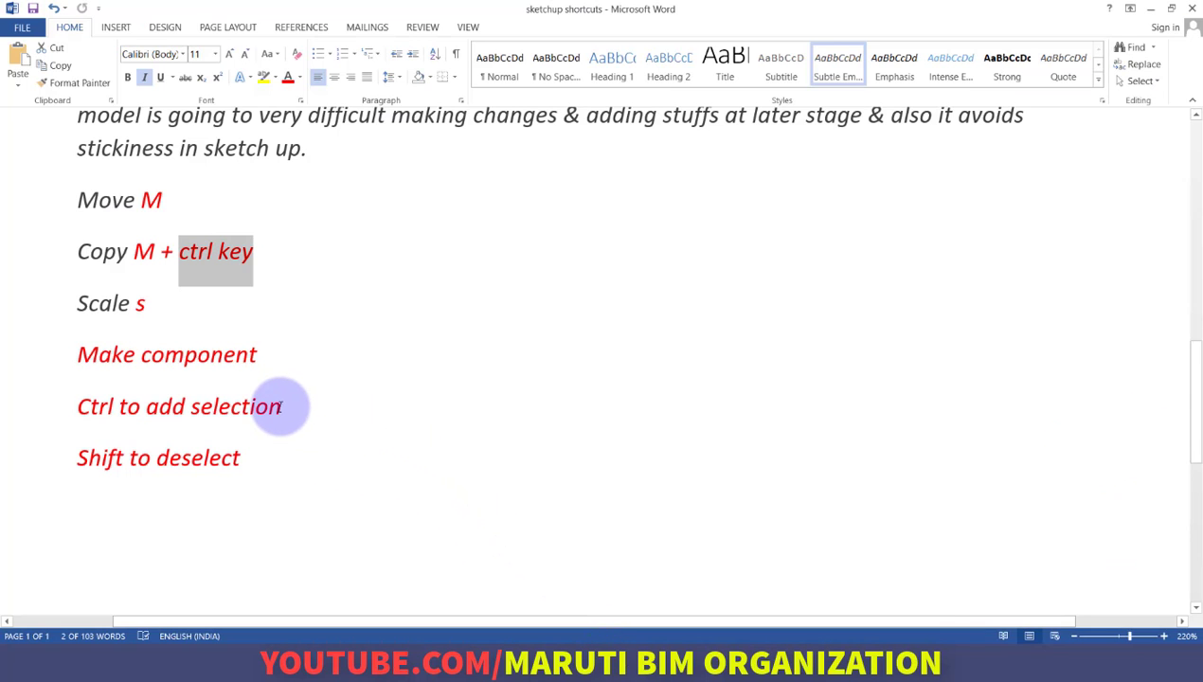
{"action": "left_click", "coordinate": [603, 655]}
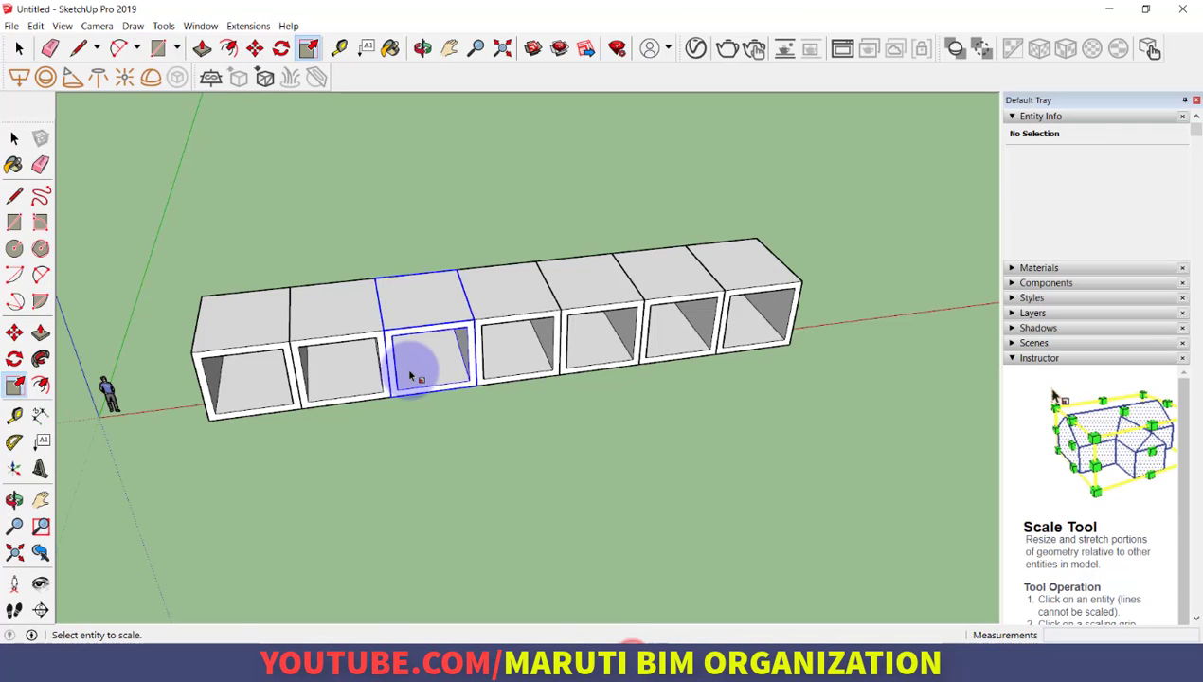
{"action": "scroll", "coordinate": [414, 376], "scroll_direction": "down", "scroll_amount": 2}
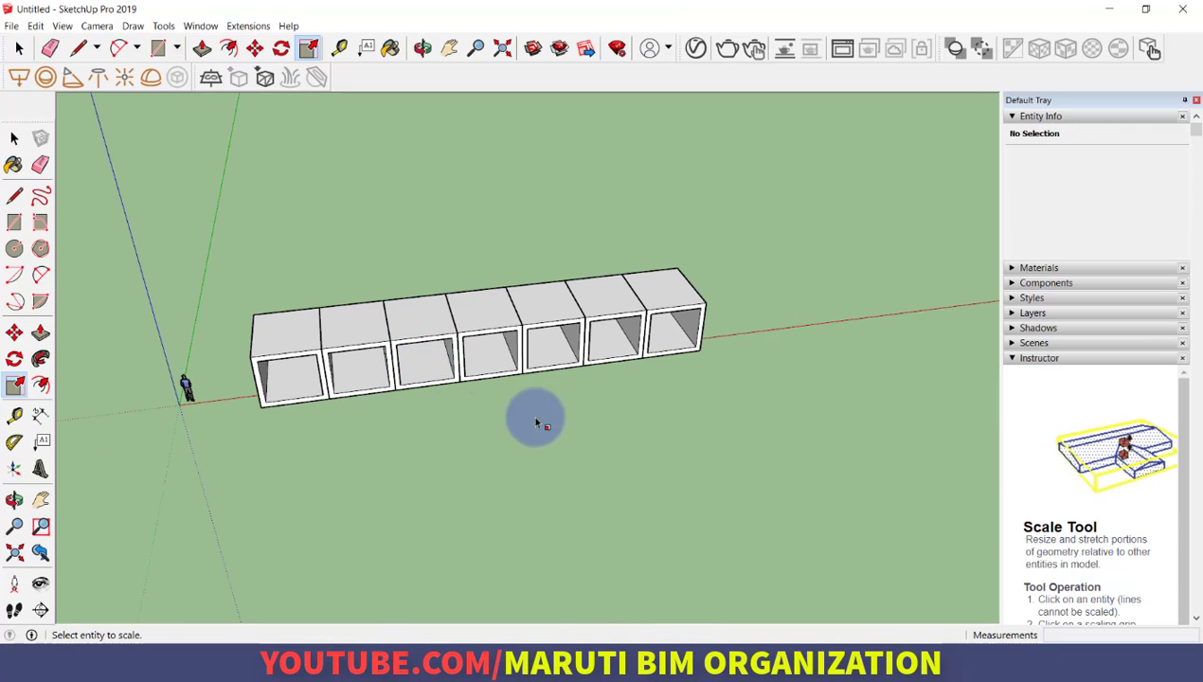
- Copy the first box of the row along the green axis, about 39' 6" out in front of the row
{"action": "left_click", "coordinate": [274, 347]}
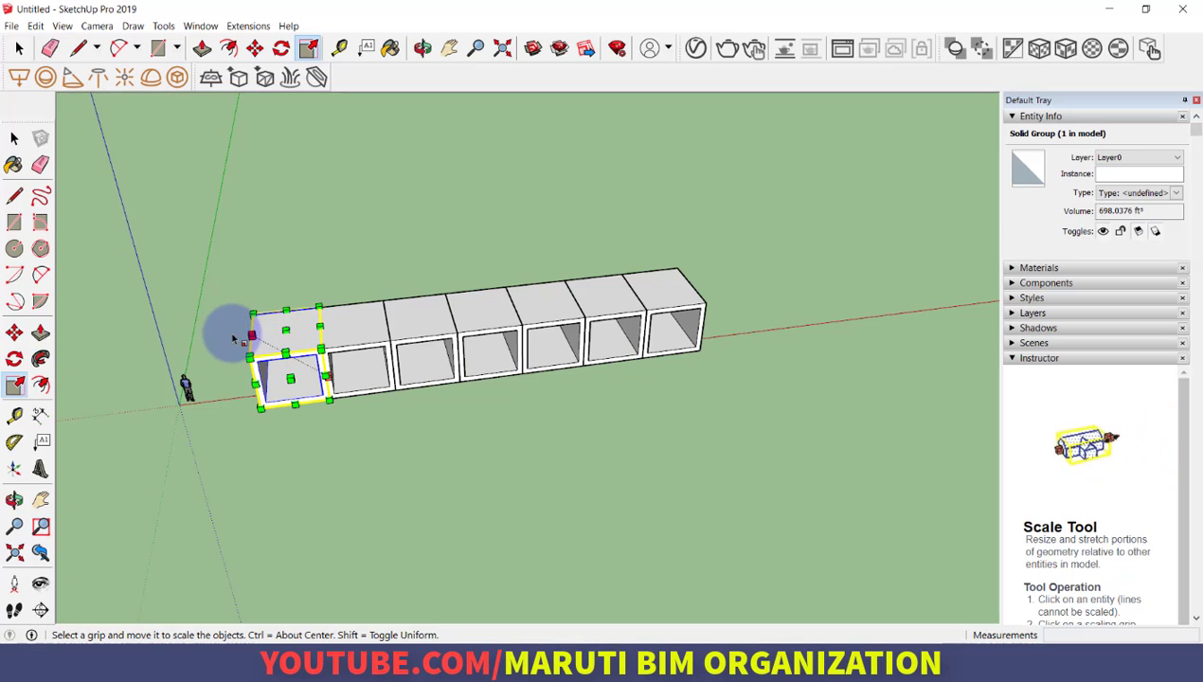
{"action": "key", "text": "space"}
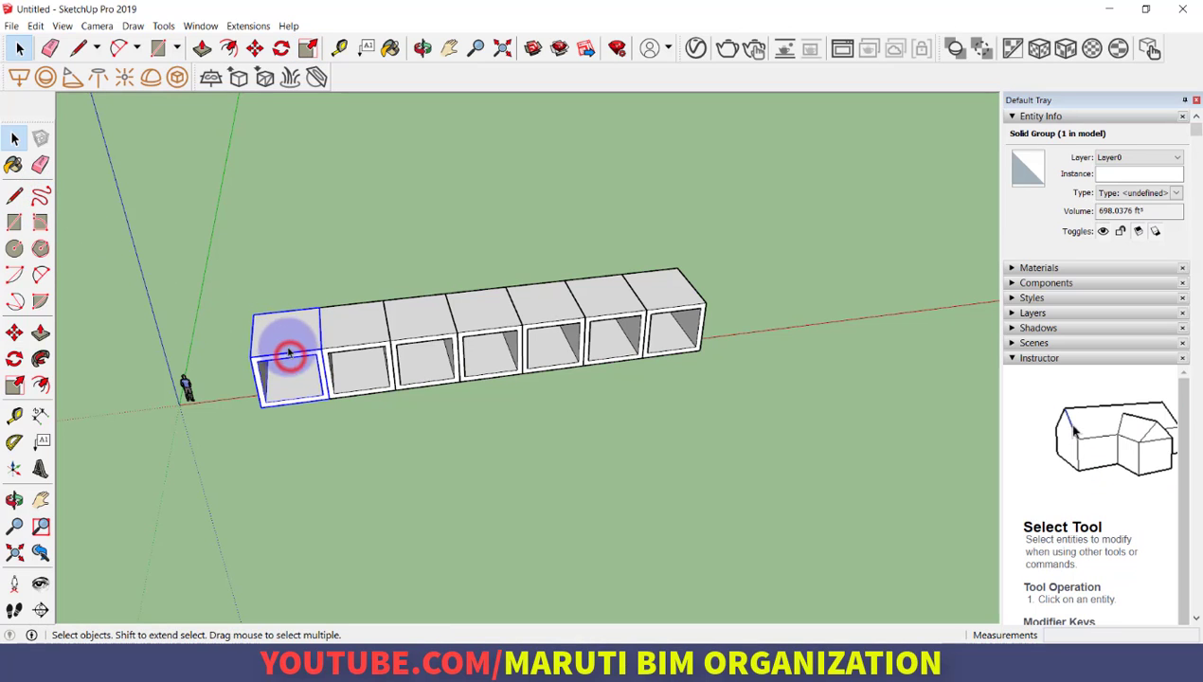
{"action": "right_click", "coordinate": [258, 350]}
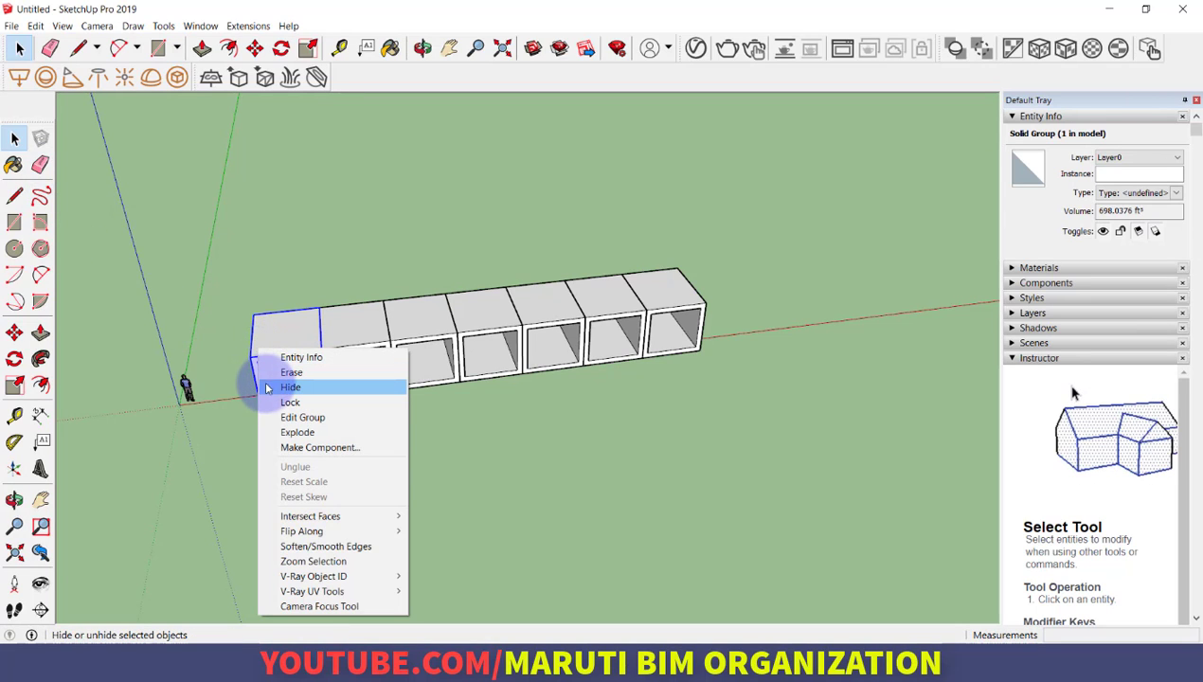
{"action": "left_click", "coordinate": [256, 390]}
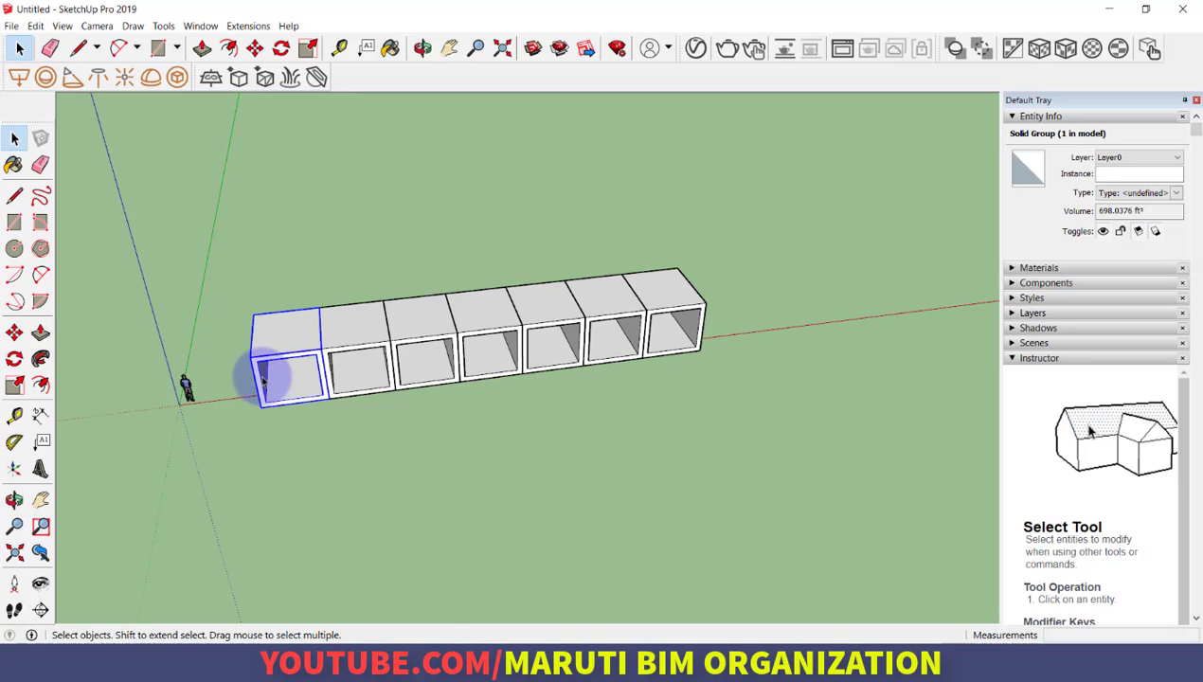
{"action": "key", "text": "m"}
{"action": "left_click", "coordinate": [266, 406]}
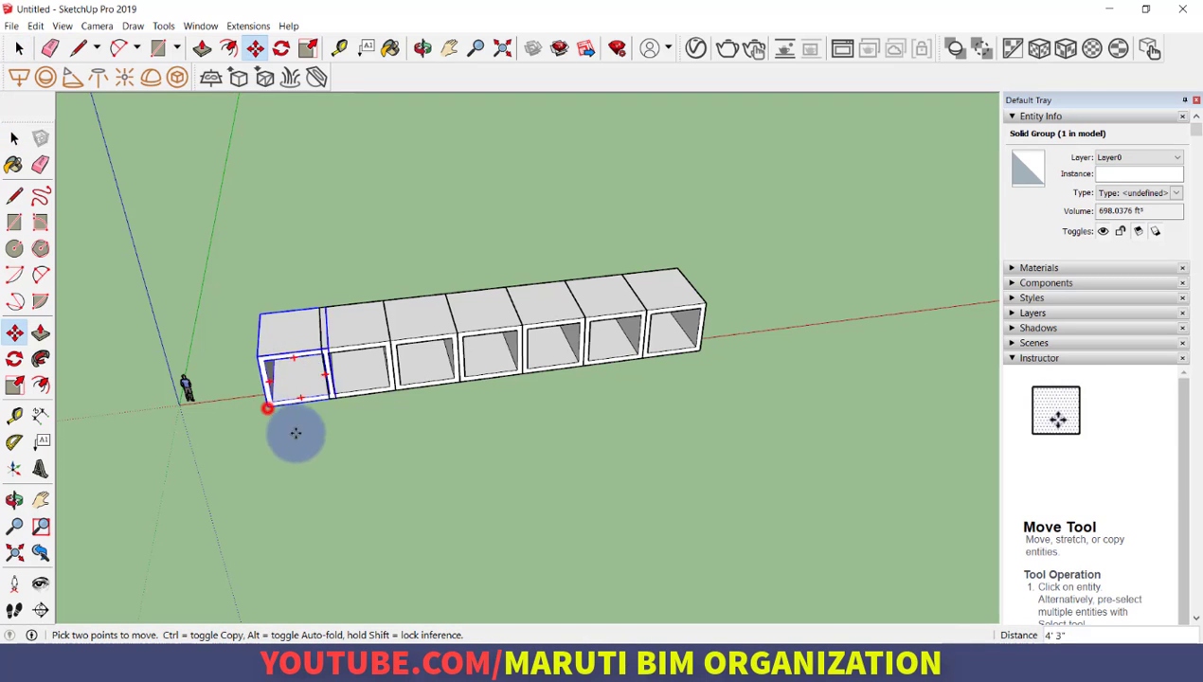
{"action": "key", "text": "ctrl"}
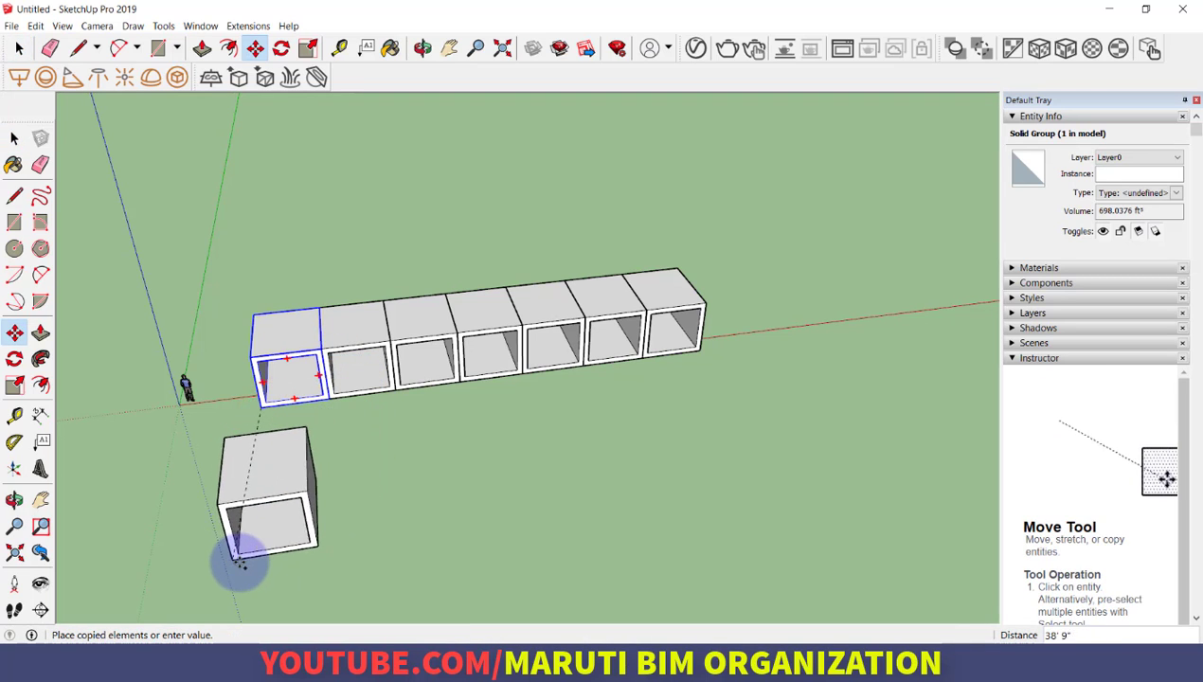
{"action": "left_click", "coordinate": [253, 565]}
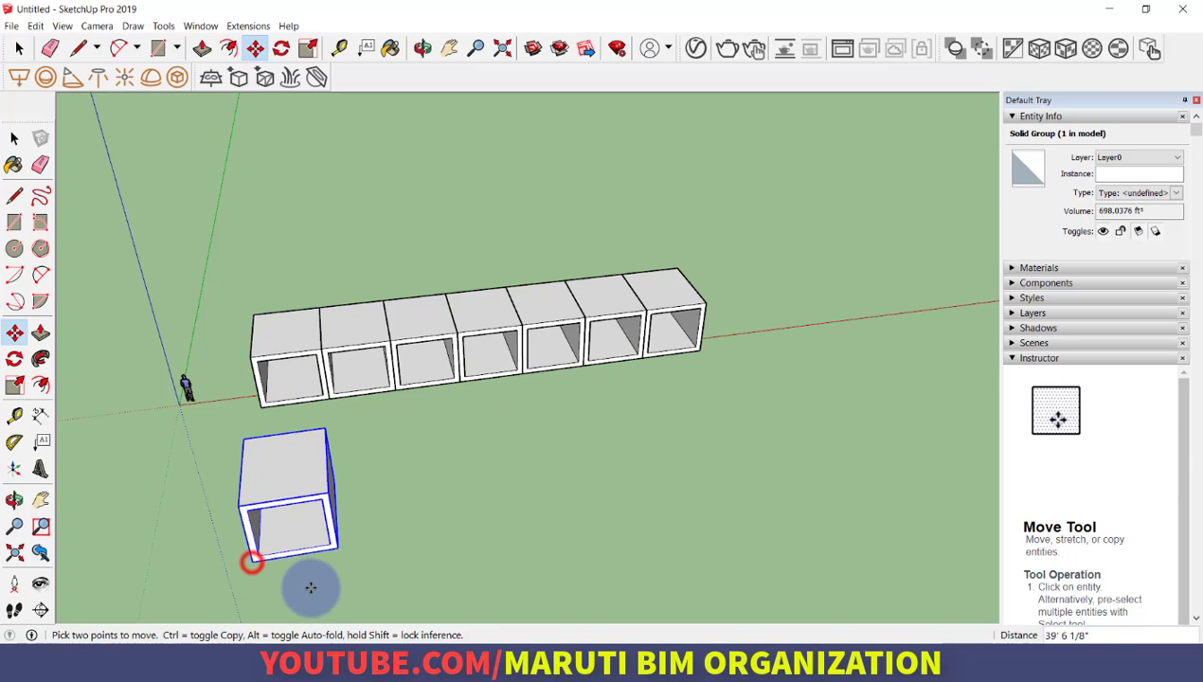
- Explode the copied box in front of the row and check that its faces can be selected individually
{"action": "middle_click_drag", "start_coordinate": [382, 527], "coordinate": [559, 524]}
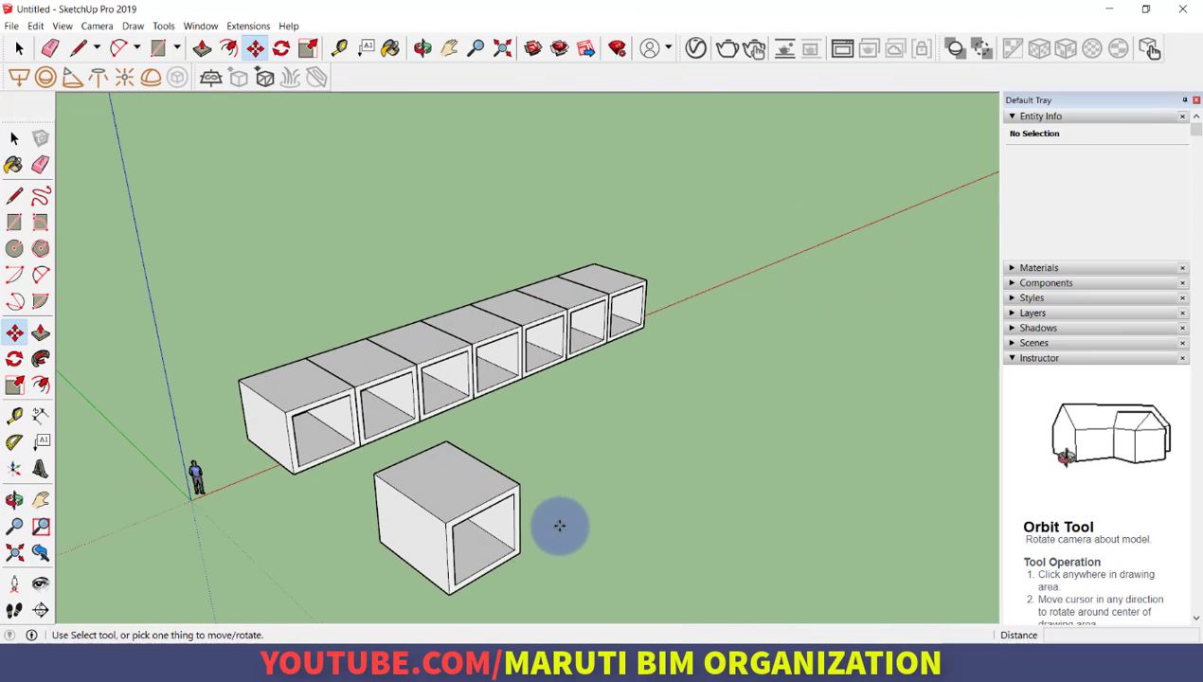
{"action": "right_click", "coordinate": [467, 505]}
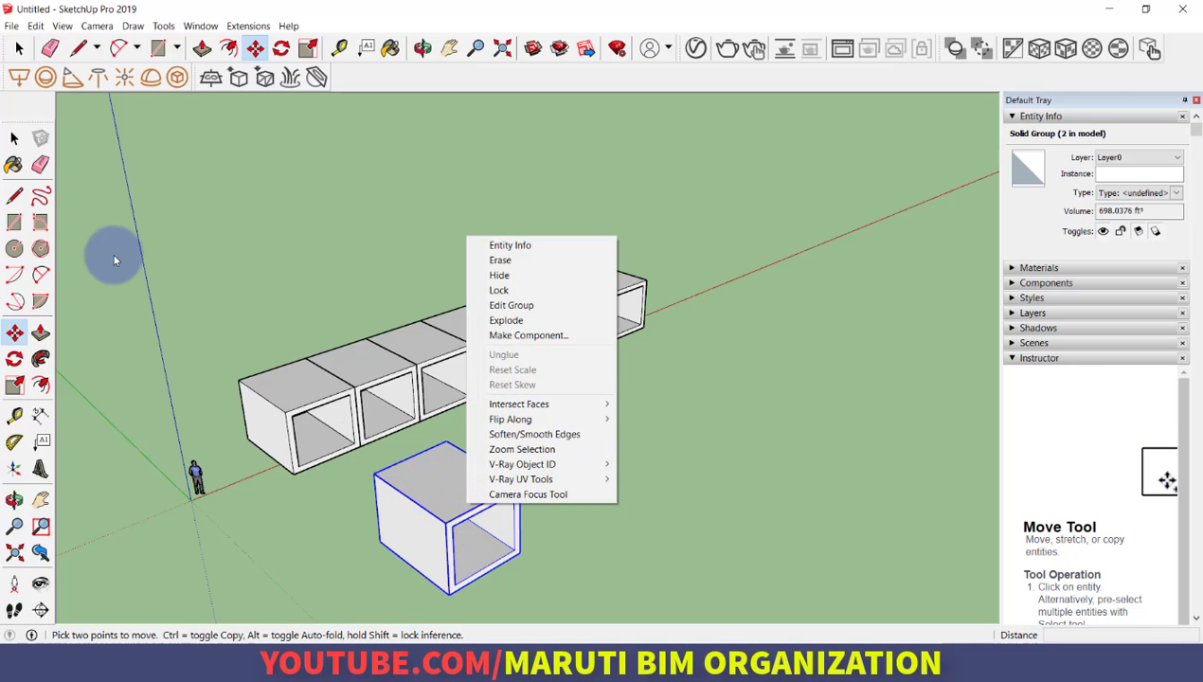
{"action": "left_click", "coordinate": [16, 138]}
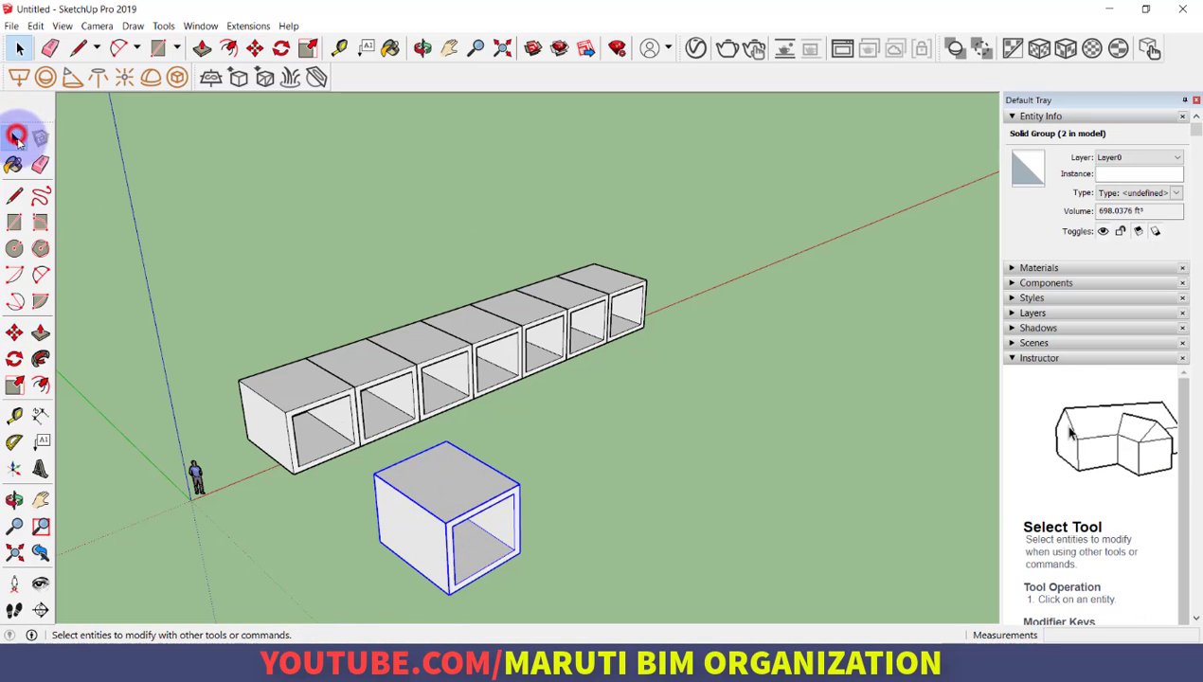
{"action": "right_click", "coordinate": [458, 499]}
{"action": "left_click", "coordinate": [520, 312]}
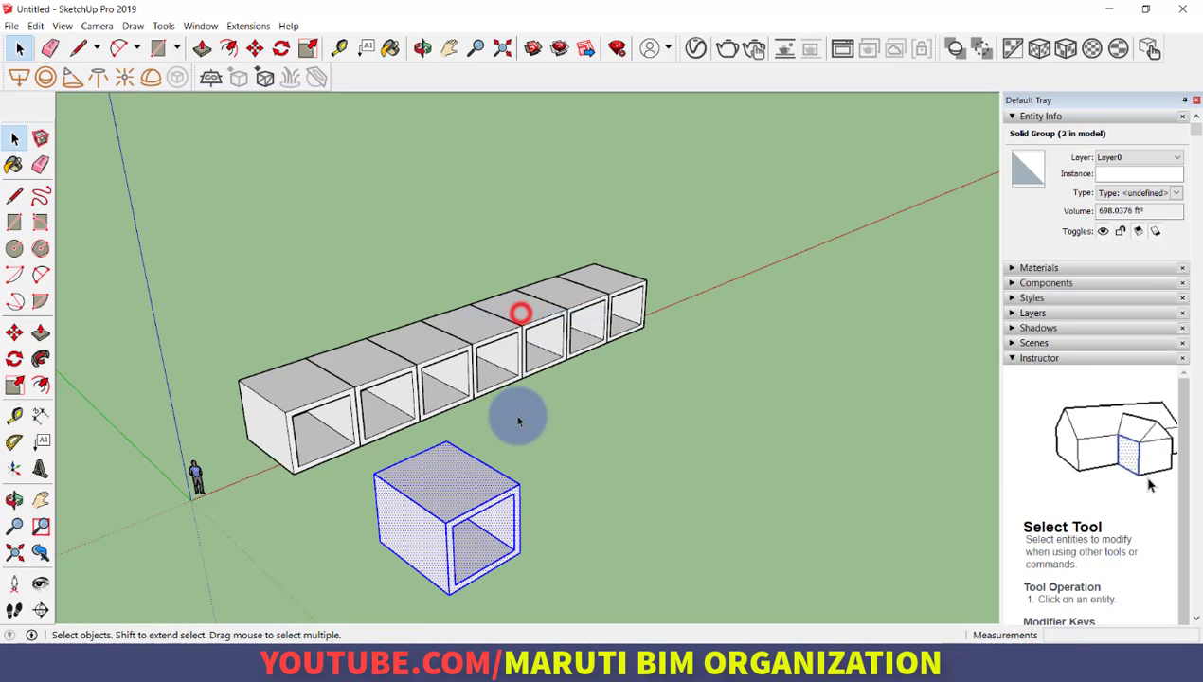
{"action": "left_click", "coordinate": [528, 472]}
{"action": "scroll", "coordinate": [464, 489], "scroll_direction": "up", "scroll_amount": 3}
{"action": "left_click", "coordinate": [451, 454]}
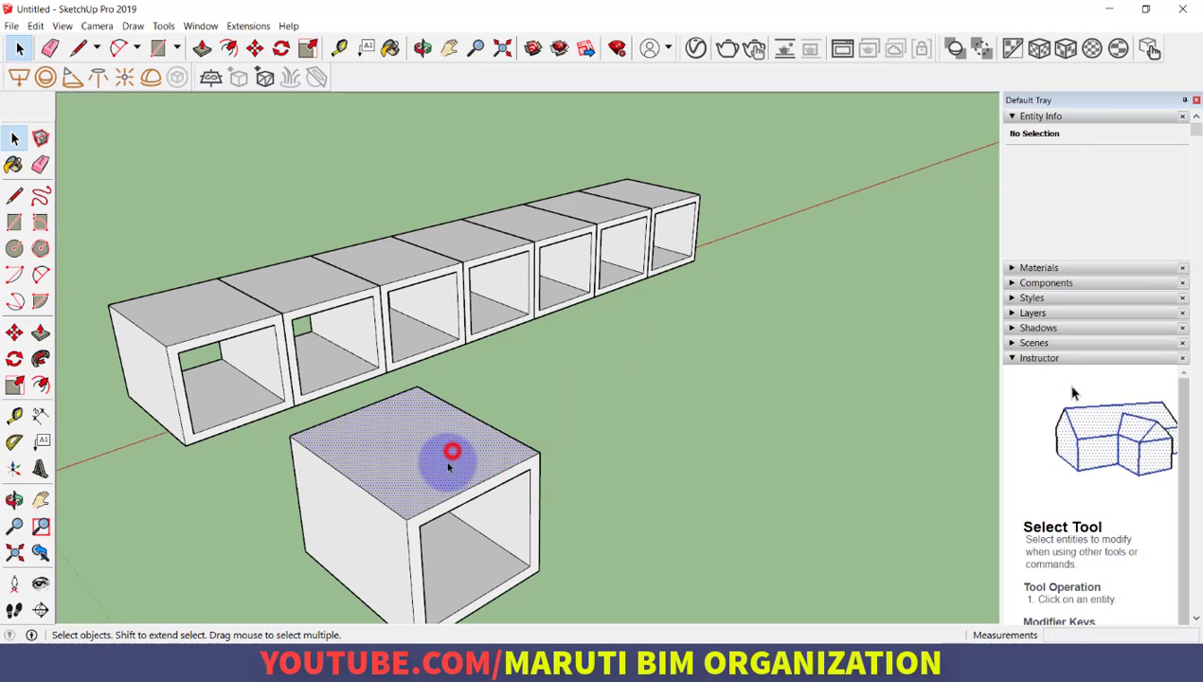
{"action": "left_click", "coordinate": [353, 526]}
{"action": "left_click", "coordinate": [428, 519]}
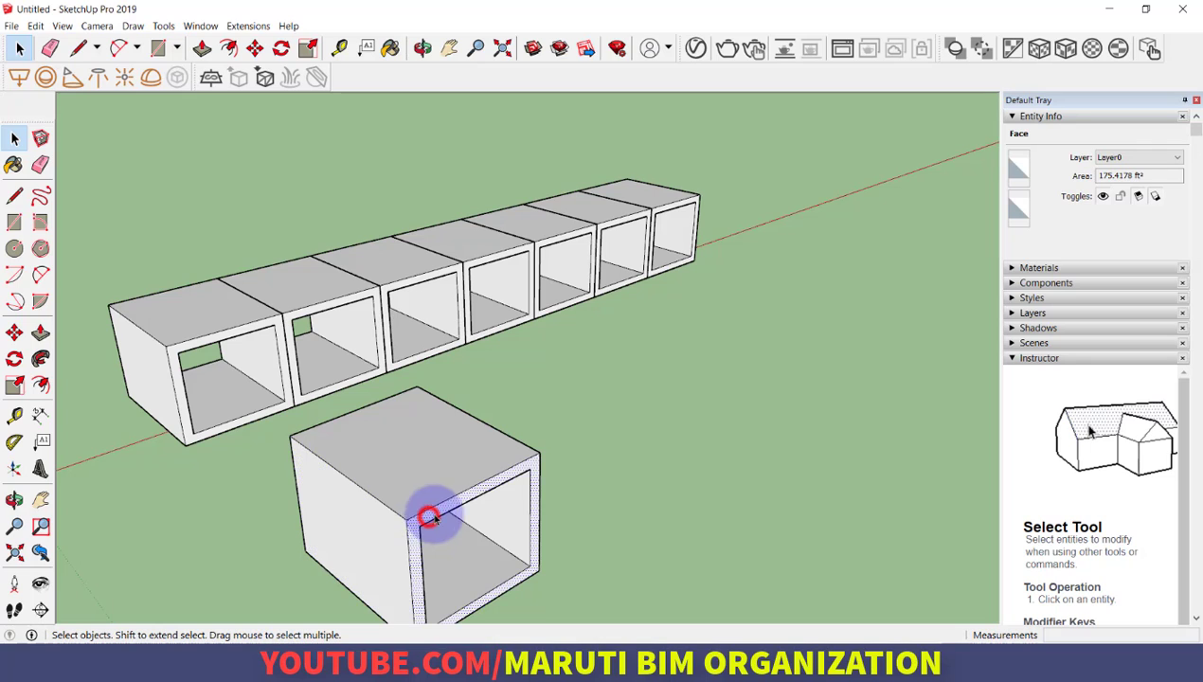
- Select all loose geometry of the exploded box without including the row, and make it a component with the definition name 1
{"action": "middle_click_drag", "start_coordinate": [496, 398], "coordinate": [588, 425]}
{"action": "left_click", "coordinate": [556, 488]}
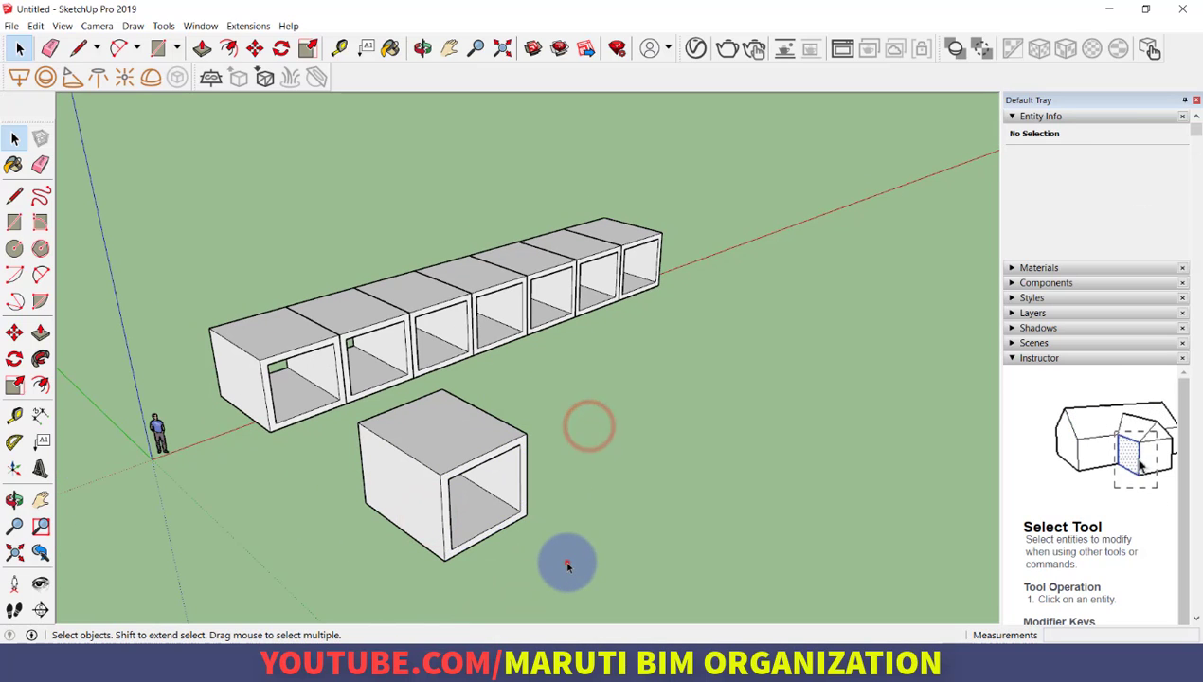
{"action": "left_click_drag", "start_coordinate": [567, 561], "coordinate": [371, 403]}
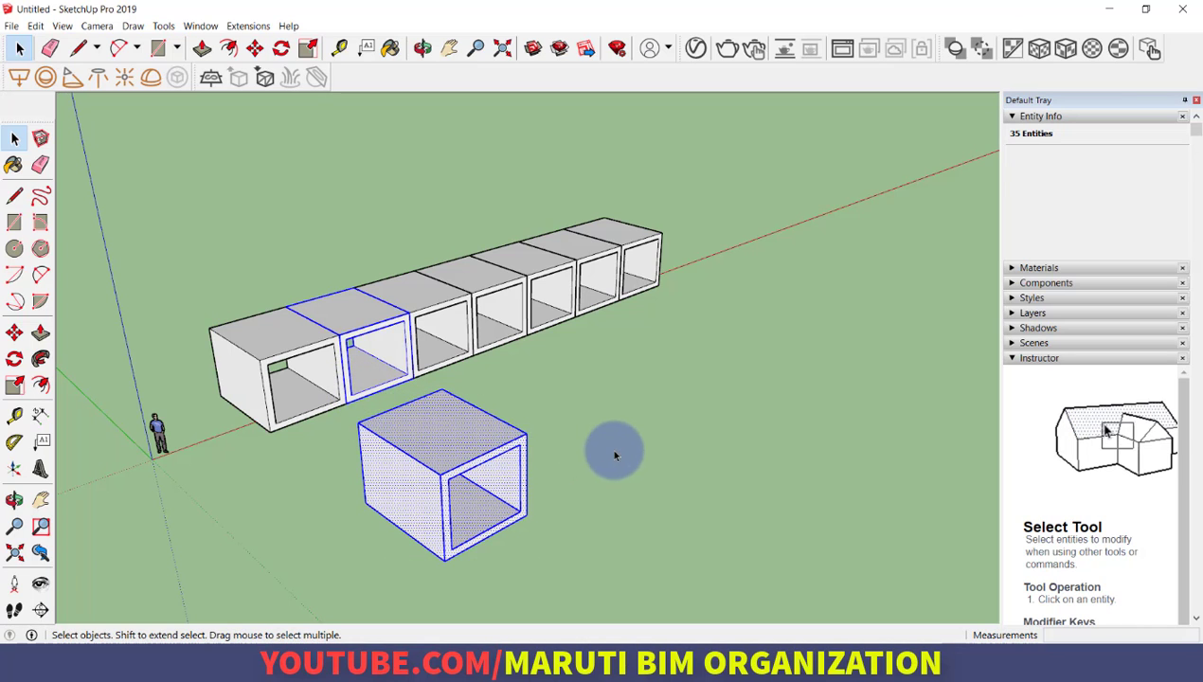
{"action": "middle_click_drag", "start_coordinate": [614, 451], "coordinate": [819, 374]}
{"action": "left_click_drag", "start_coordinate": [714, 423], "coordinate": [544, 536]}
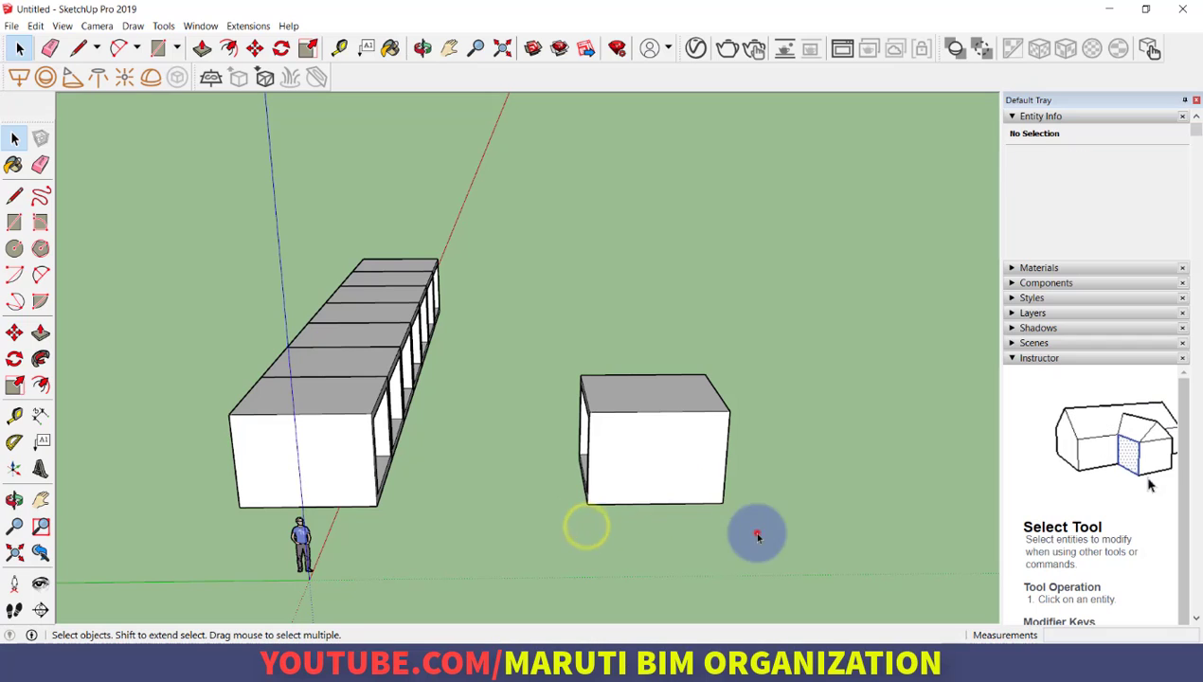
{"action": "left_click_drag", "start_coordinate": [757, 531], "coordinate": [544, 312]}
{"action": "right_click", "coordinate": [624, 412]}
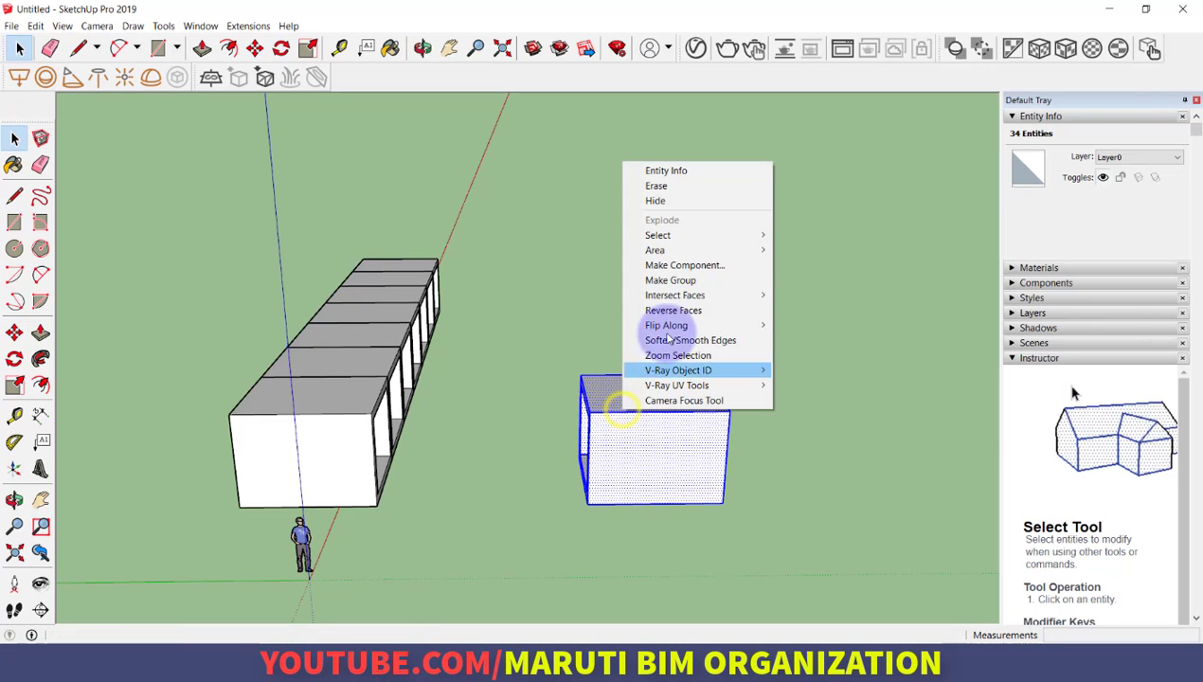
{"action": "left_click", "coordinate": [682, 266]}
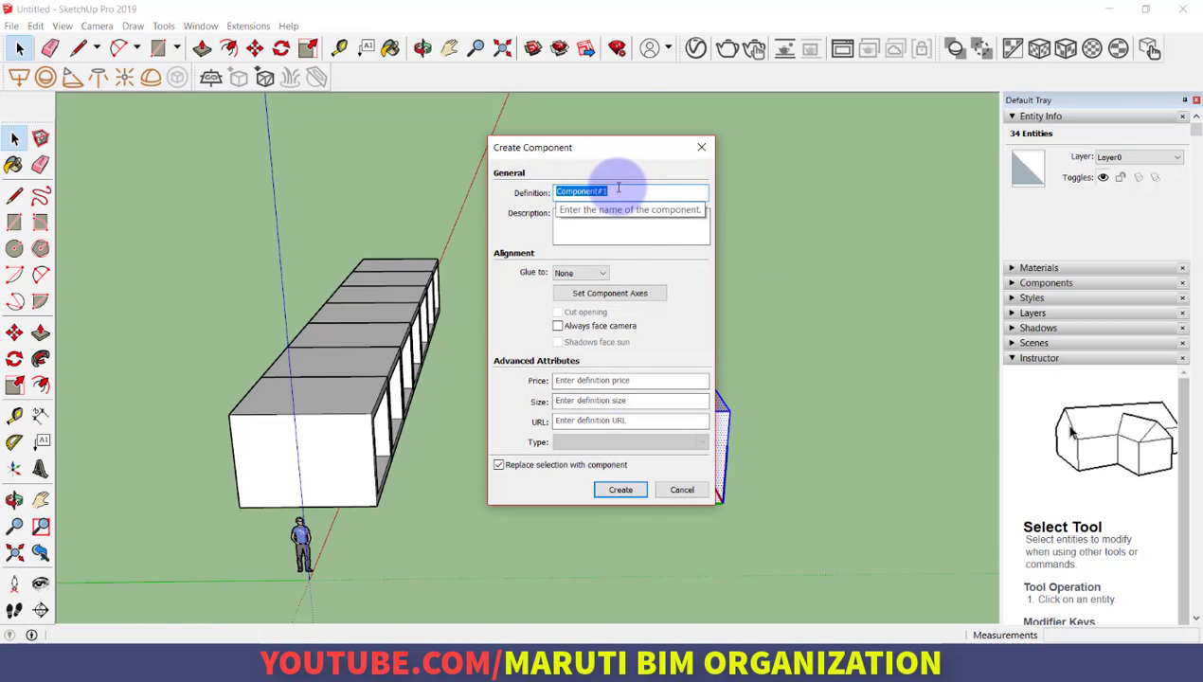
{"action": "left_click", "coordinate": [625, 488]}
- Copy the component from its lower front corner along the red axis and multiply it into eight evenly spaced copies
{"action": "middle_click_drag", "start_coordinate": [757, 484], "coordinate": [457, 557]}
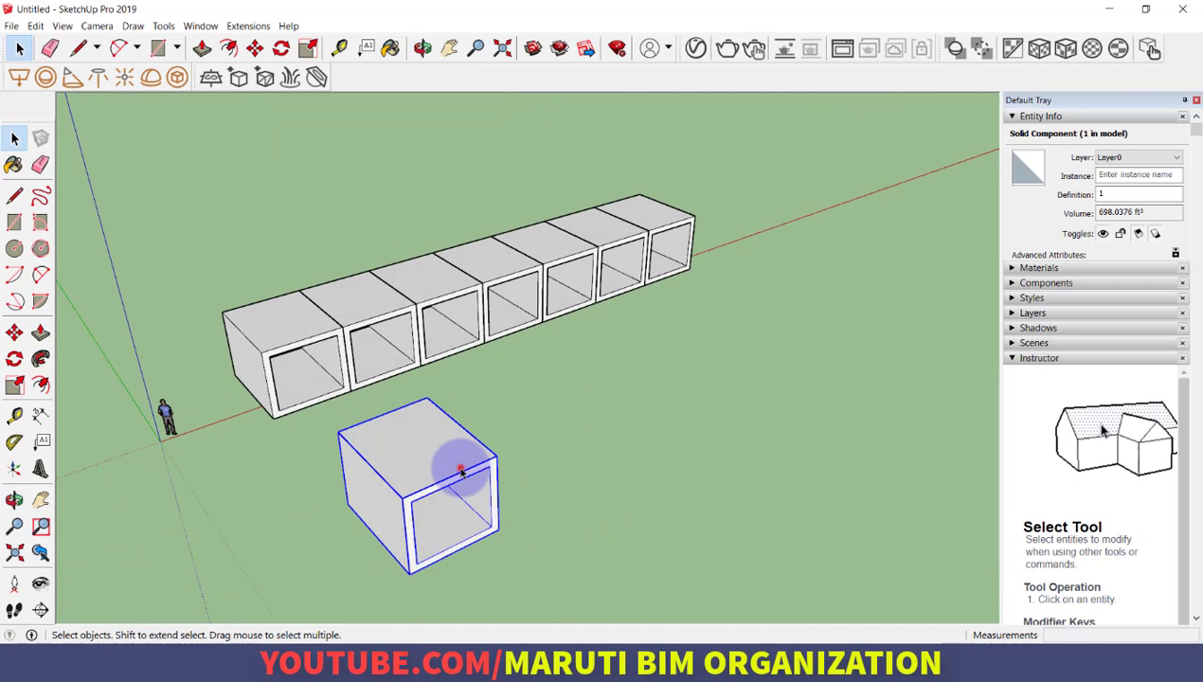
{"action": "key", "text": "m"}
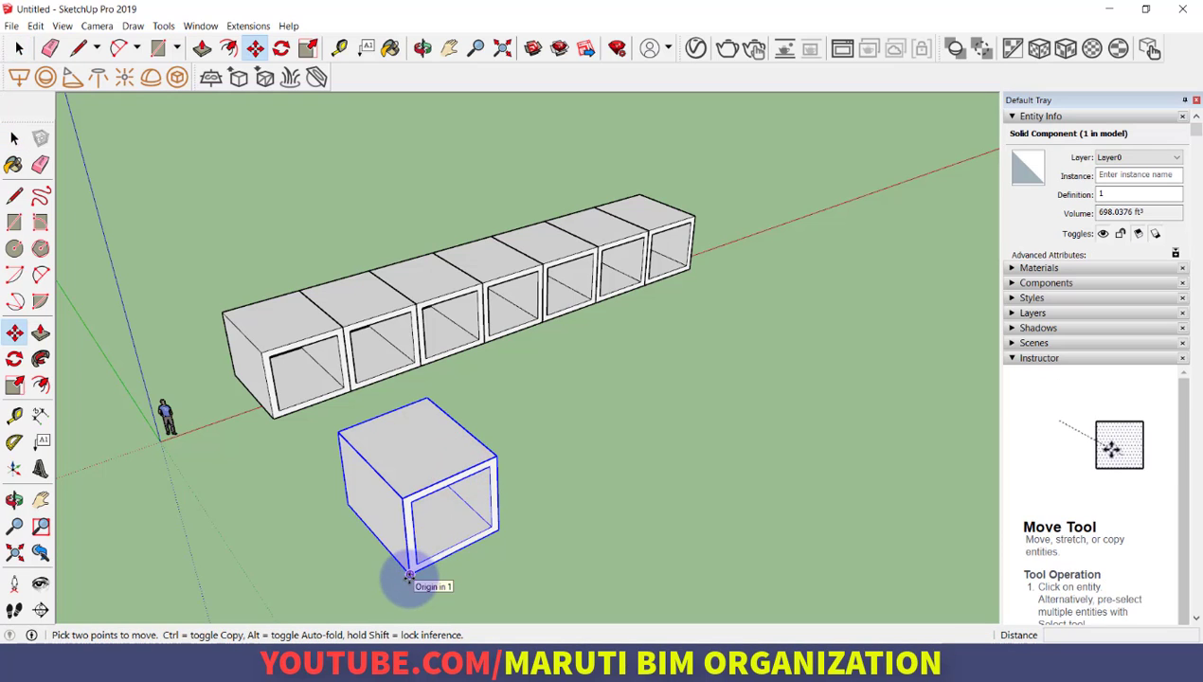
{"action": "left_click", "coordinate": [409, 575]}
{"action": "key", "text": "ctrl"}
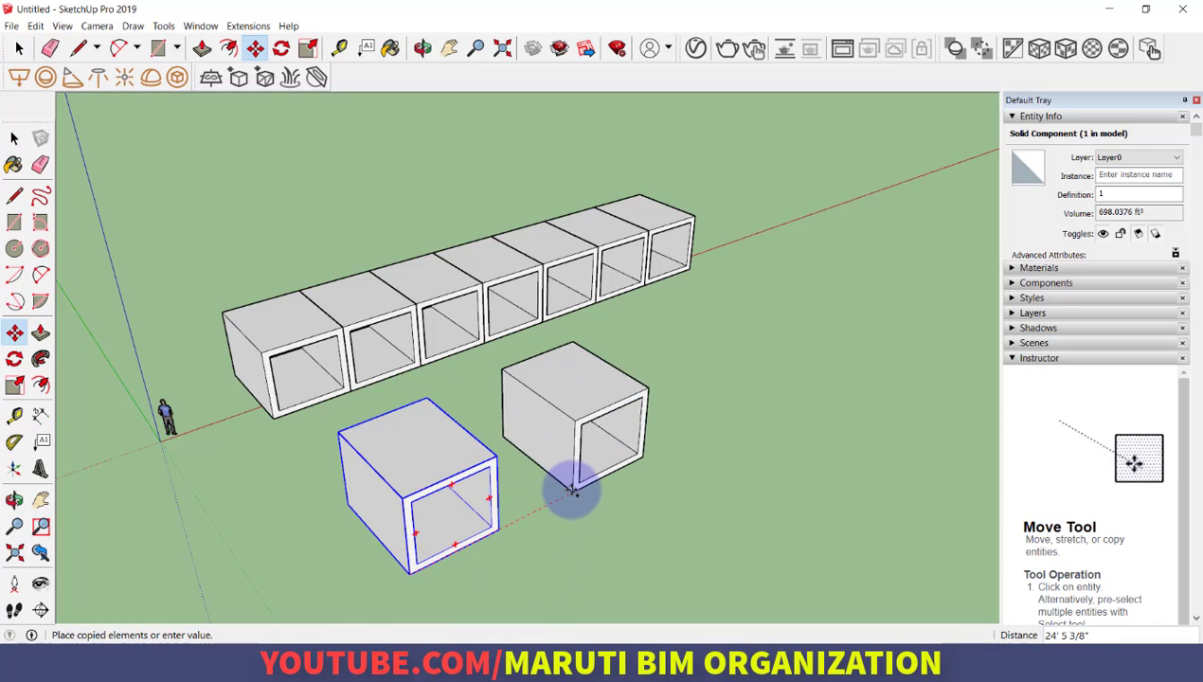
{"action": "left_click", "coordinate": [559, 491]}
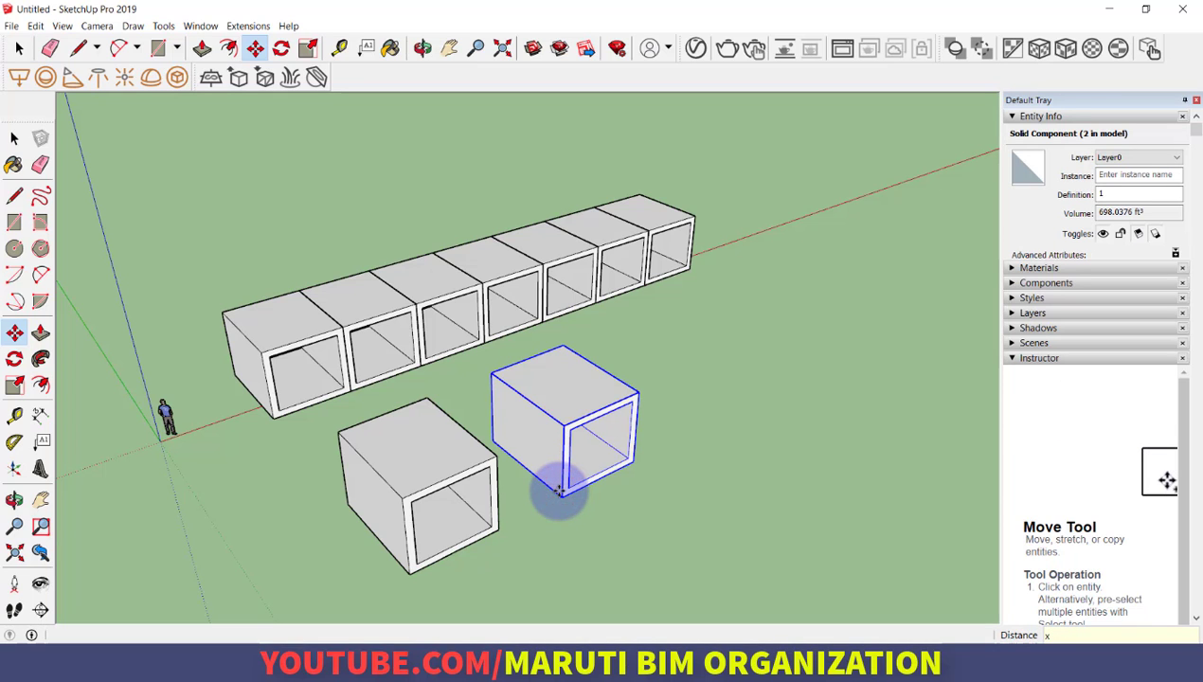
{"action": "key", "text": "Return"}
- Examine the new row of component copies alongside the row of grouped boxes
{"action": "scroll", "coordinate": [444, 505], "scroll_direction": "down", "scroll_amount": 5}
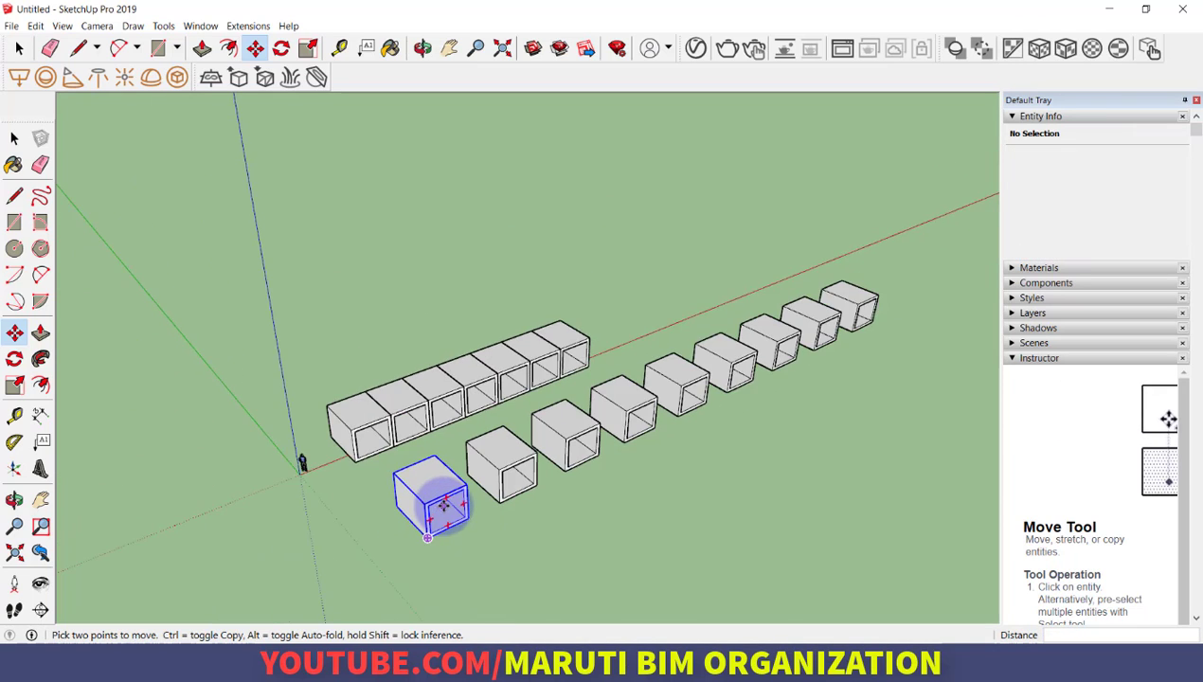
{"action": "scroll", "coordinate": [444, 505], "scroll_direction": "down", "scroll_amount": 1}
{"action": "scroll", "coordinate": [672, 479], "scroll_direction": "up", "scroll_amount": 2}
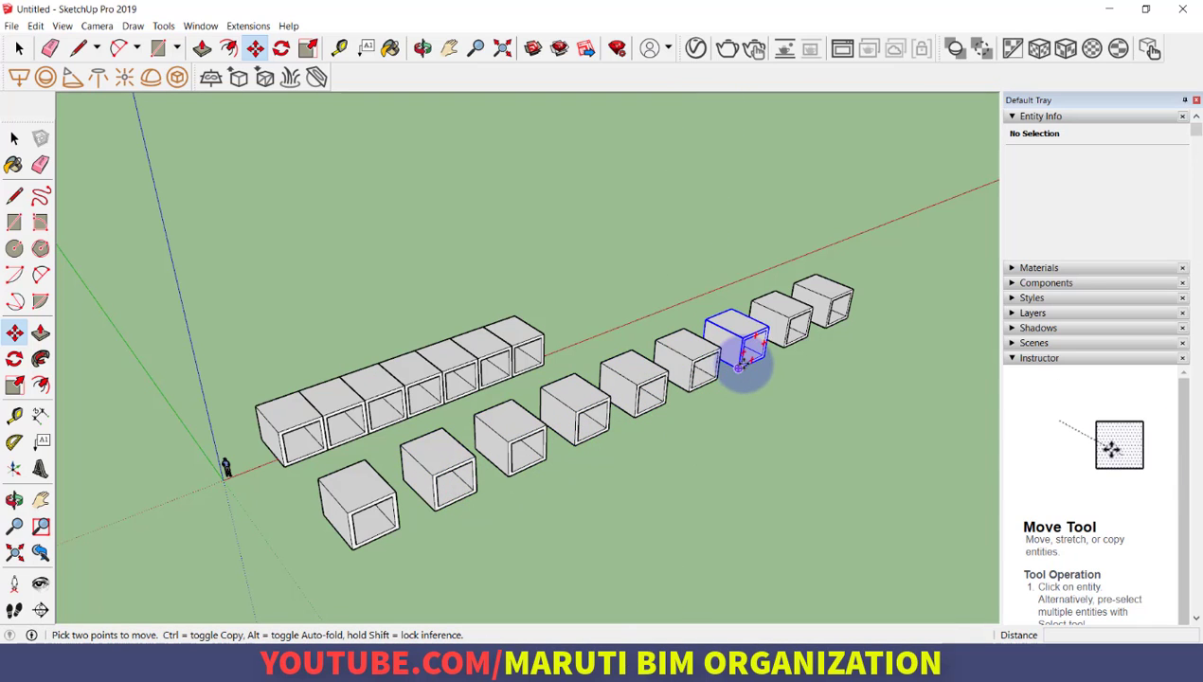
{"action": "key", "text": "space"}
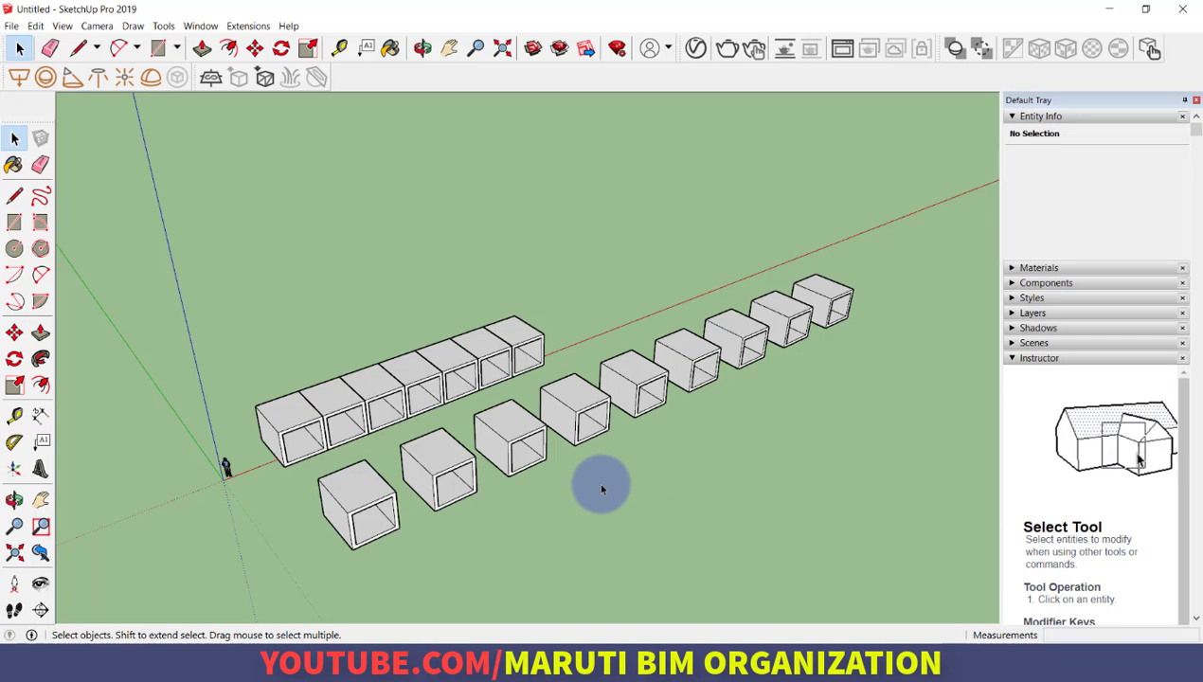
{"action": "scroll", "coordinate": [485, 493], "scroll_direction": "up", "scroll_amount": 2}
{"action": "scroll", "coordinate": [344, 395], "scroll_direction": "down", "scroll_amount": 4}
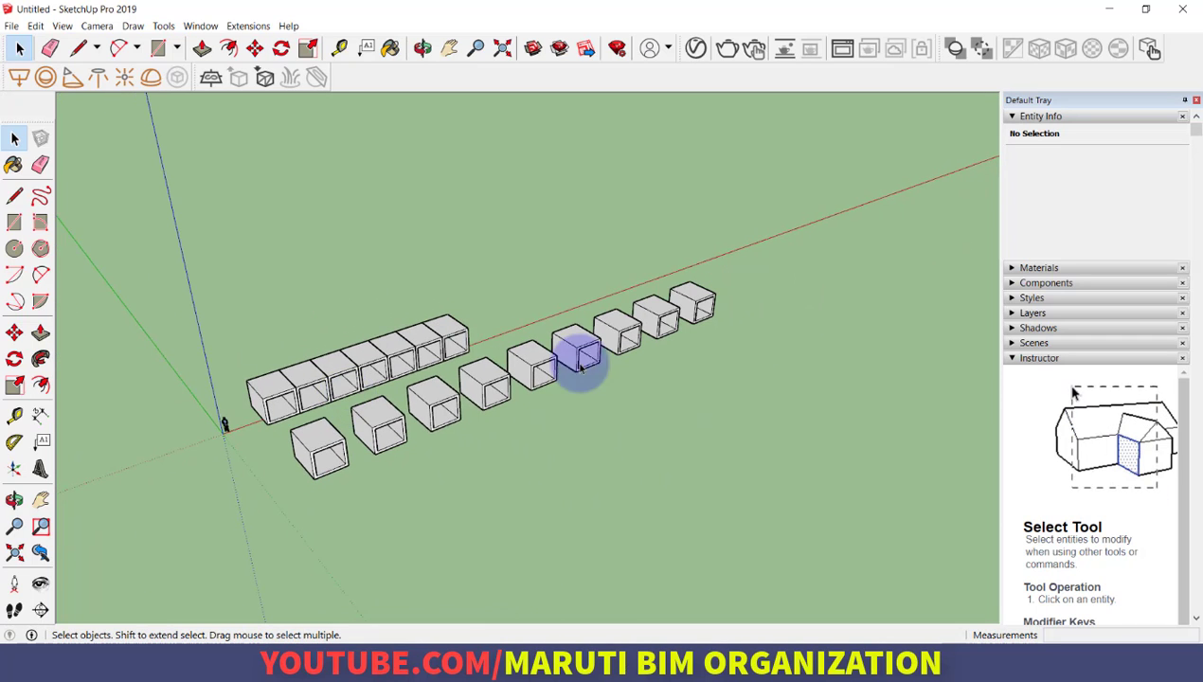
{"action": "scroll", "coordinate": [405, 434], "scroll_direction": "up", "scroll_amount": 3}
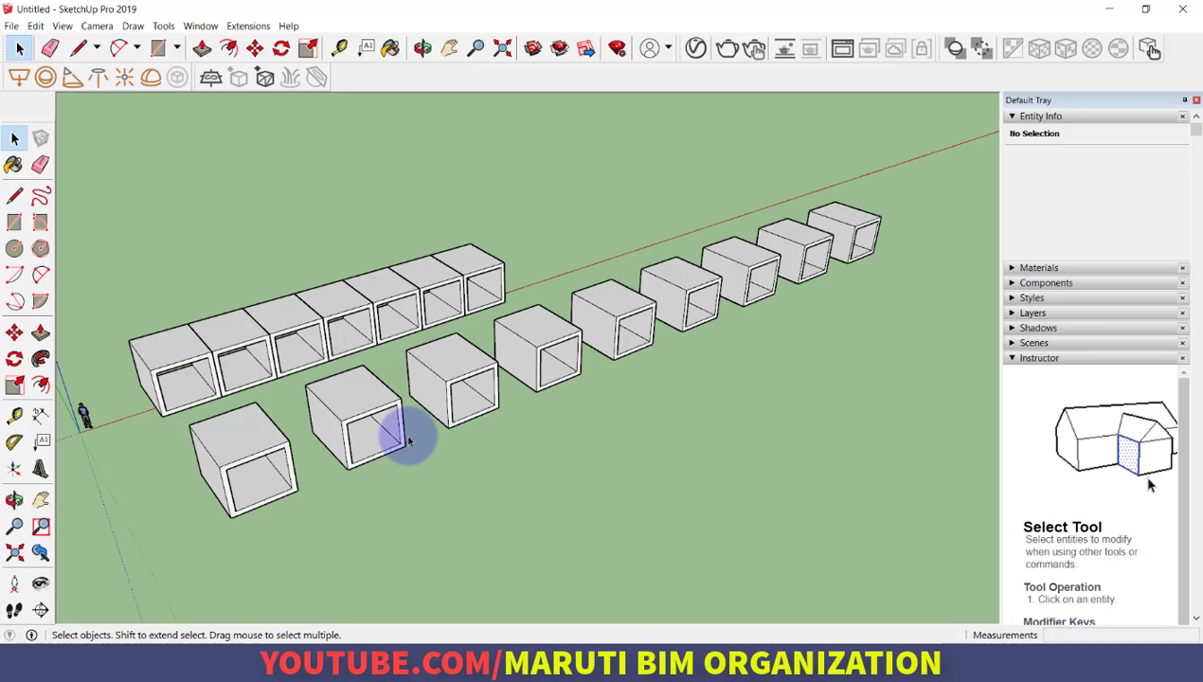
{"action": "scroll", "coordinate": [223, 498], "scroll_direction": "up", "scroll_amount": 4}
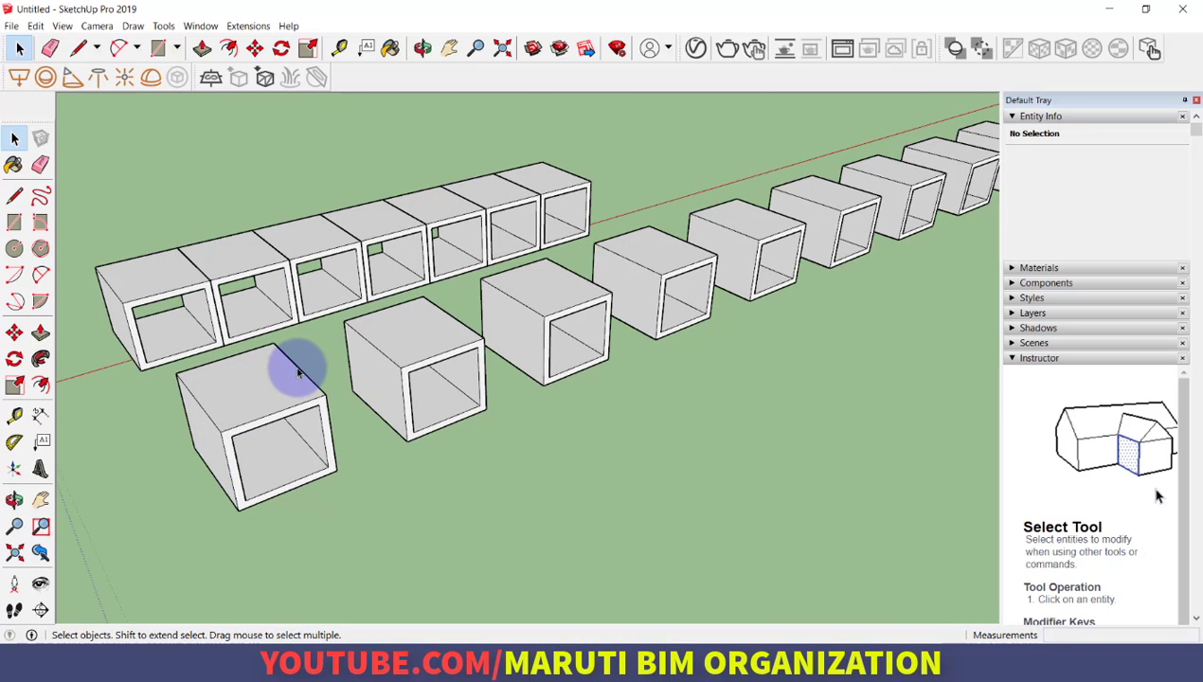
- Open the first box's group in the joined row and push its front frame face inward by about 5'
{"action": "double_click", "coordinate": [150, 283]}
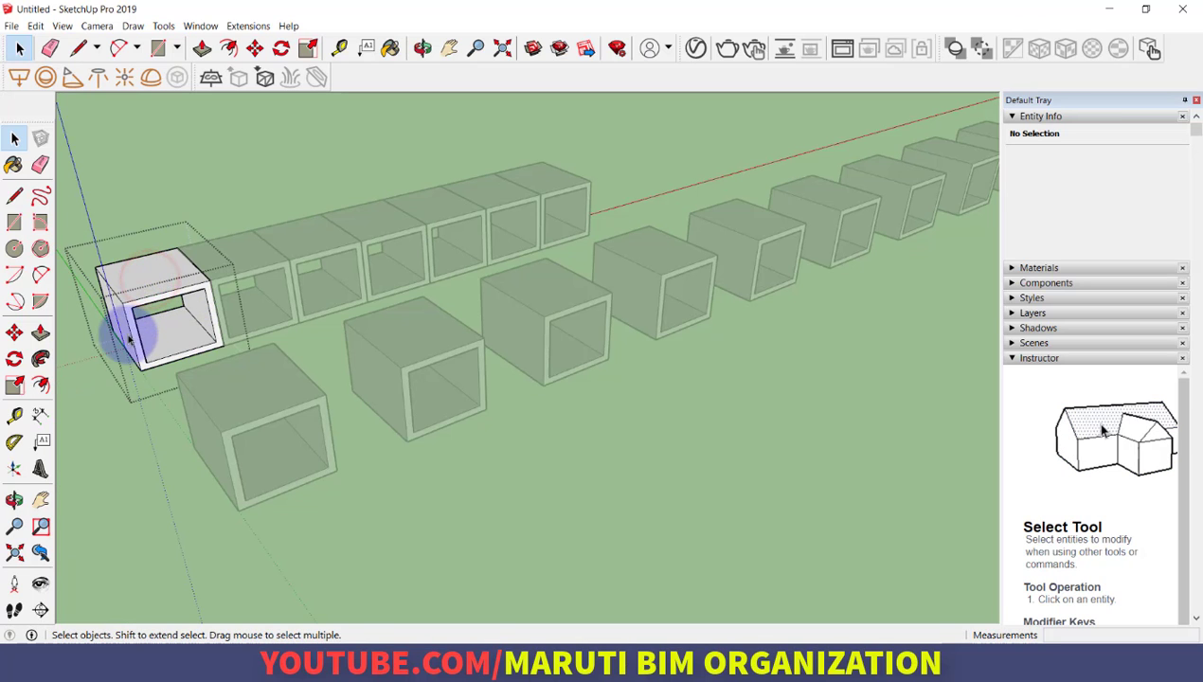
{"action": "scroll", "coordinate": [128, 339], "scroll_direction": "up", "scroll_amount": 5}
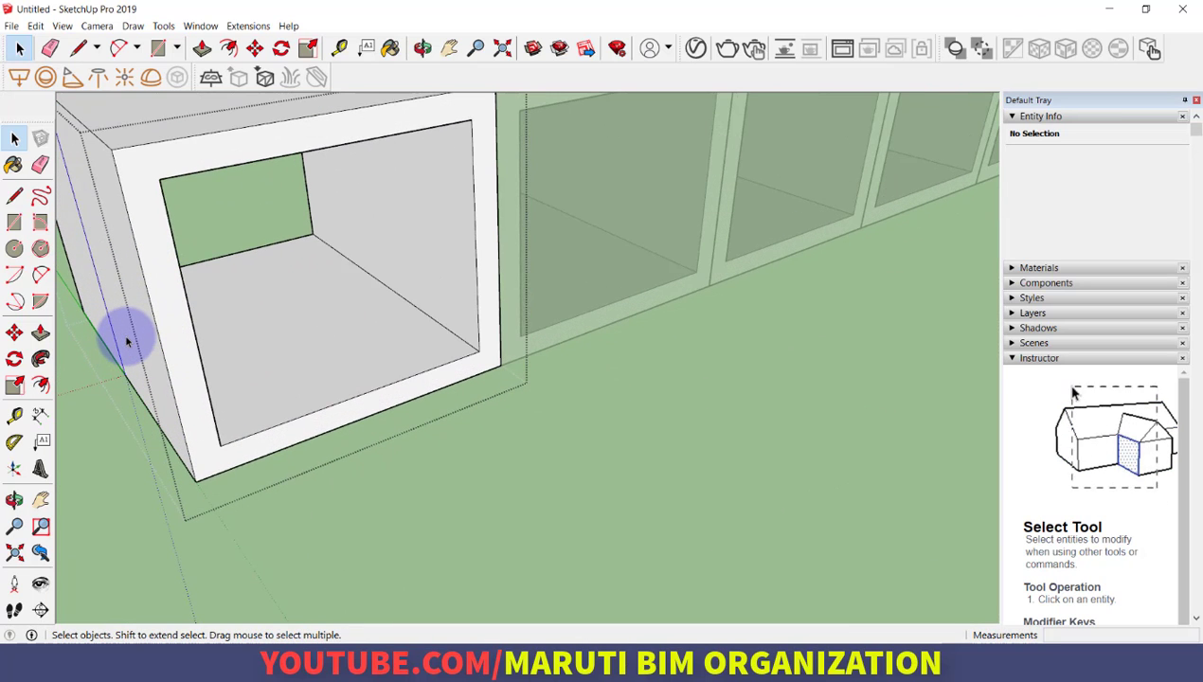
{"action": "scroll", "coordinate": [185, 369], "scroll_direction": "down", "scroll_amount": 3}
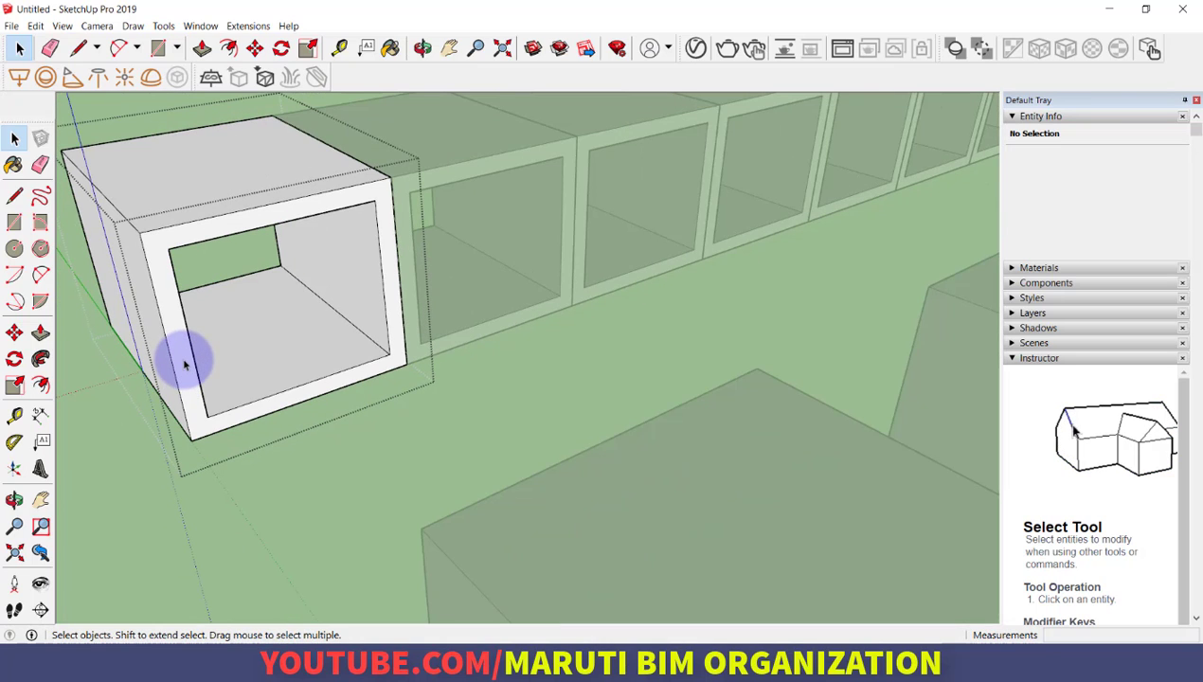
{"action": "key", "text": "p"}
{"action": "left_click", "coordinate": [173, 301]}
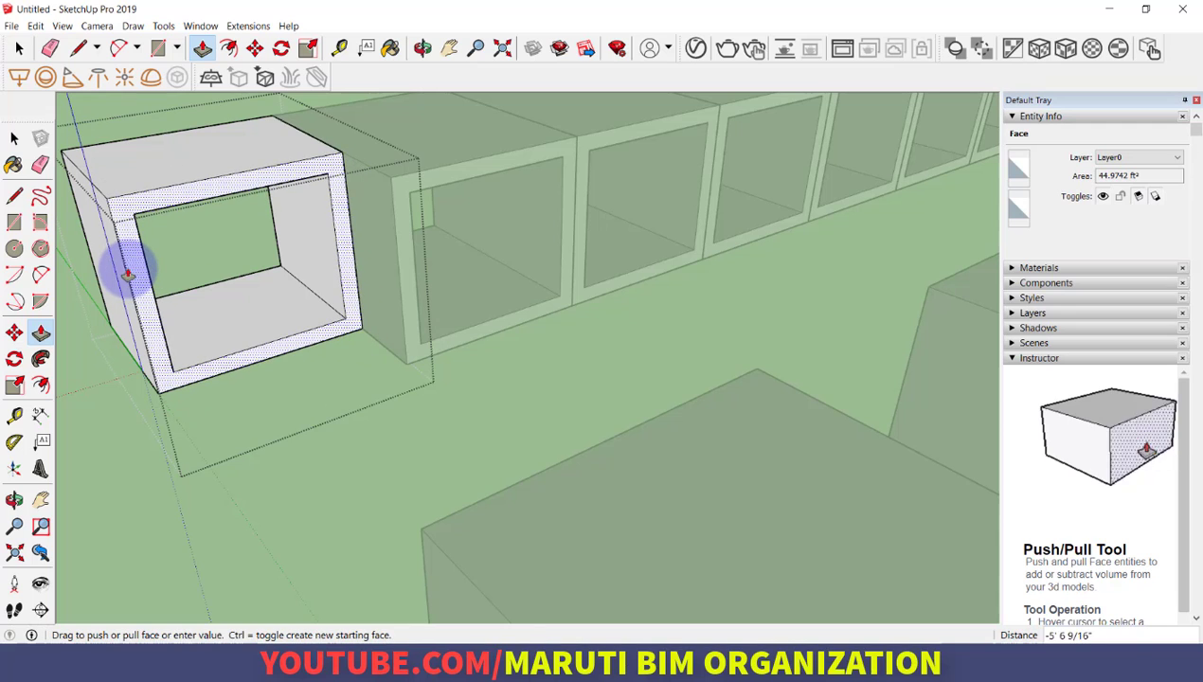
{"action": "left_click", "coordinate": [128, 269]}
{"action": "left_click", "coordinate": [128, 270]}
{"action": "scroll", "coordinate": [122, 324], "scroll_direction": "down", "scroll_amount": 1}
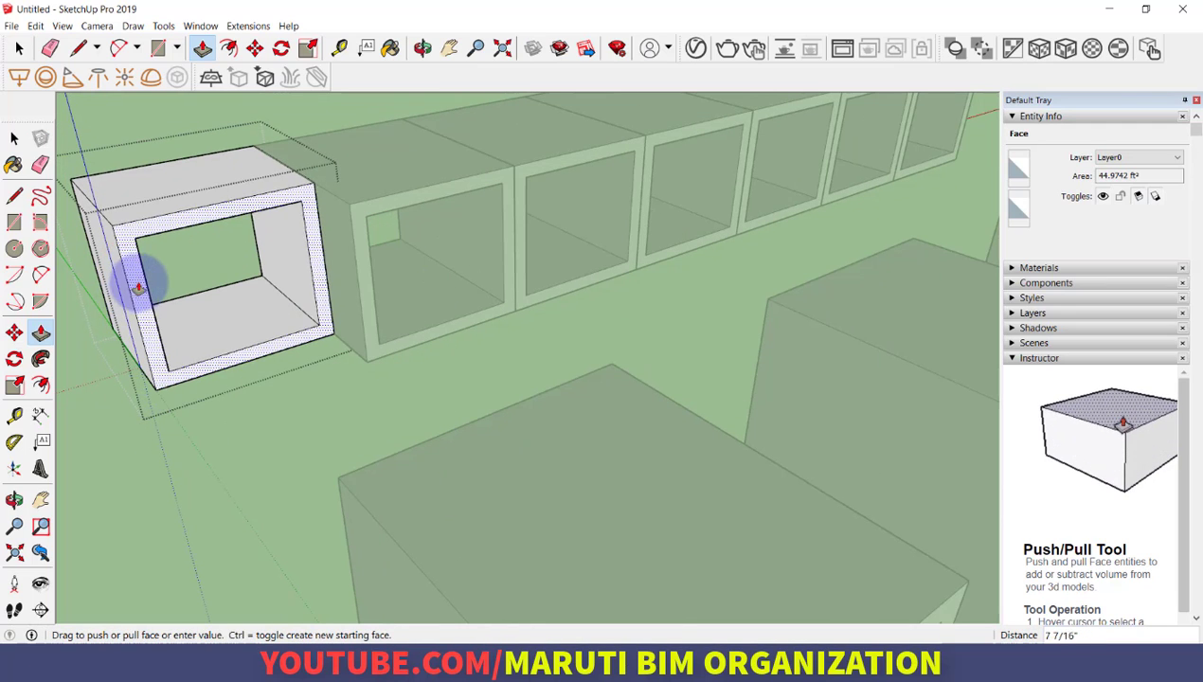
{"action": "left_click", "coordinate": [137, 286]}
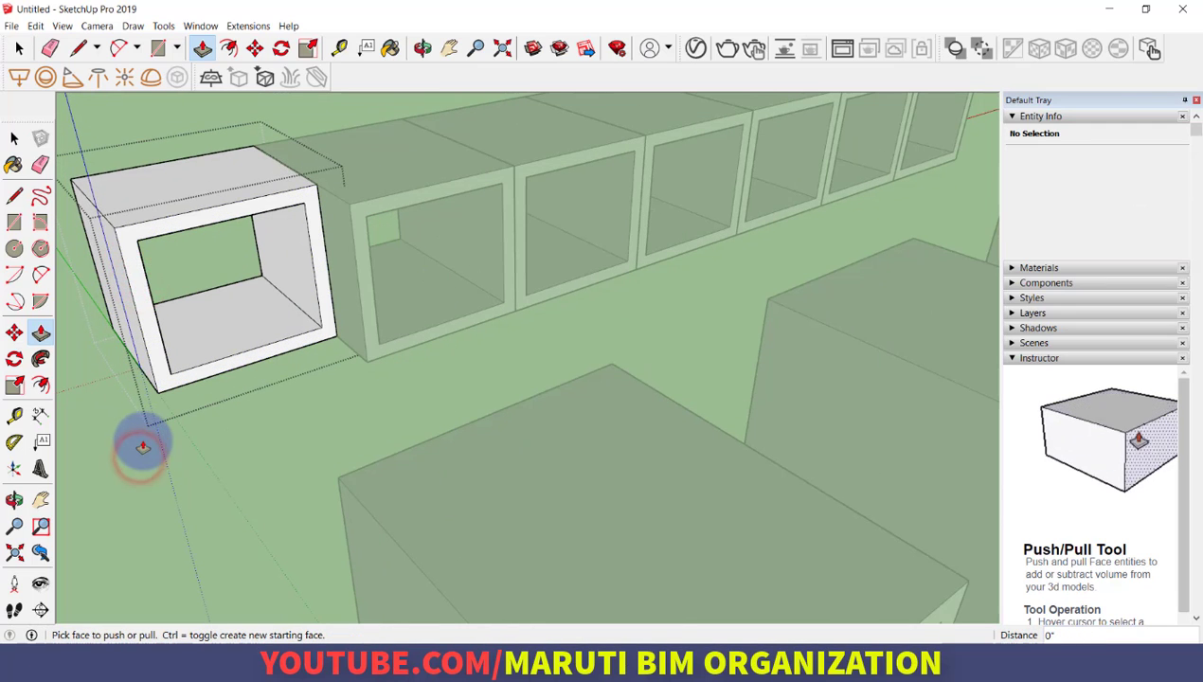
{"action": "scroll", "coordinate": [142, 447], "scroll_direction": "down", "scroll_amount": 1}
{"action": "key", "text": "space"}
{"action": "scroll", "coordinate": [123, 473], "scroll_direction": "down", "scroll_amount": 4}
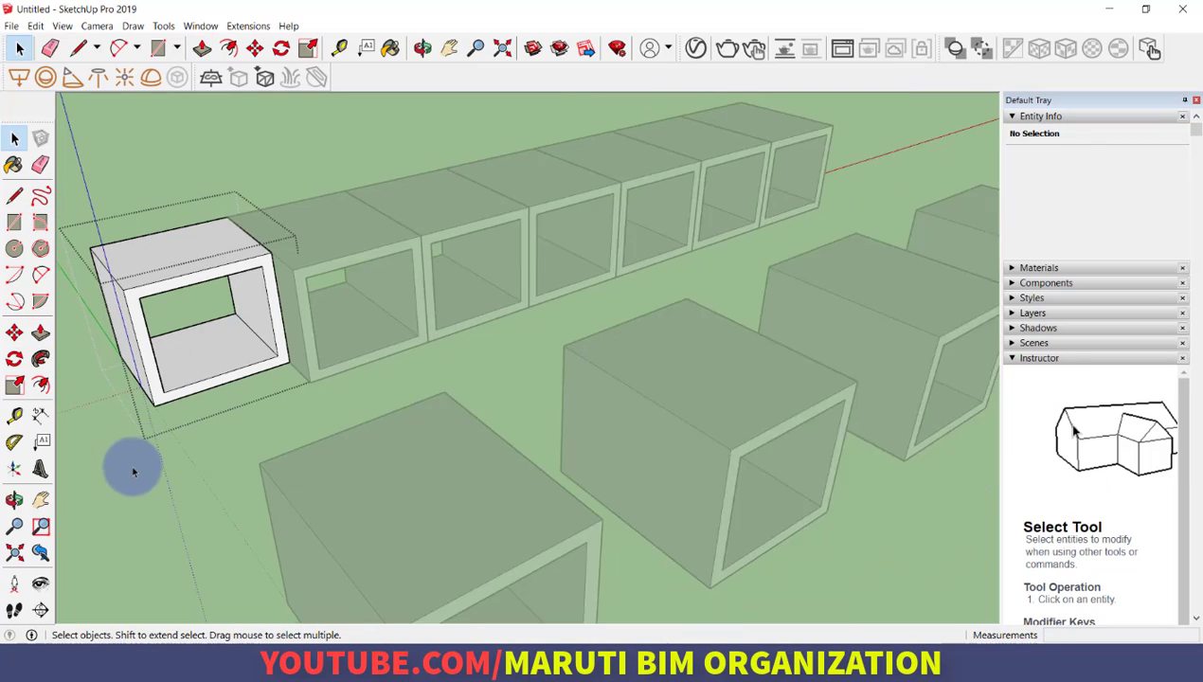
- Open the nearest component in the spaced row, push its front frame face inward by about 8', and close the component
{"action": "scroll", "coordinate": [230, 299], "scroll_direction": "down", "scroll_amount": 2}
{"action": "scroll", "coordinate": [318, 409], "scroll_direction": "up", "scroll_amount": 4}
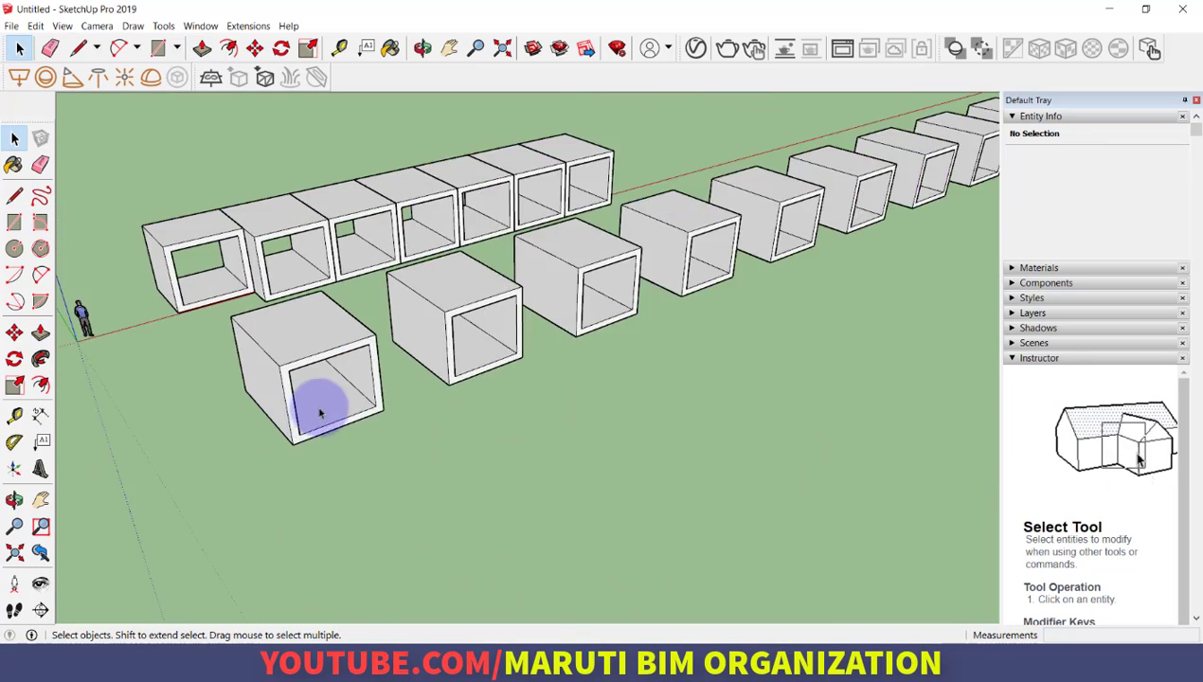
{"action": "scroll", "coordinate": [333, 387], "scroll_direction": "down", "scroll_amount": 2}
{"action": "scroll", "coordinate": [341, 389], "scroll_direction": "down", "scroll_amount": 2}
{"action": "middle_click_drag", "start_coordinate": [357, 398], "coordinate": [357, 443]}
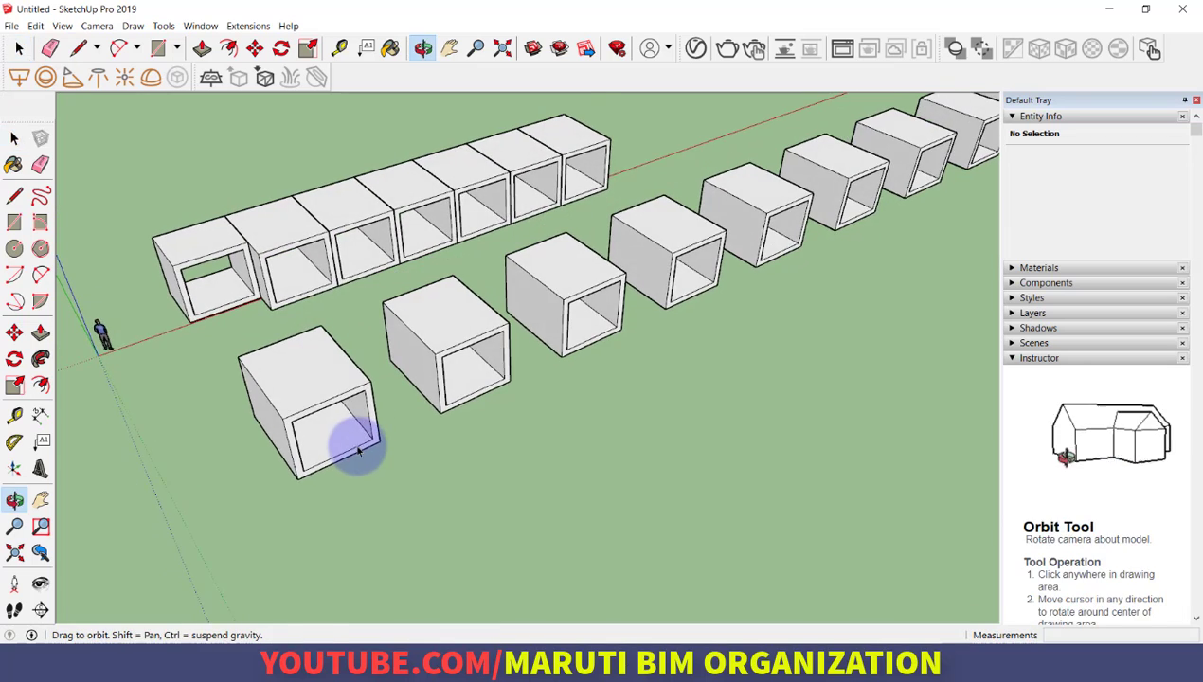
{"action": "scroll", "coordinate": [331, 382], "scroll_direction": "up", "scroll_amount": 4}
{"action": "double_click", "coordinate": [244, 409]}
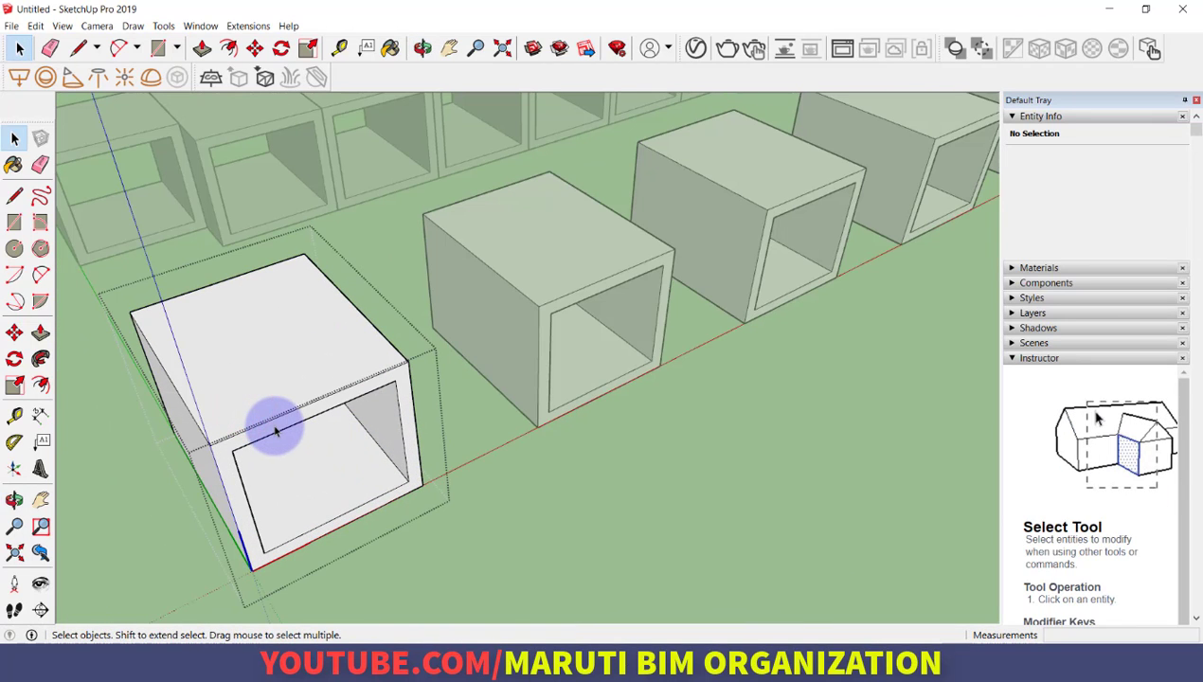
{"action": "key", "text": "p"}
{"action": "left_click", "coordinate": [285, 420]}
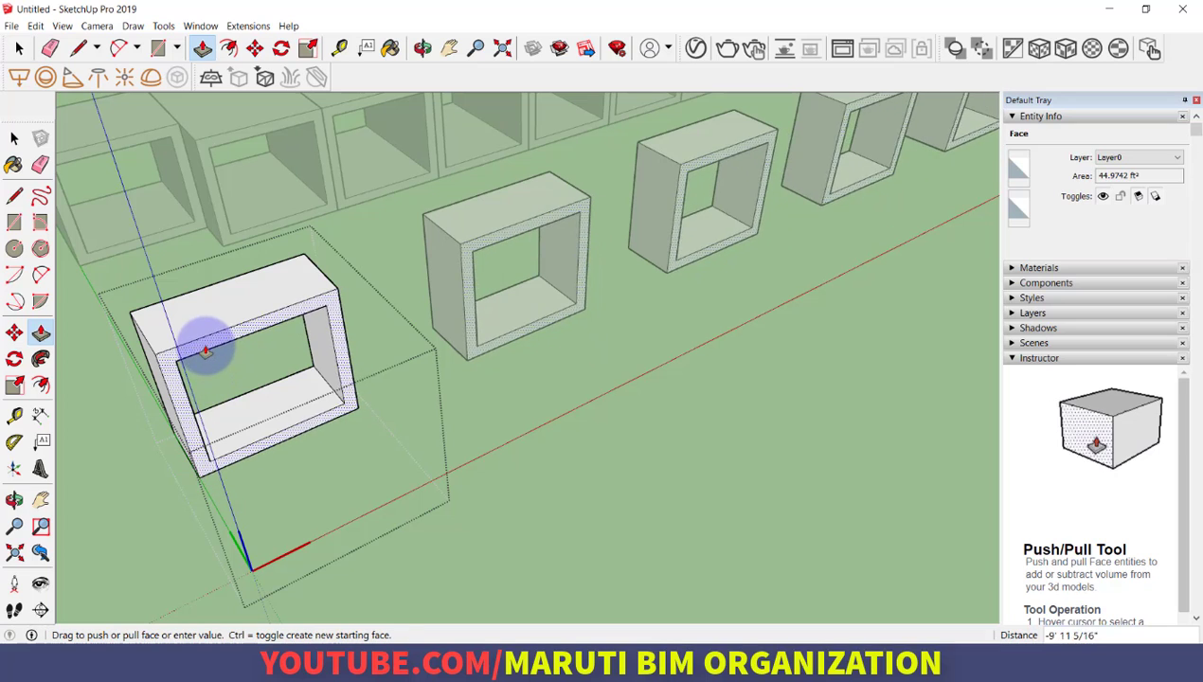
{"action": "left_click", "coordinate": [218, 365]}
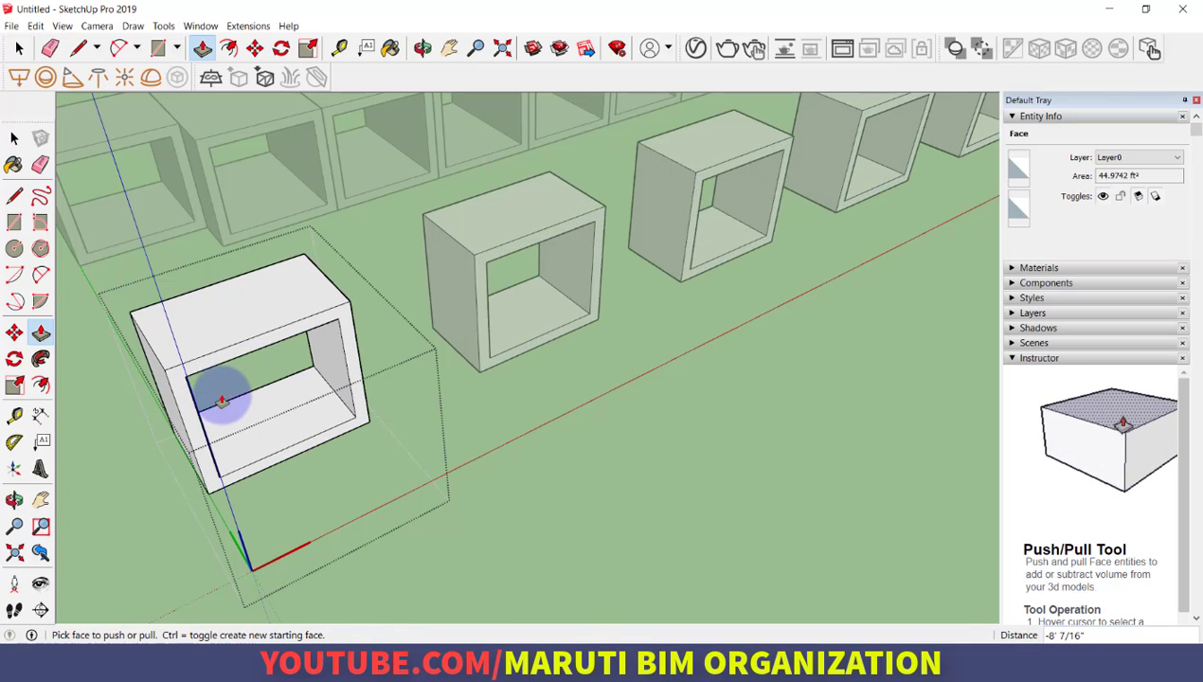
{"action": "key", "text": "space"}
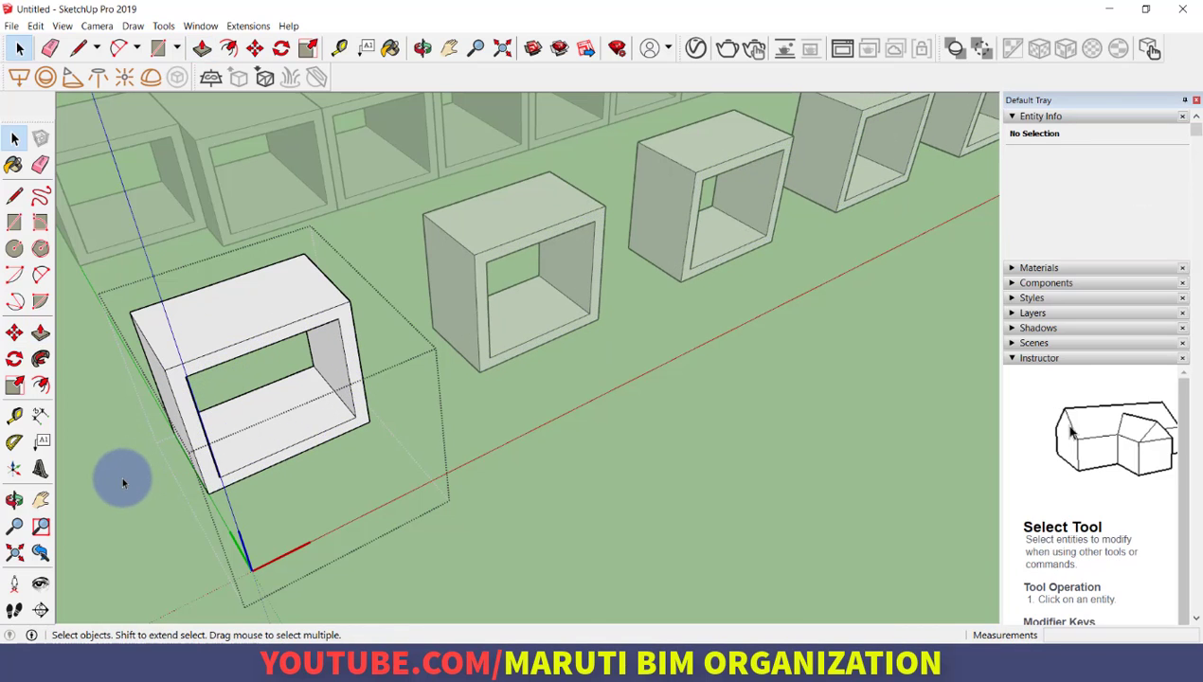
{"action": "scroll", "coordinate": [122, 472], "scroll_direction": "down", "scroll_amount": 6}
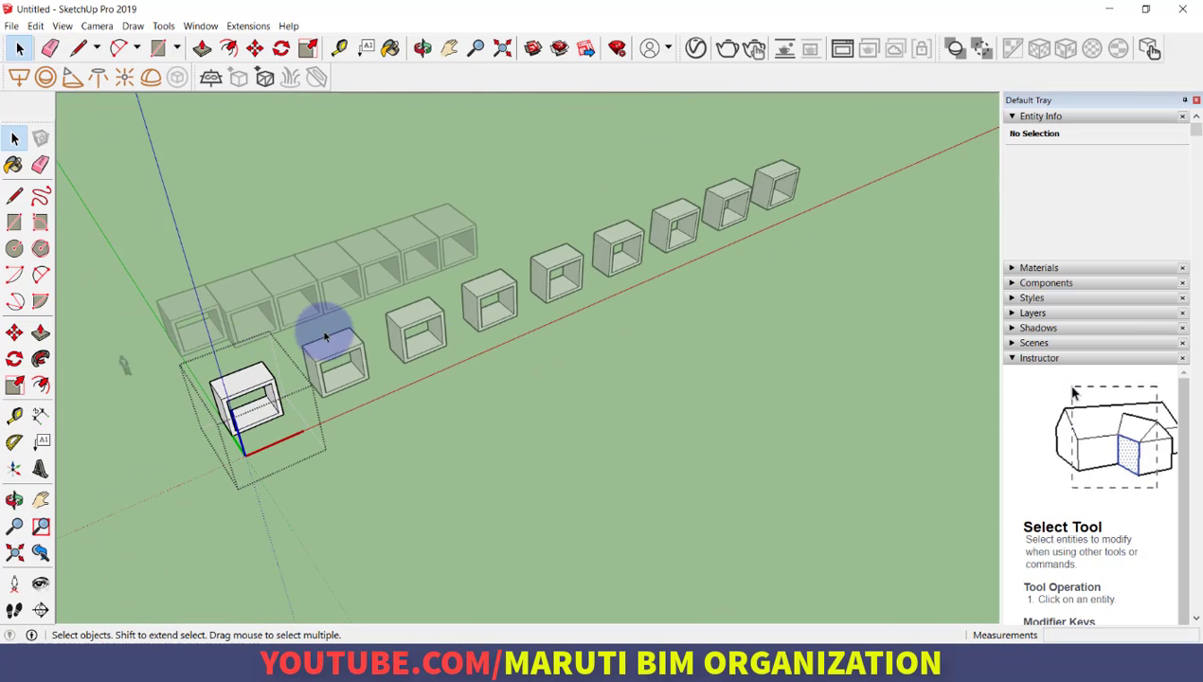
{"action": "left_click", "coordinate": [172, 479]}
- Compare the edited component row with the joined group row, and check the selection shortcut notes in the Word document
{"action": "scroll", "coordinate": [237, 416], "scroll_direction": "up", "scroll_amount": 4}
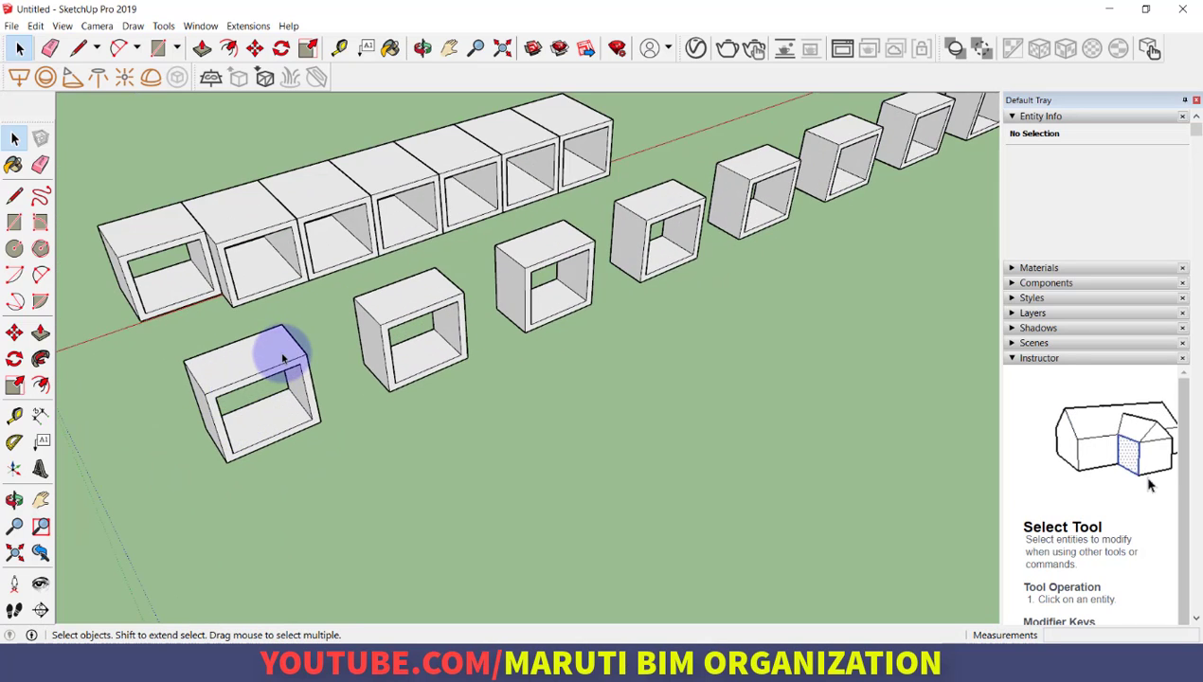
{"action": "scroll", "coordinate": [282, 359], "scroll_direction": "down", "scroll_amount": 3}
{"action": "scroll", "coordinate": [282, 359], "scroll_direction": "down", "scroll_amount": 2}
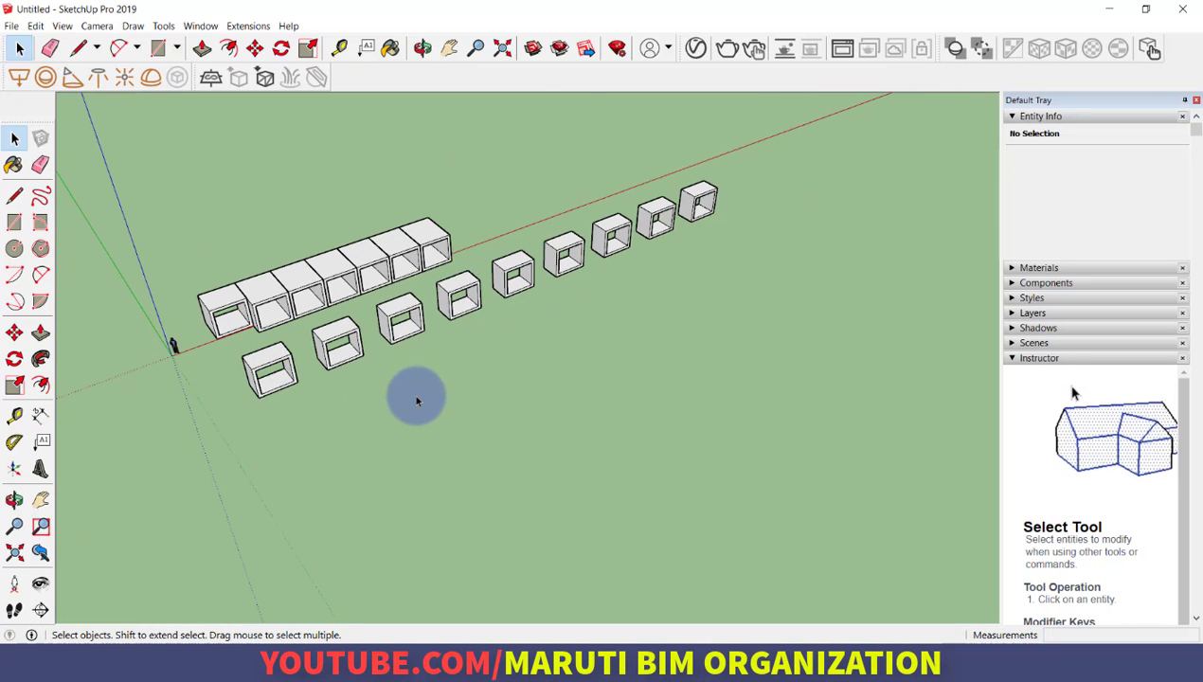
{"action": "scroll", "coordinate": [289, 368], "scroll_direction": "up", "scroll_amount": 1}
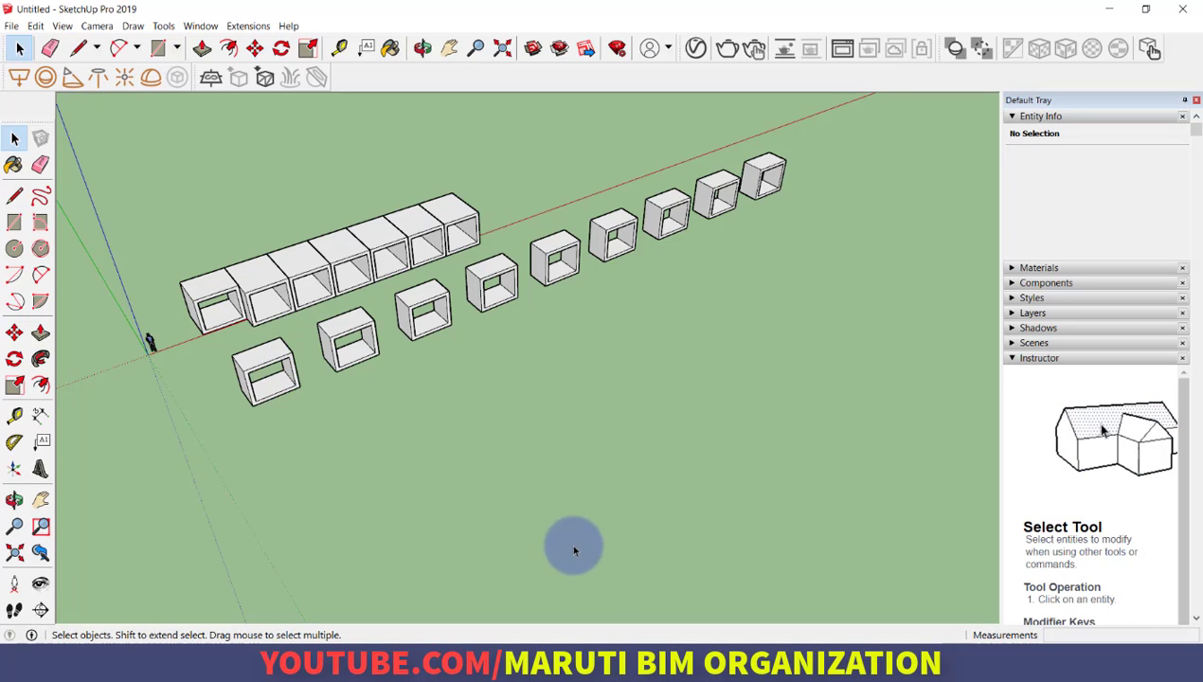
{"action": "left_click", "coordinate": [594, 660]}
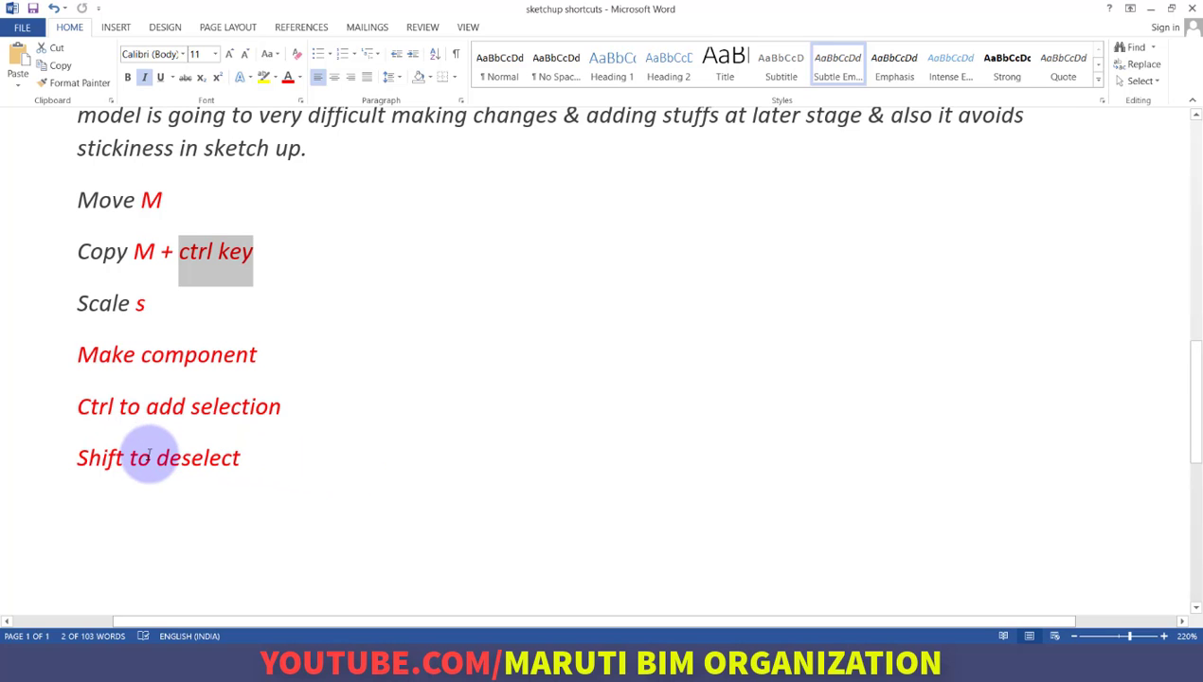
{"action": "left_click", "coordinate": [606, 660]}
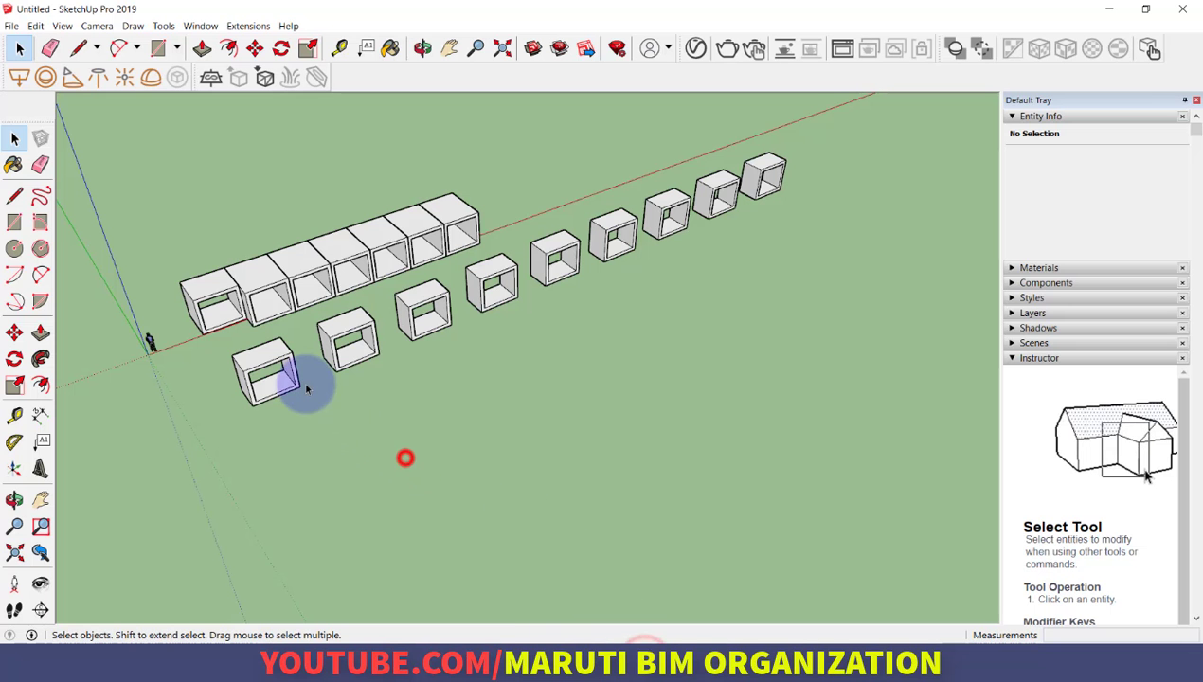
- Select the nearest component in the spaced row and add the three components beside it to the selection
{"action": "scroll", "coordinate": [285, 374], "scroll_direction": "up", "scroll_amount": 2}
{"action": "left_click", "coordinate": [255, 351]}
{"action": "scroll", "coordinate": [264, 346], "scroll_direction": "up", "scroll_amount": 2}
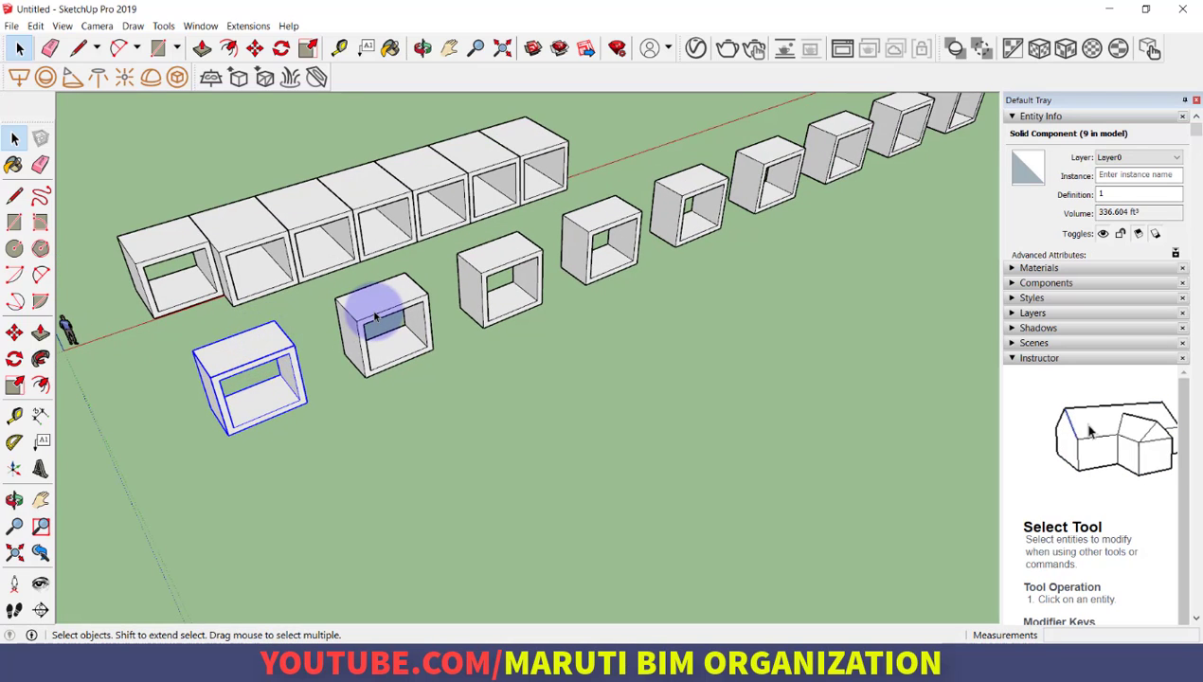
{"action": "left_click", "coordinate": [266, 361], "text": "shift"}
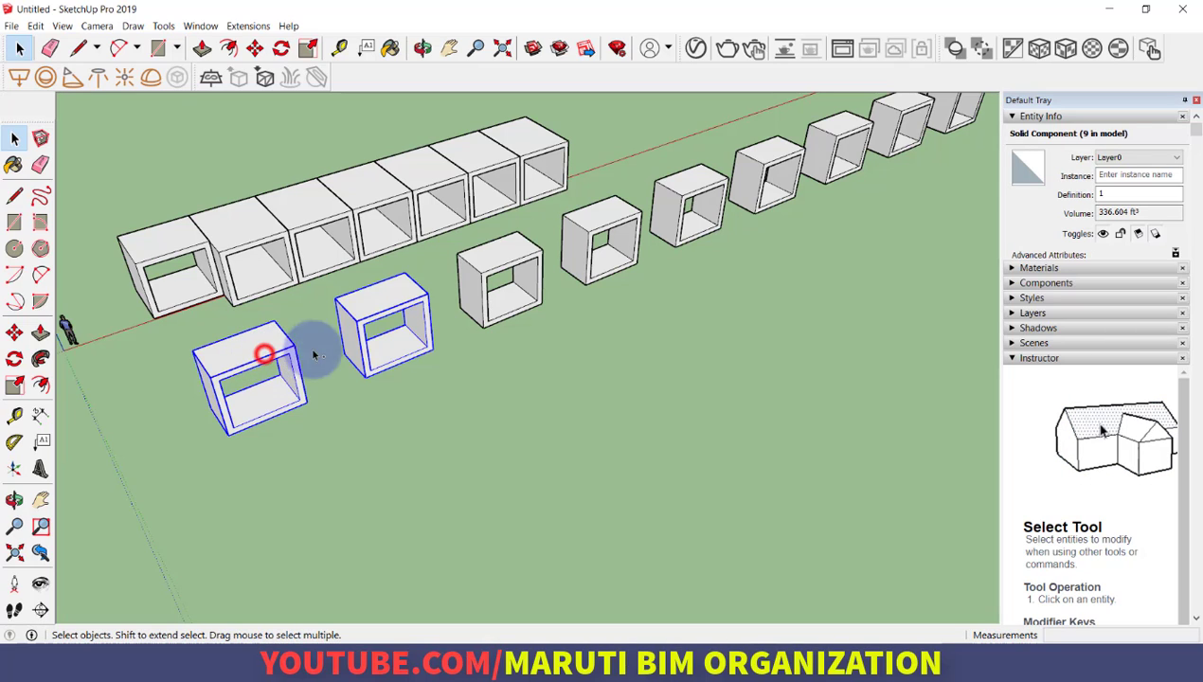
{"action": "left_click", "coordinate": [509, 270], "text": "shift"}
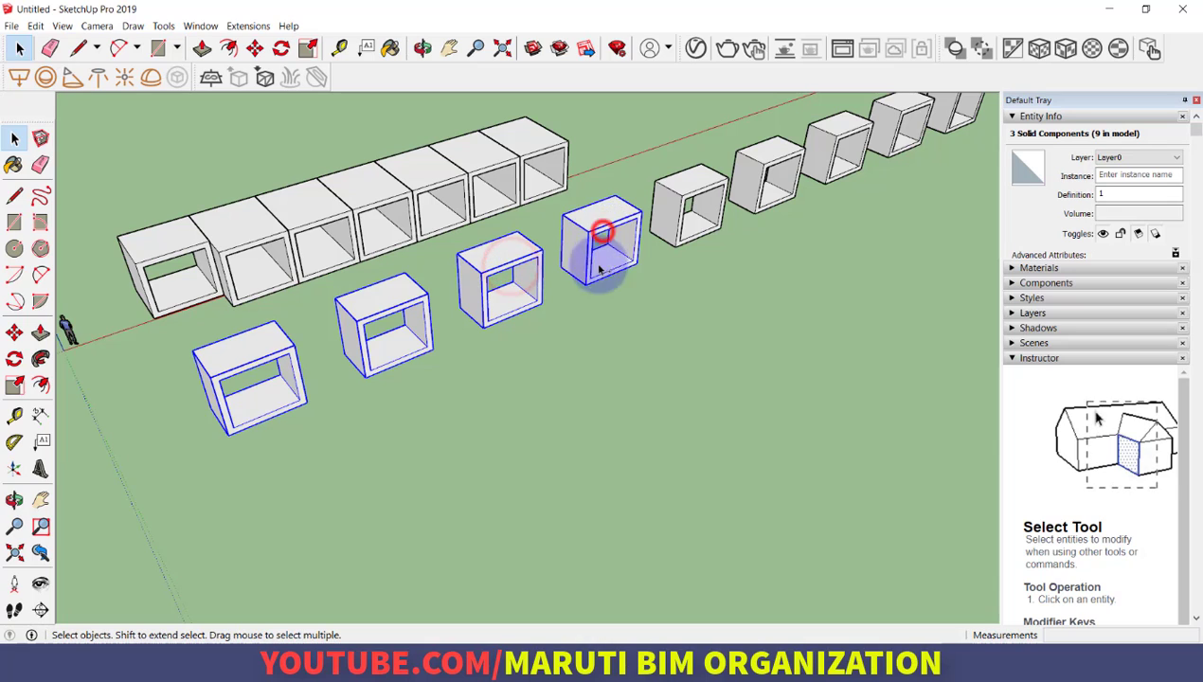
{"action": "left_click", "coordinate": [601, 235], "text": "shift"}
- Remove the four selected components from the selection one by one, starting with the farthest
{"action": "left_click", "coordinate": [598, 232], "text": "shift"}
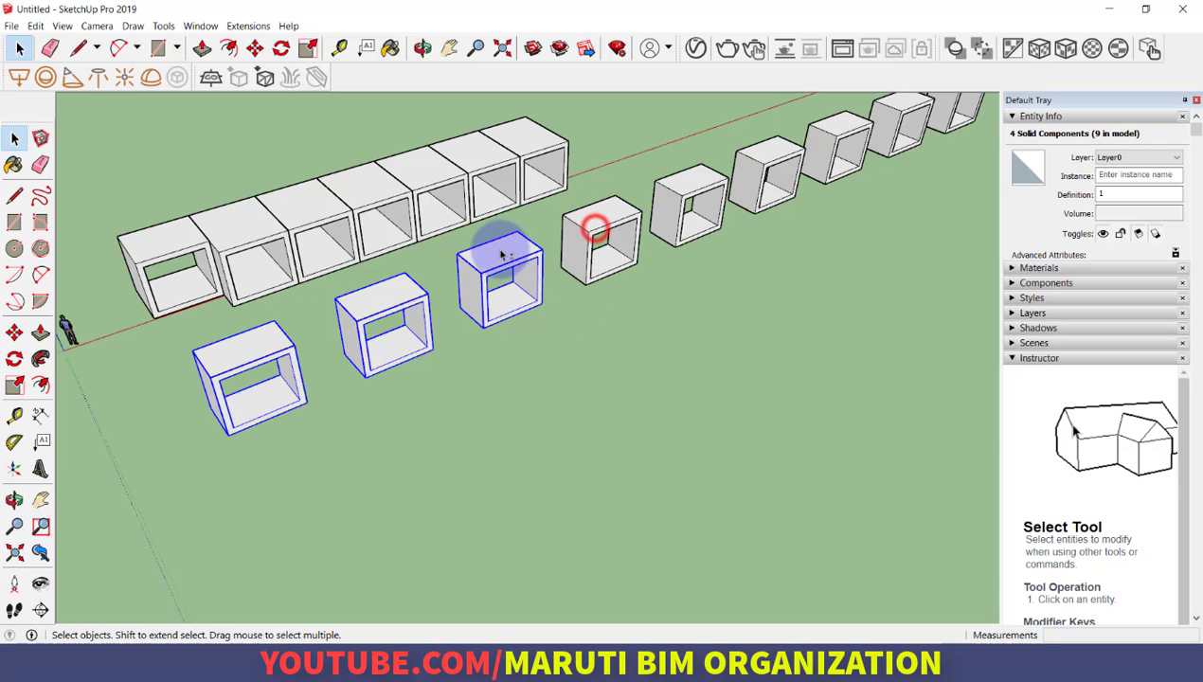
{"action": "left_click", "coordinate": [500, 252], "text": "shift"}
{"action": "left_click", "coordinate": [386, 286], "text": "shift"}
{"action": "left_click", "coordinate": [266, 348], "text": "shift"}
{"action": "left_click", "coordinate": [443, 523]}
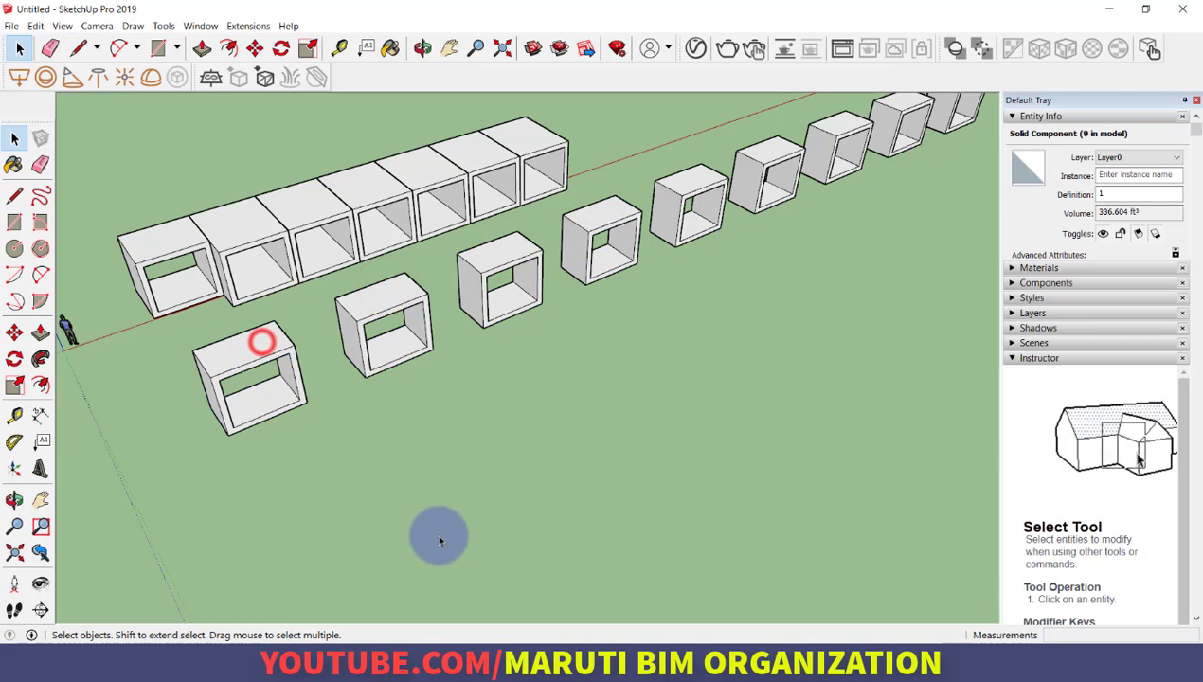